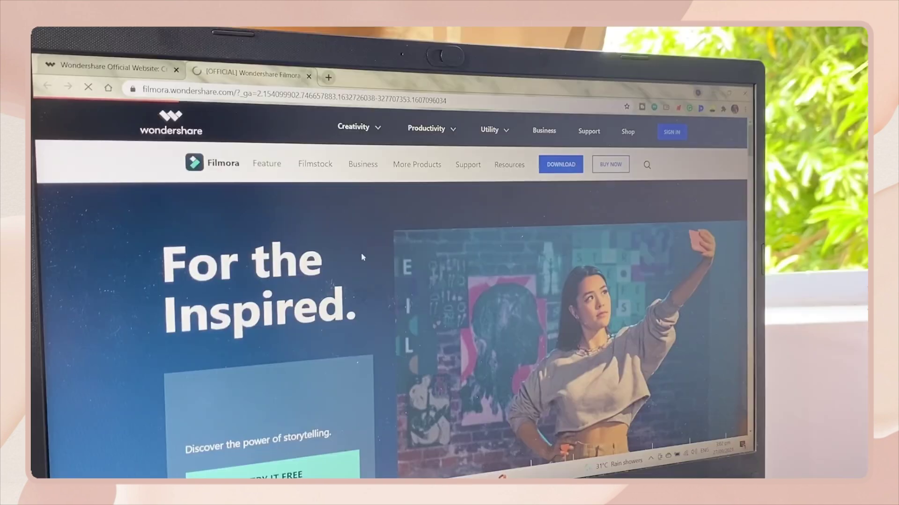
Step: Browse the Filmora product page and the Wondershare homepage
scroll(444, 274, "down", 3)
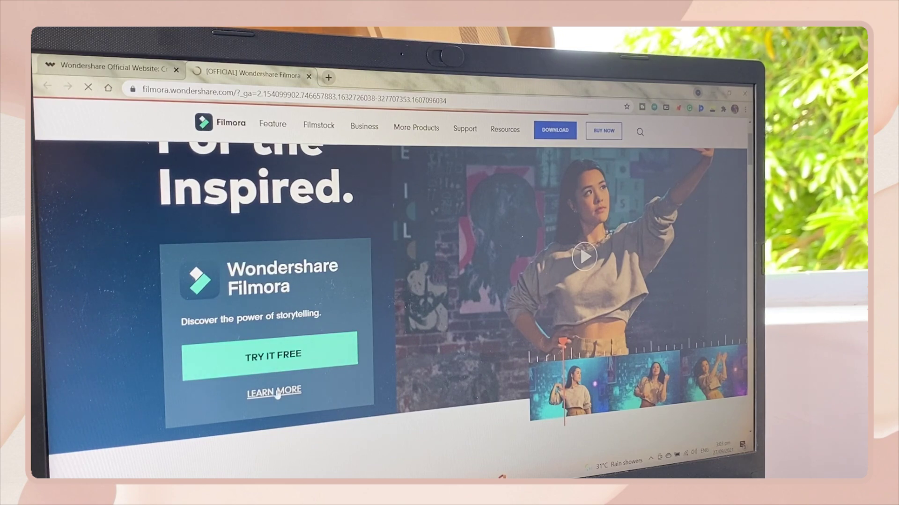
scroll(277, 395, "down", 5)
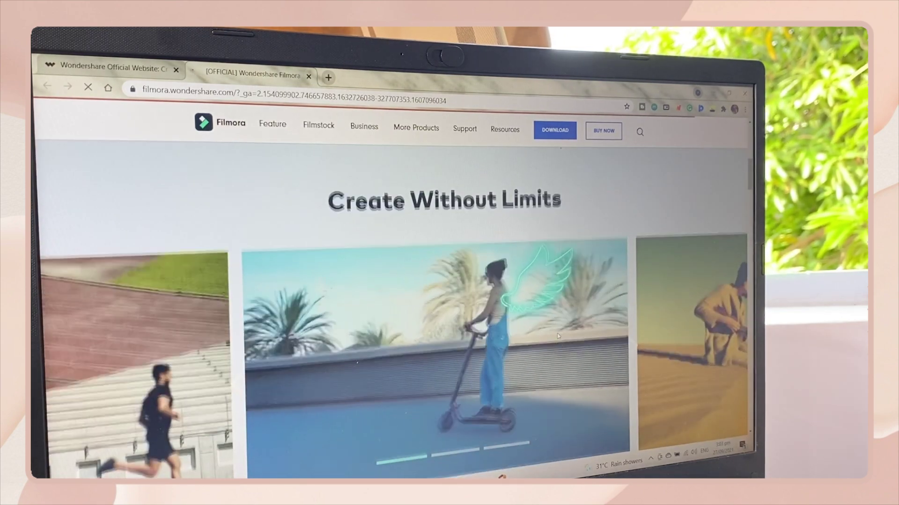
scroll(558, 336, "down", 10)
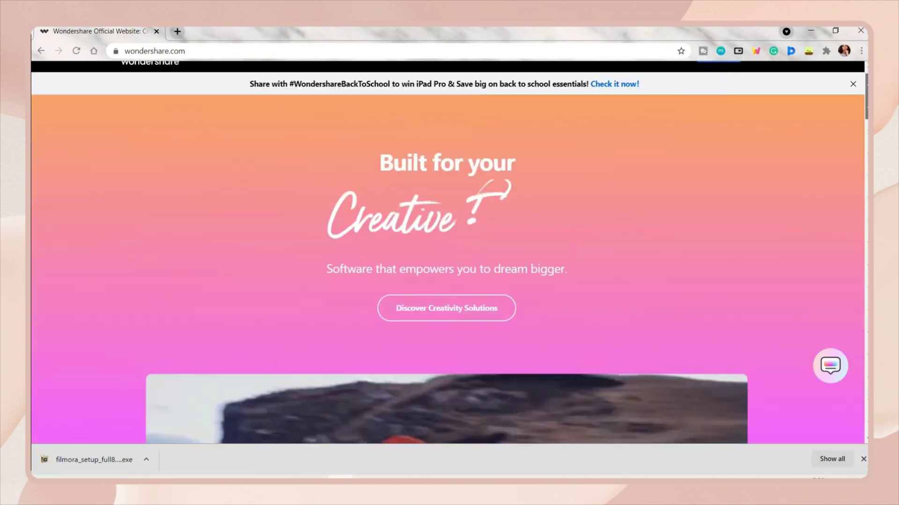
scroll(448, 252, "down", 15)
scroll(222, 109, "down", 15)
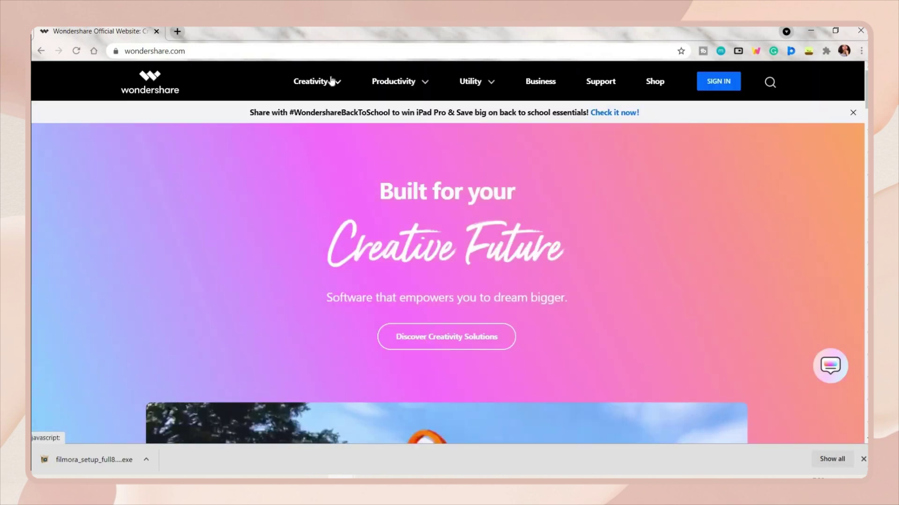
Step: Open the Filmora page from Wondershare's creativity products and download the Filmora installer
mouse_move(331, 82)
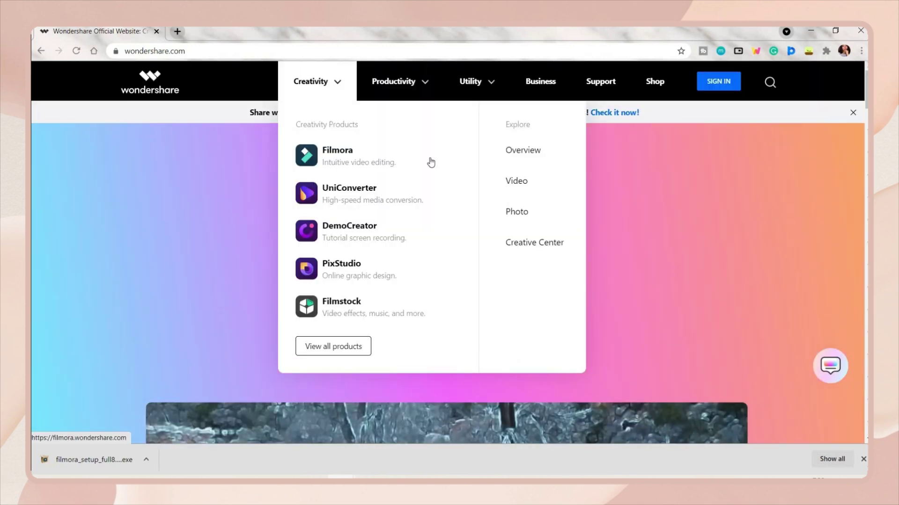
left_click(386, 158)
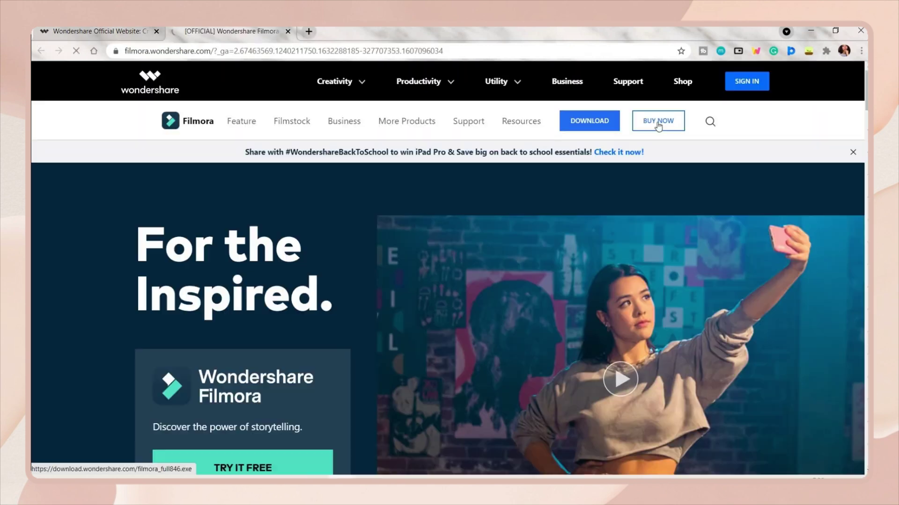
left_click(599, 127)
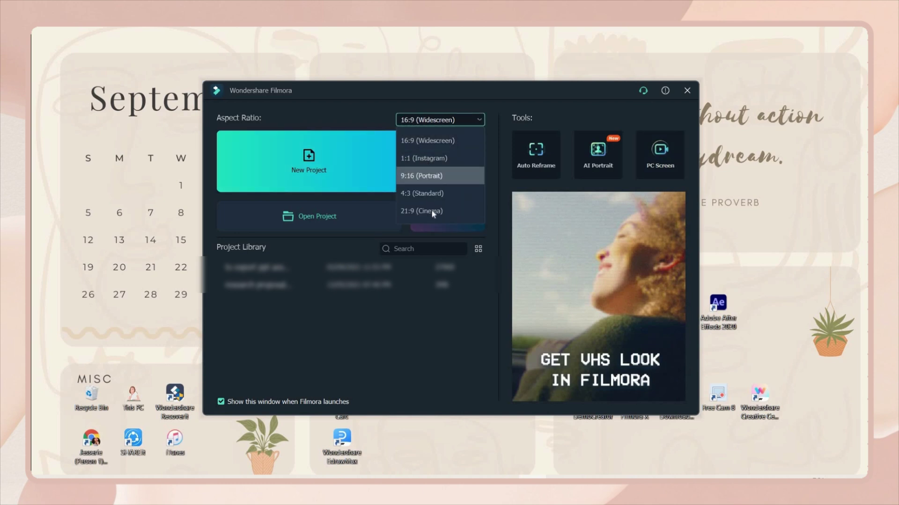
Step: Create a new Filmora project with the 16:9 (Widescreen) aspect ratio
left_click(424, 142)
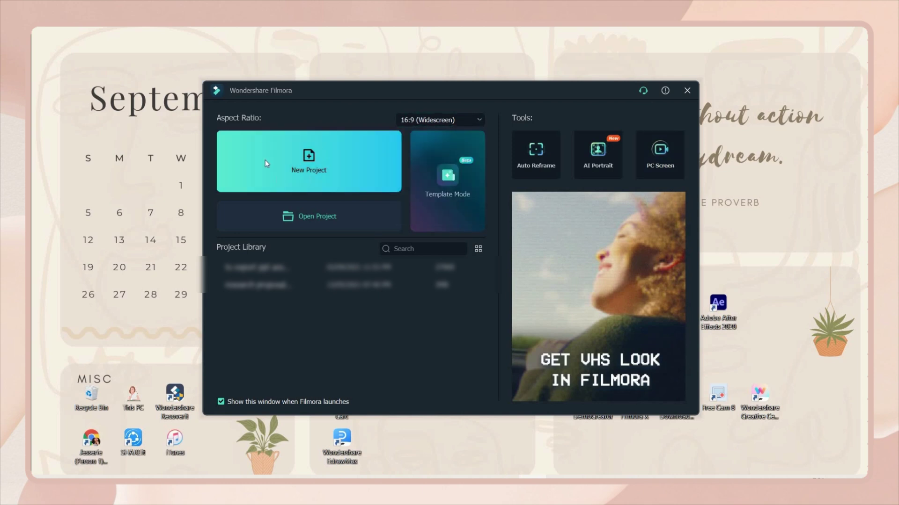
left_click(335, 161)
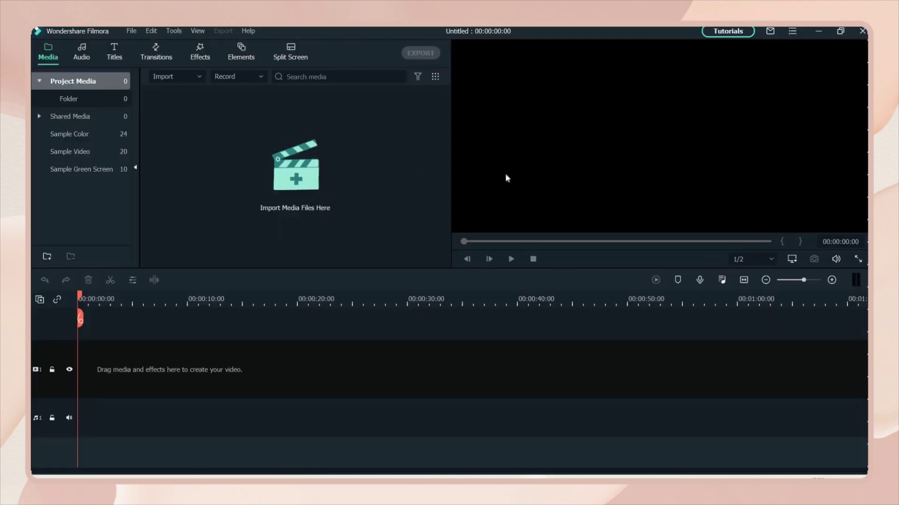
Step: Import seven video clips from the Downloads folder into the project media, including IMG_3726, IMG_3741, IMG_3718, IMG_3720 and IMG_3717
left_click(307, 204)
left_click(75, 155)
left_click_drag(148, 106, 276, 123)
scroll(264, 168, "down", 2)
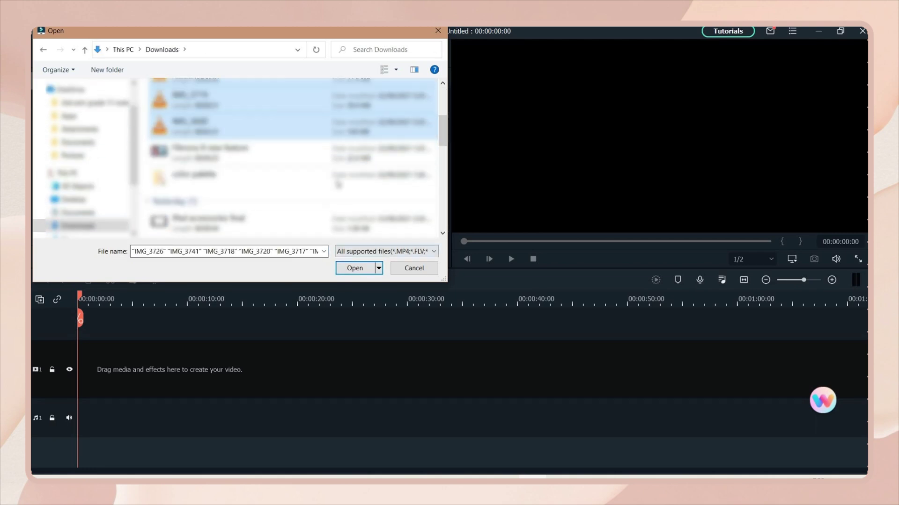
left_click(347, 266)
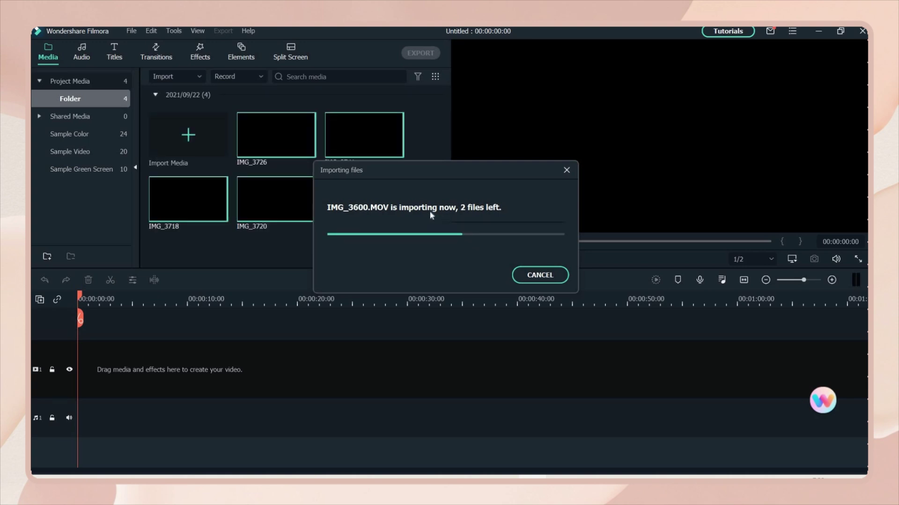
scroll(226, 170, "down", 1)
scroll(357, 156, "up", 2)
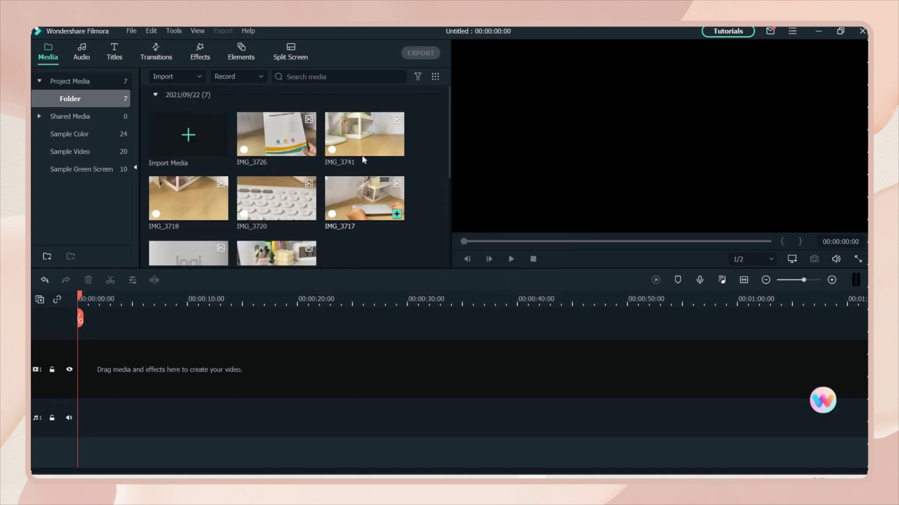
Step: Place clip IMG_3720 at the start of the first video track and delete the segment split out of its middle
left_click_drag(275, 218, 58, 412)
left_click(92, 304)
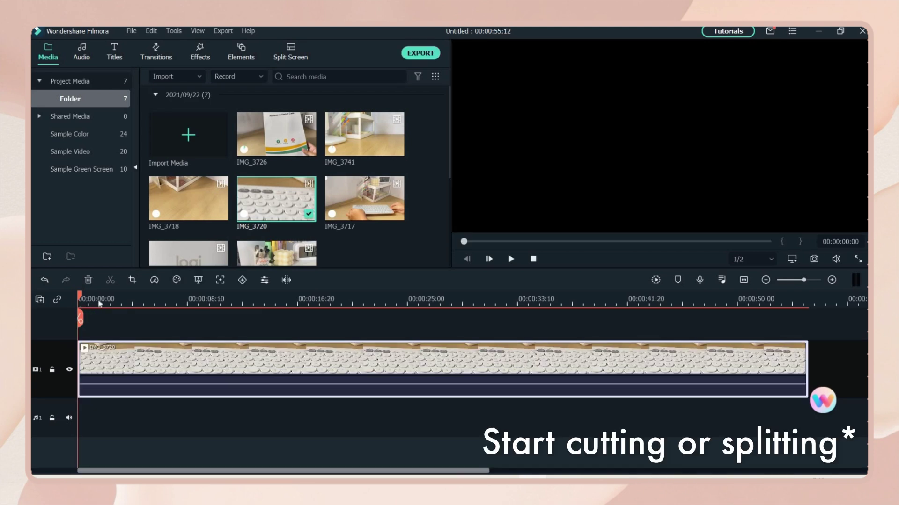
key("space")
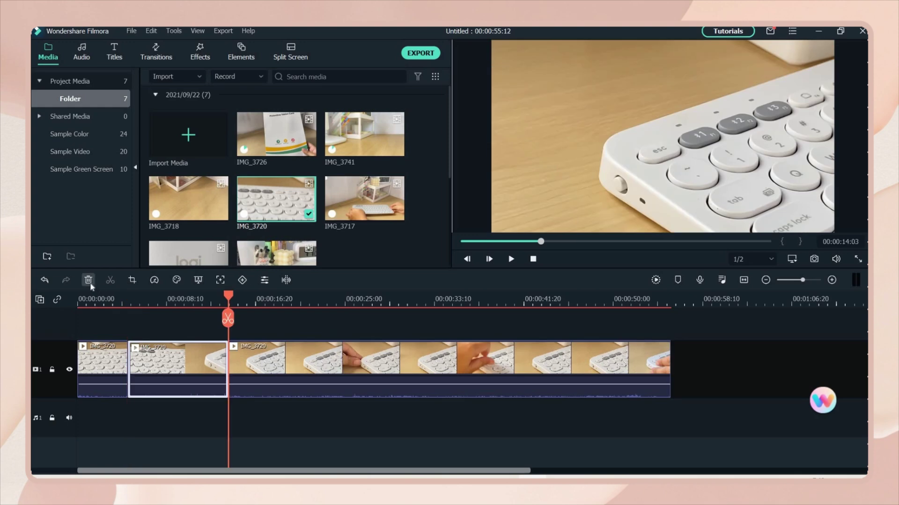
left_click(88, 281)
right_click(121, 360)
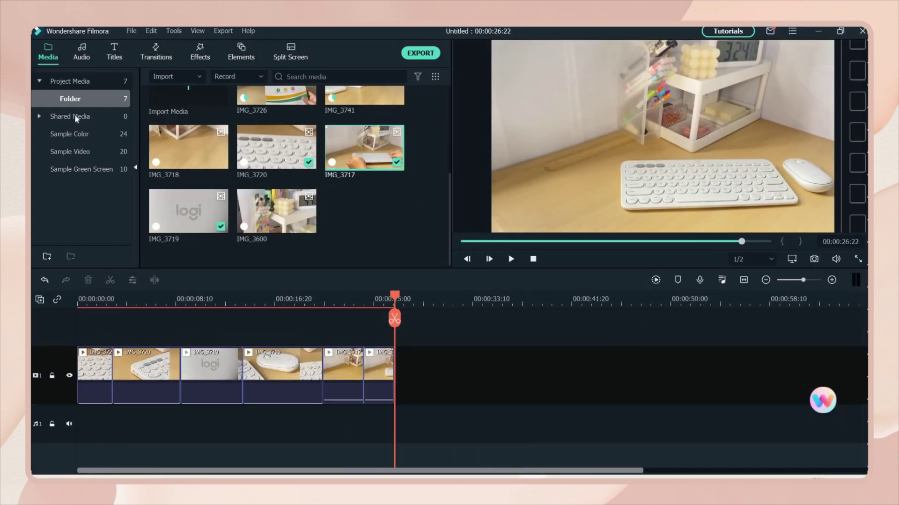
Step: Add the song Drift - Pages Turn from the Young & Bright audio to the audio track and trim it to the video's end
left_click(81, 51)
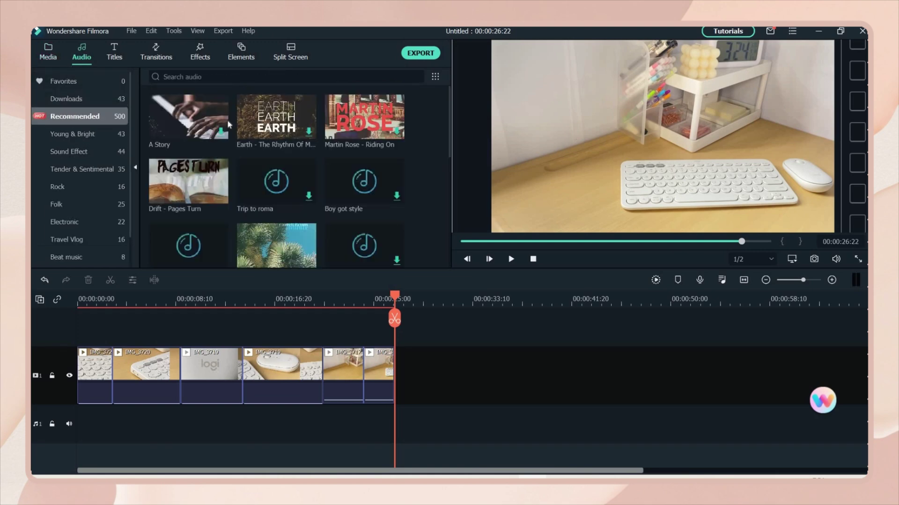
scroll(56, 178, "down", 2)
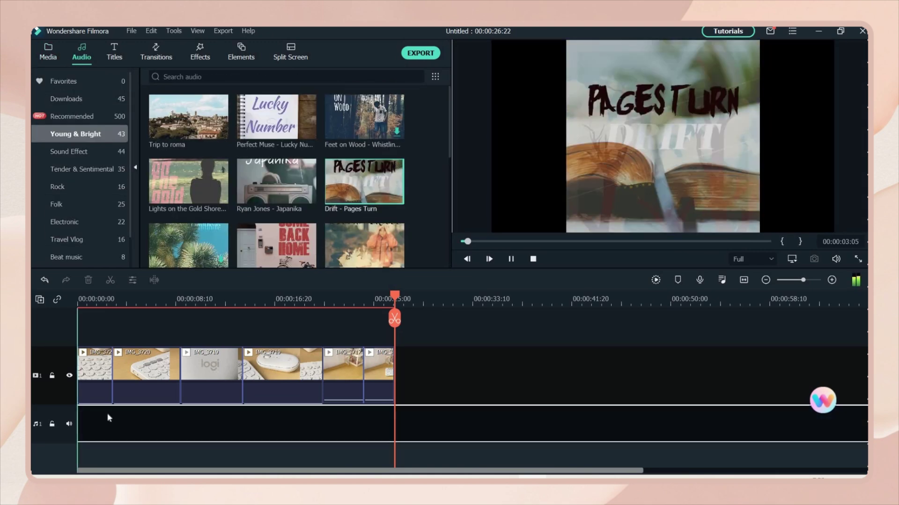
left_click_drag(108, 418, 213, 410)
key("ctrl+b")
left_click(87, 281)
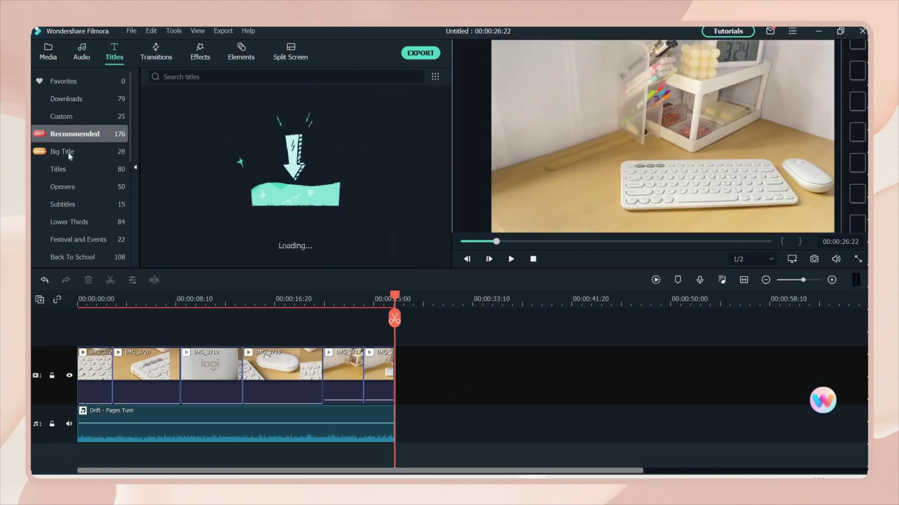
Step: Add the Retro Game Intro Pack Opener title after the last clip and change its text lines to HELLO and WELCOME
scroll(290, 159, "down", 5)
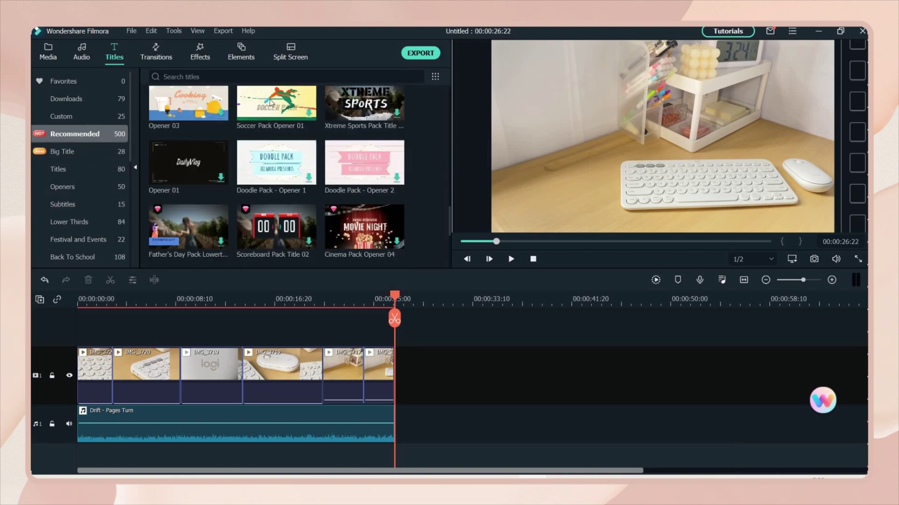
left_click_drag(270, 183, 401, 368)
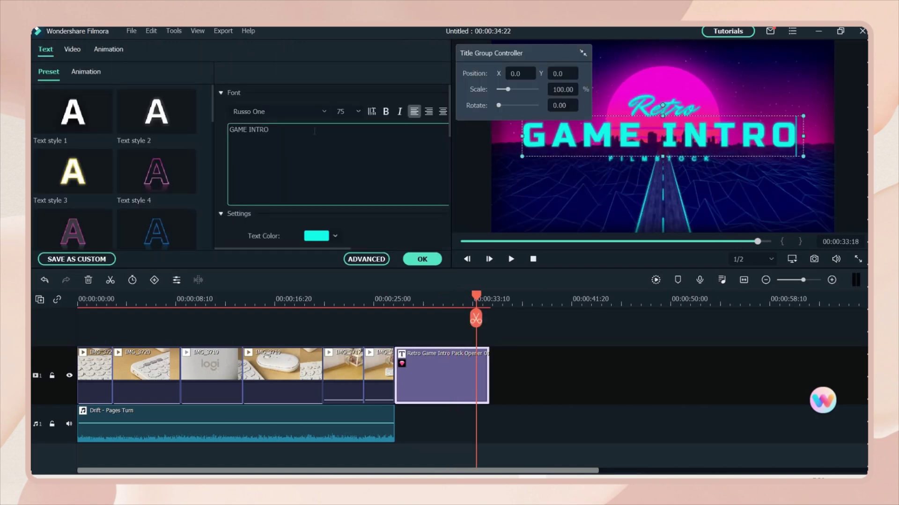
key("ctrl+a")
type("H")
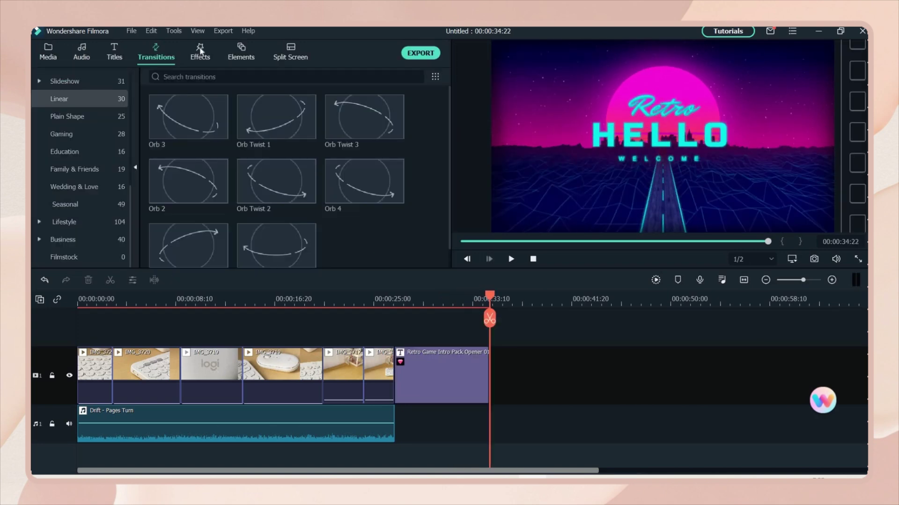
Step: Browse the effect collections, including AI Portrait, AR Stickers and Back To School
left_click(202, 53)
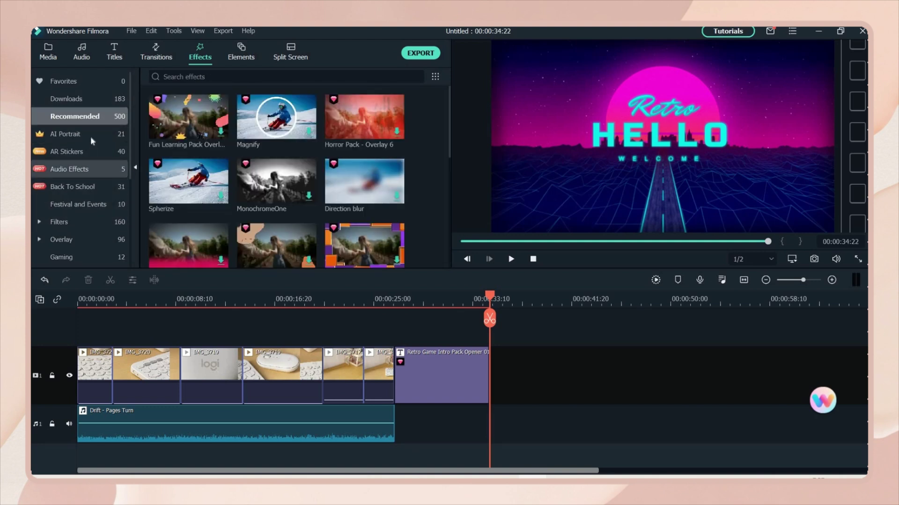
left_click(75, 134)
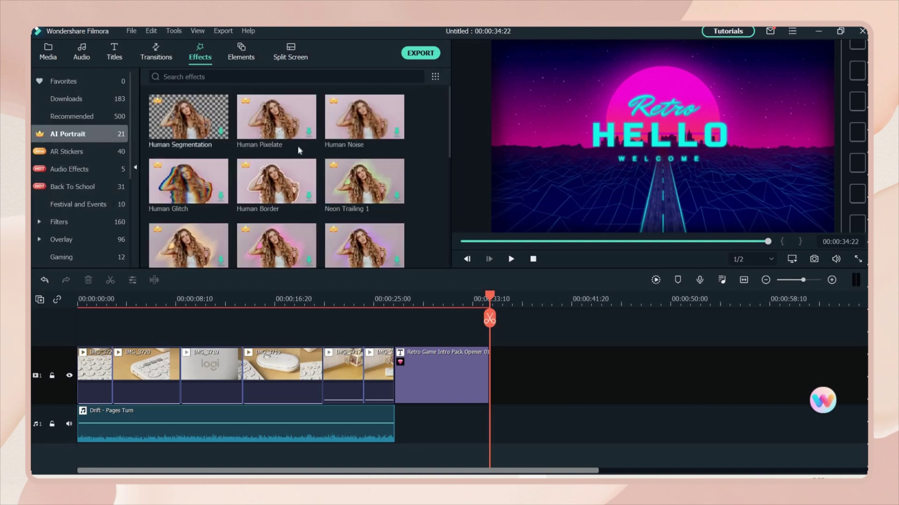
left_click(82, 152)
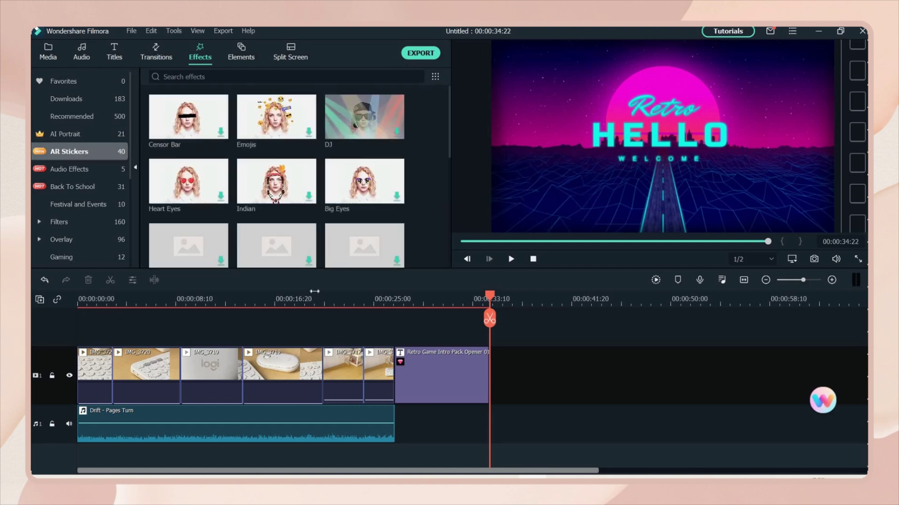
left_click(313, 294)
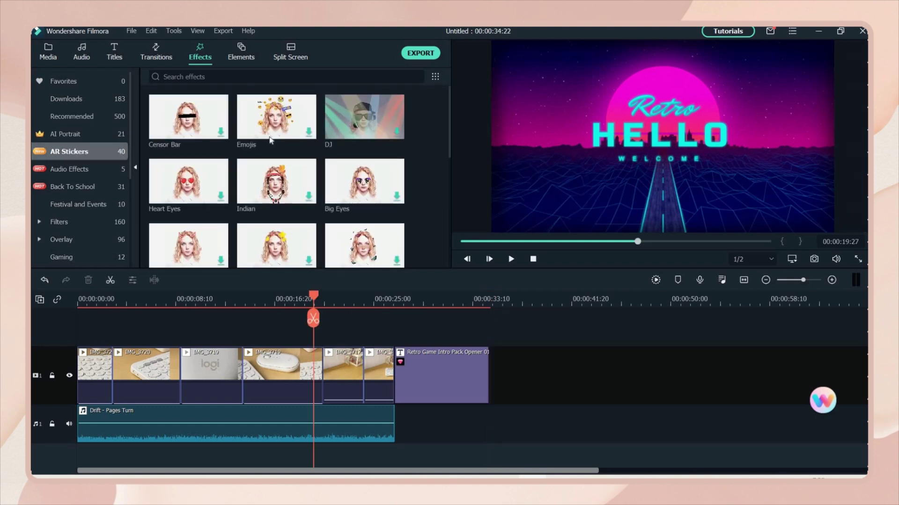
left_click(61, 176)
left_click(112, 186)
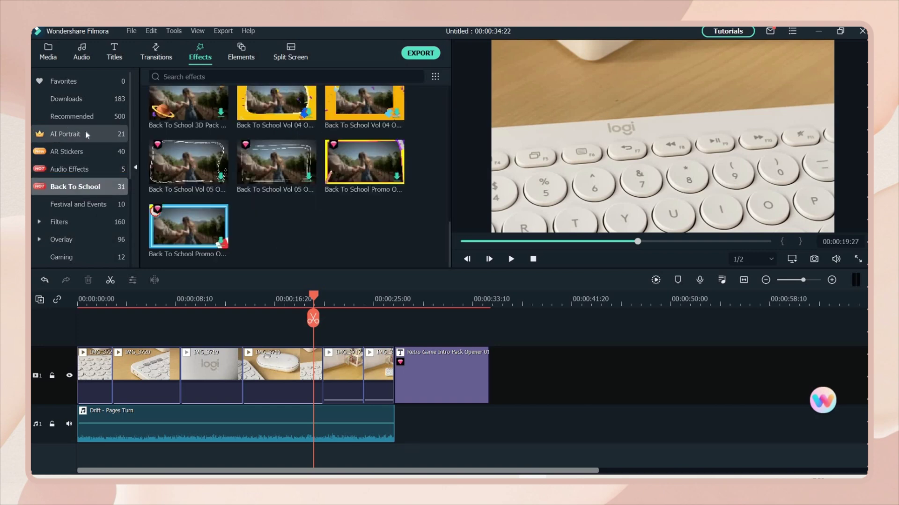
left_click(87, 135)
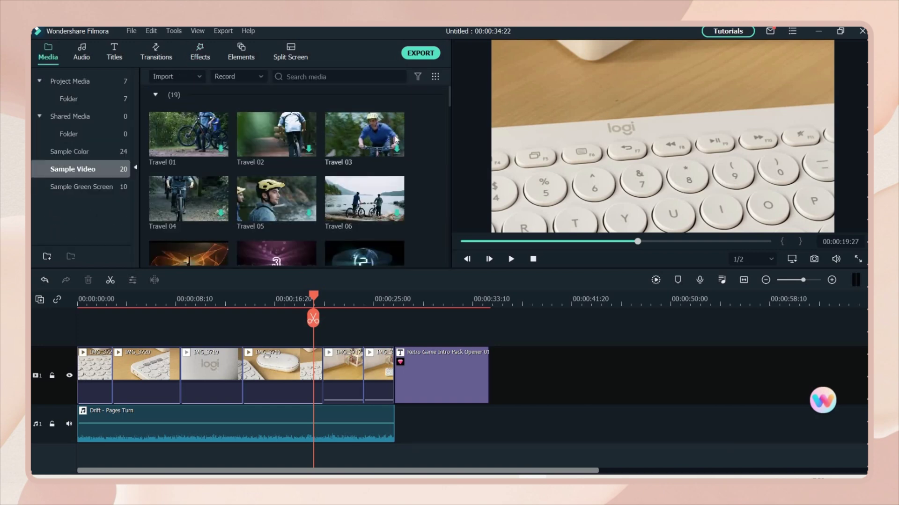
Step: Place the Travel 03 sample video after the title opener and preview the Human Segmentation effect over it
left_click_drag(432, 183, 501, 375)
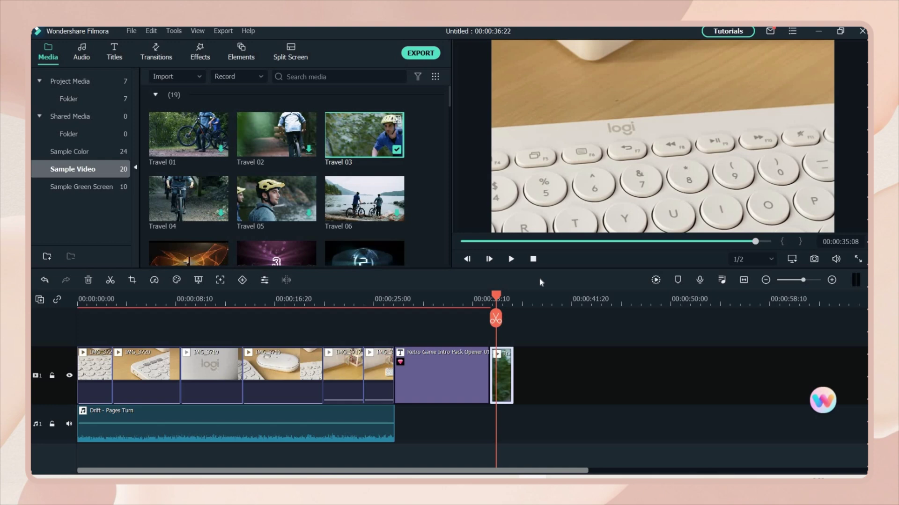
key("space")
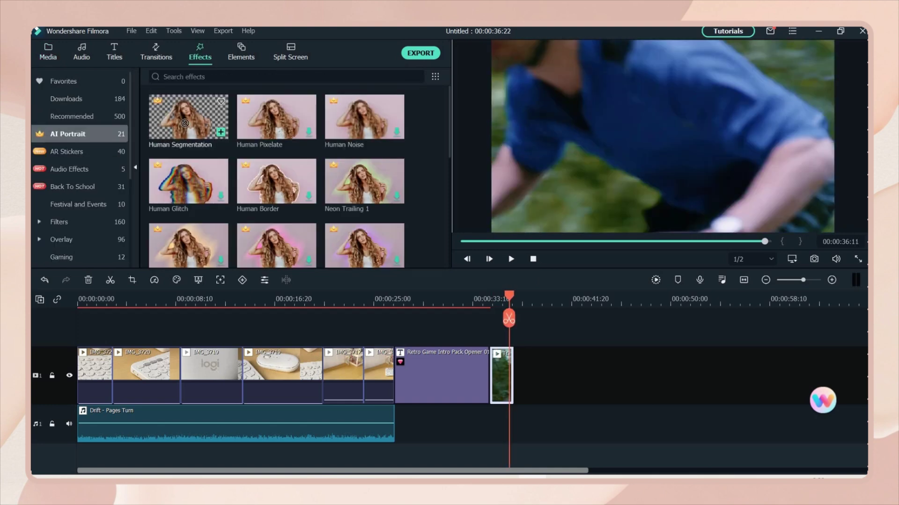
left_click_drag(510, 287, 495, 299)
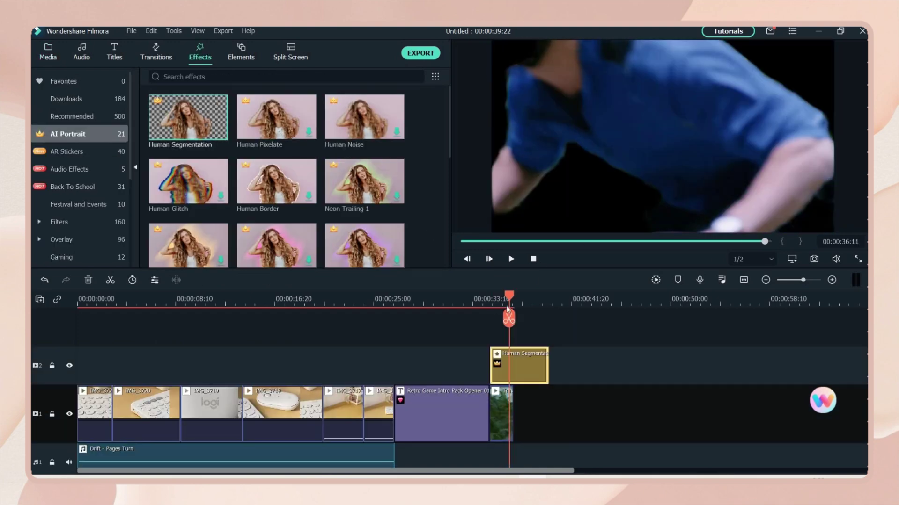
key("space")
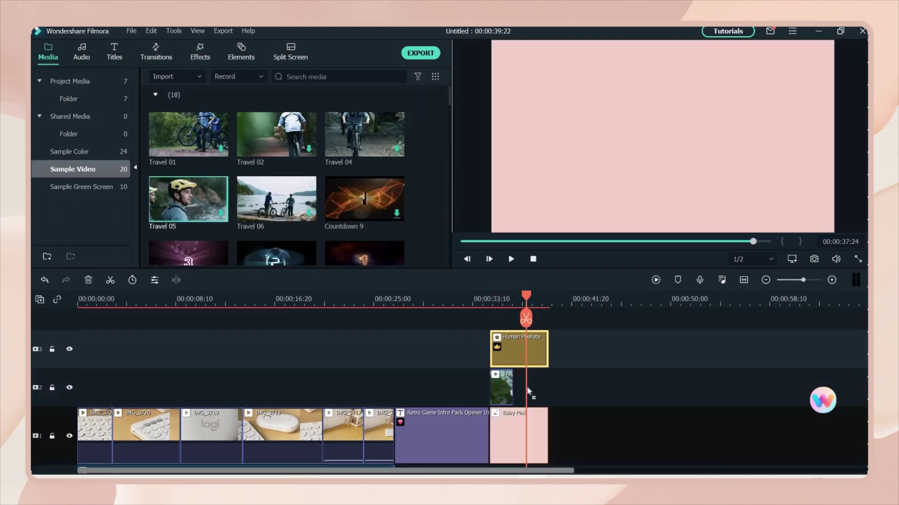
Step: Add sample video Travel 05 beside Travel 03 and set the Human Pixelate effect's percentage to 84 and edge thickness to -26.11
left_click_drag(527, 392, 519, 388)
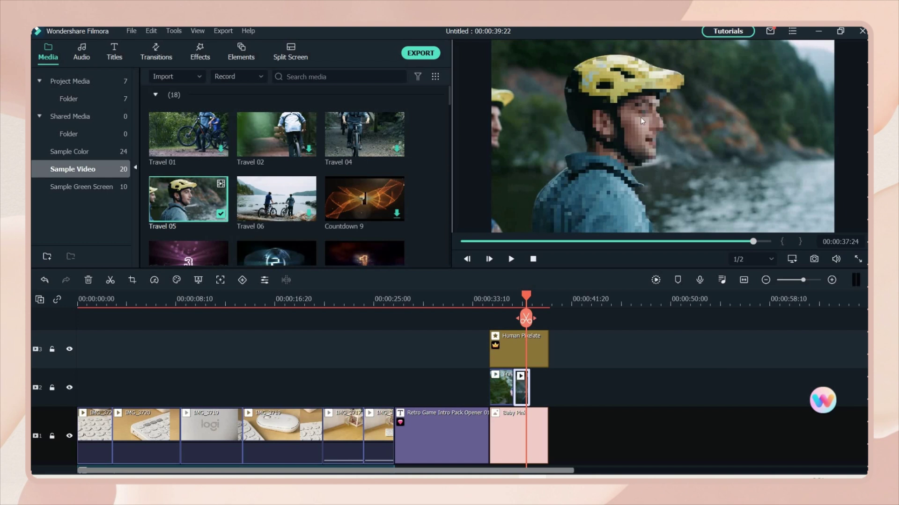
double_click(518, 351)
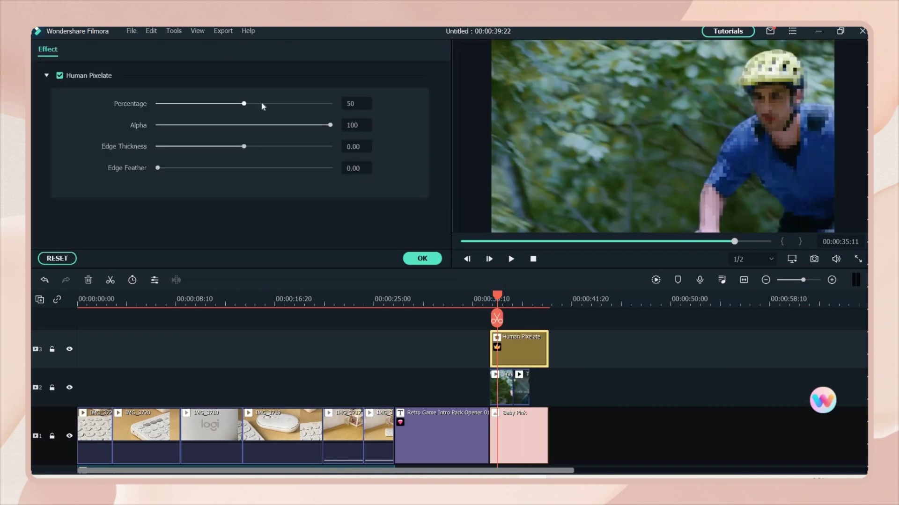
left_click_drag(339, 102, 301, 103)
left_click_drag(244, 146, 221, 146)
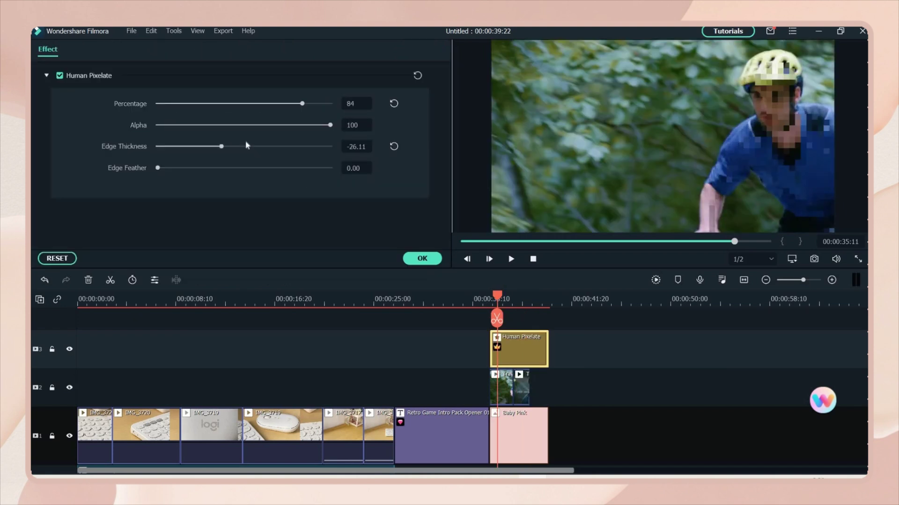
left_click(422, 258)
left_click(511, 259)
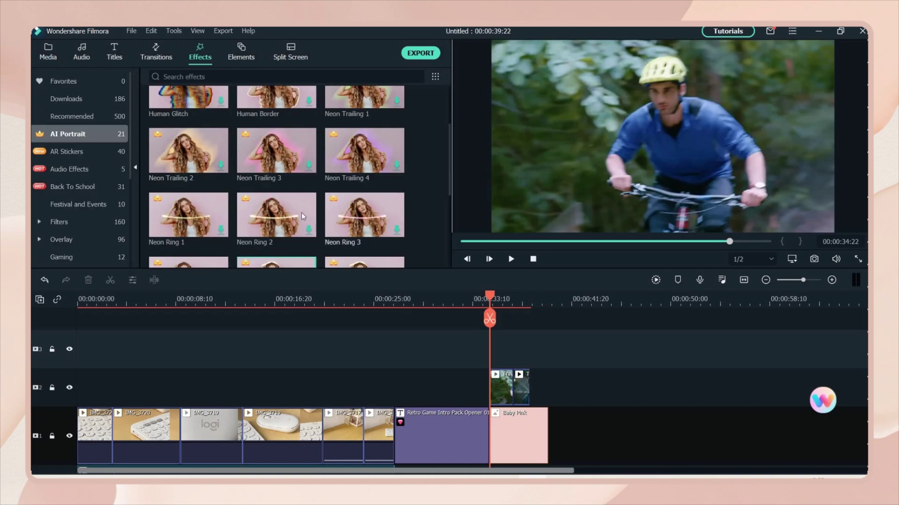
Step: Place the Neon Ring 2 effect on the track above the travel clips and preview it
left_click_drag(303, 216, 500, 323)
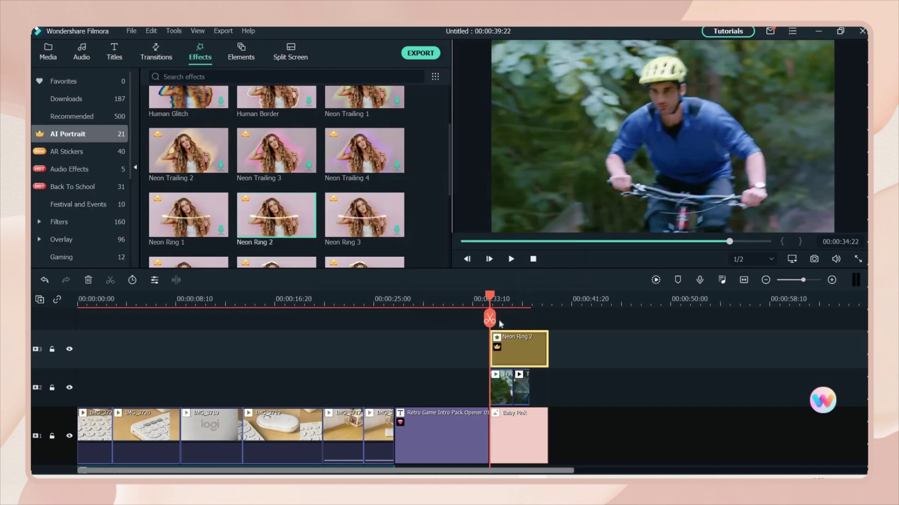
key("space")
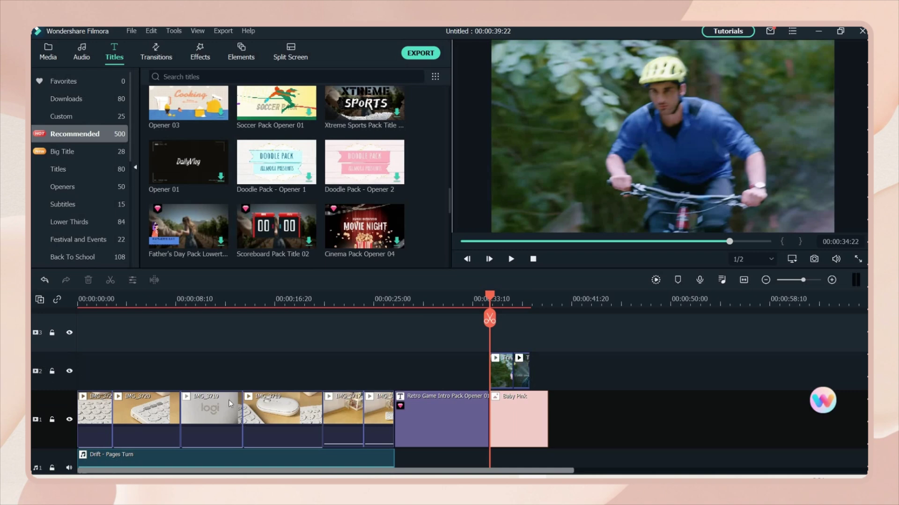
Step: Move the Retro Game Intro title opener to the start of the timeline and preview the rearranged video
left_click_drag(426, 427, 121, 407)
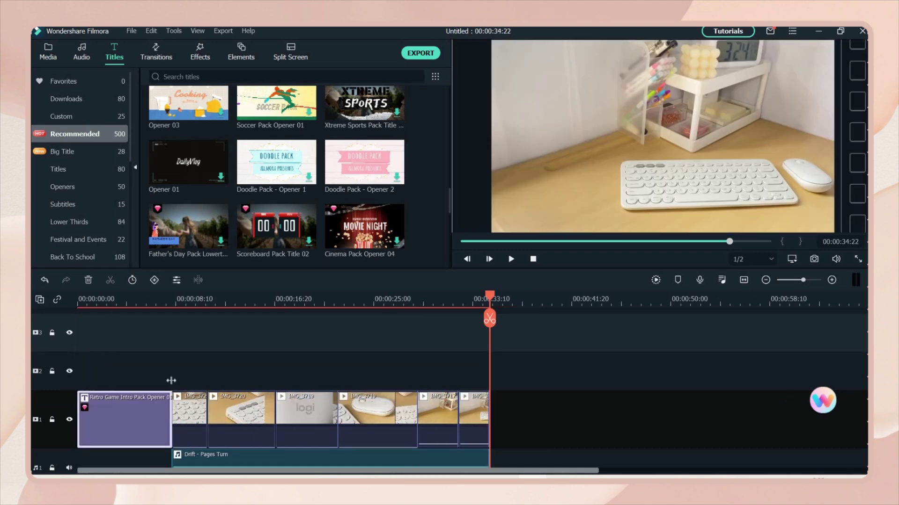
scroll(183, 328, "down", 1)
left_click(192, 301)
key("space")
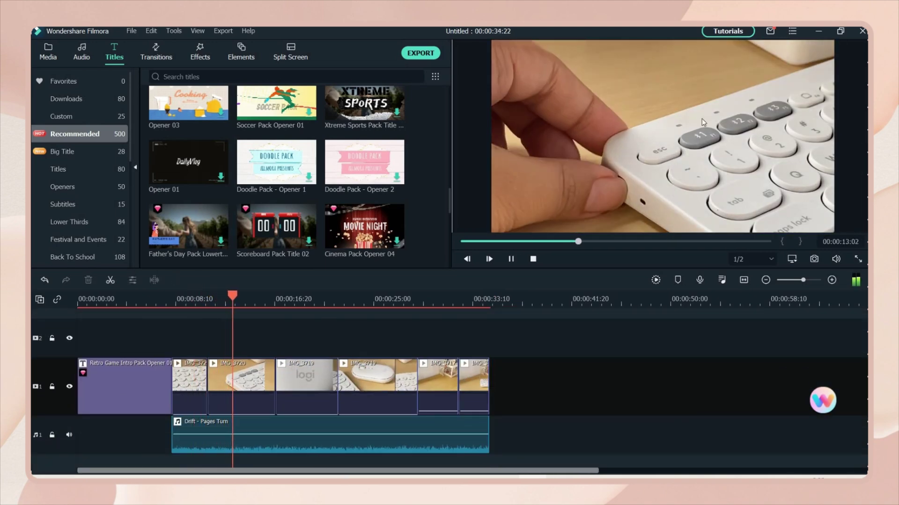
left_click(655, 241)
left_click(705, 241)
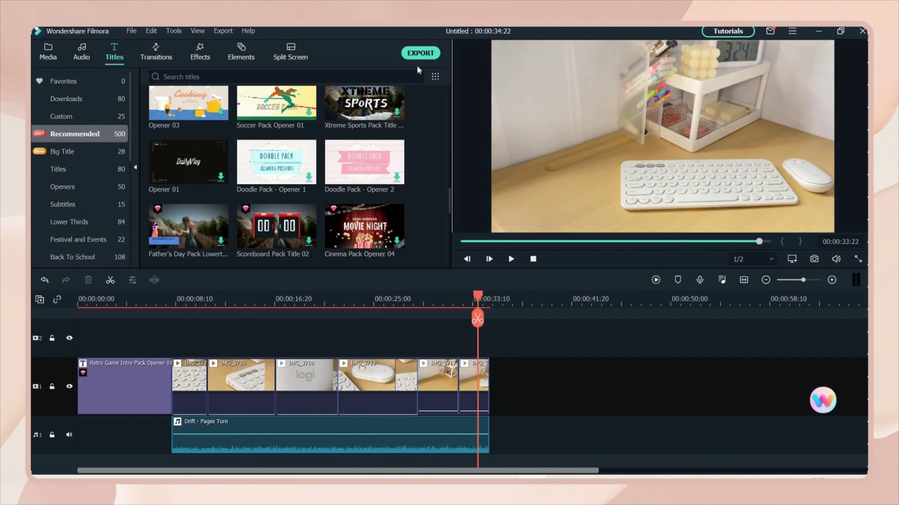
Step: Export the project to the computer as an MP4 named Logitech video
left_click(421, 53)
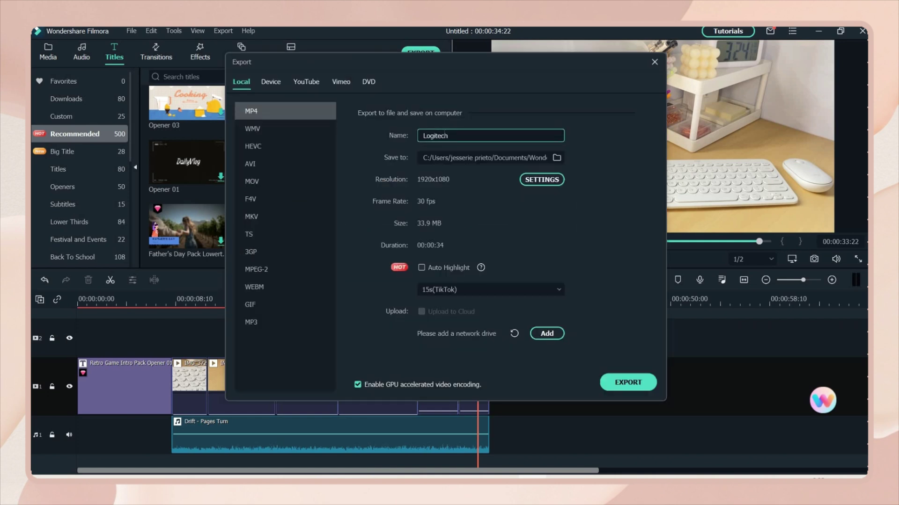
left_click(531, 182)
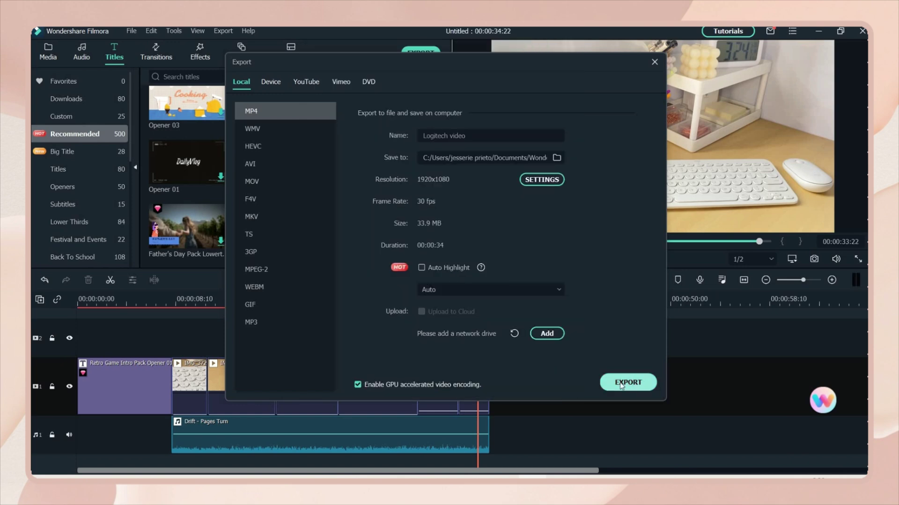
left_click(618, 383)
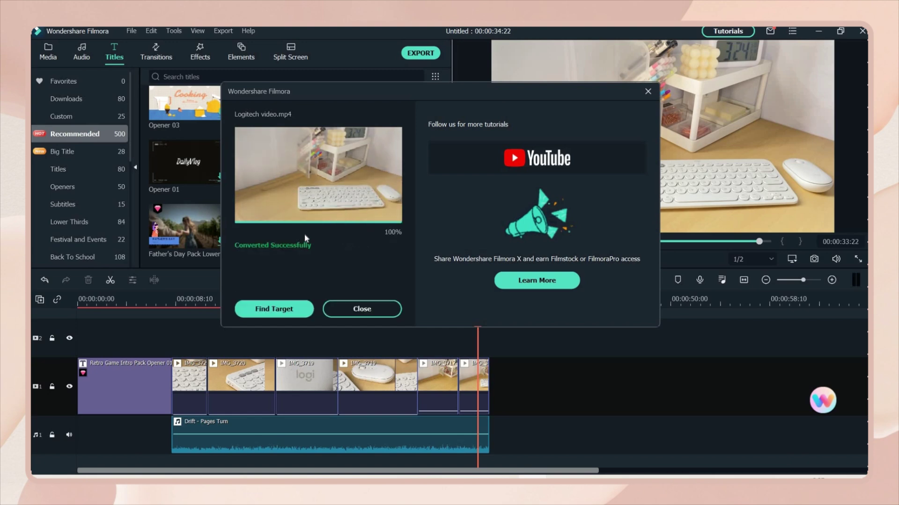
Step: Open the output folder, play the exported Logitech video file and skip through it
left_click(287, 306)
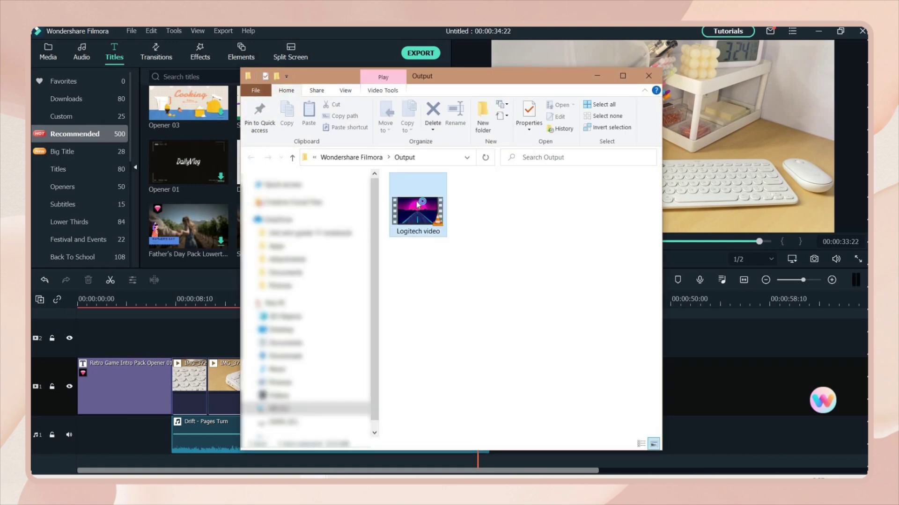
double_click(405, 230)
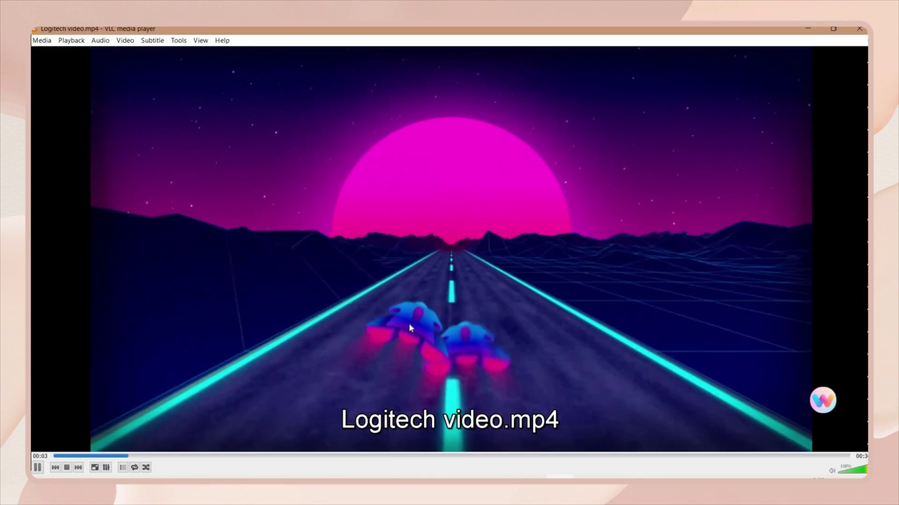
left_click(335, 457)
left_click_drag(335, 462, 820, 427)
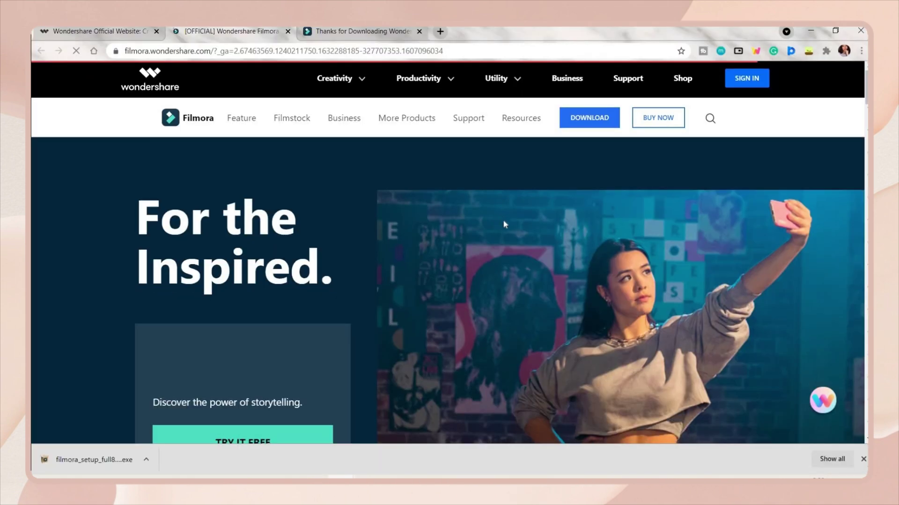
scroll(513, 196, "down", 3)
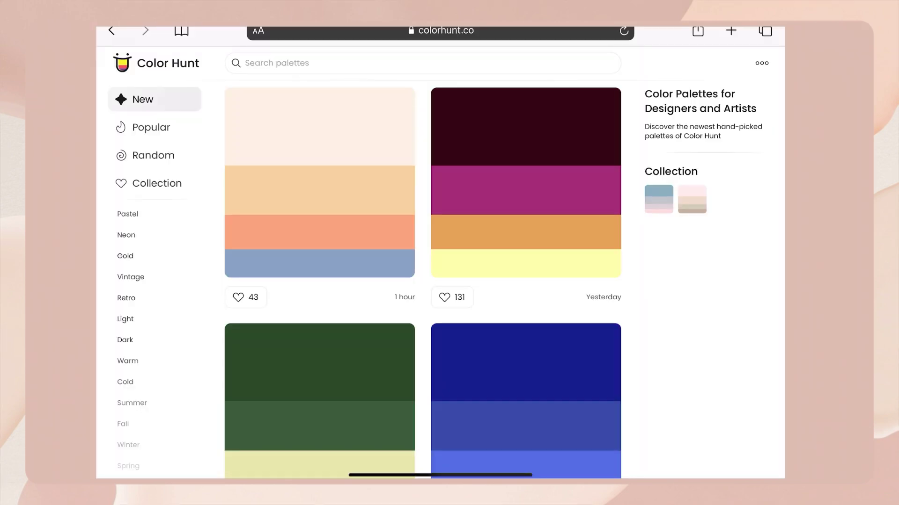
Step: Browse Color Hunt's newest palettes, and filter them by the Warm tag to look through the warm ones
scroll(422, 269, "down", 20)
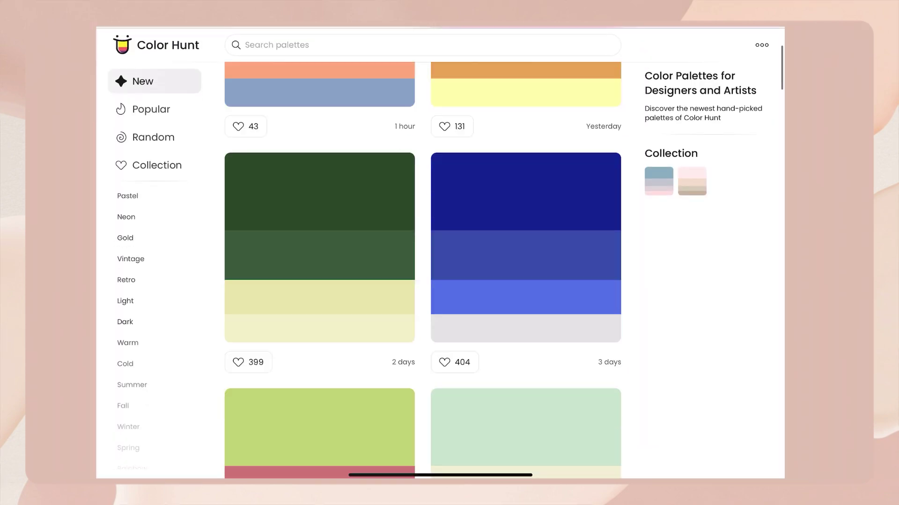
scroll(423, 269, "down", 18)
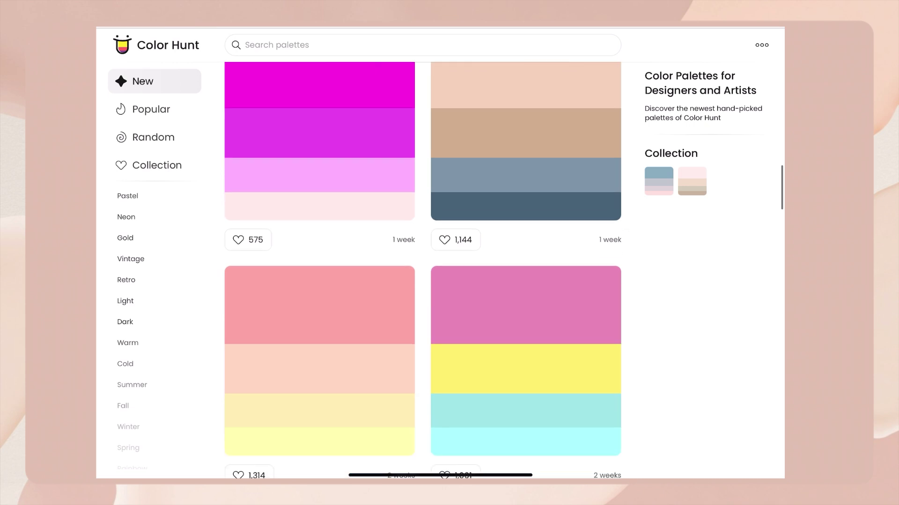
scroll(422, 269, "down", 5)
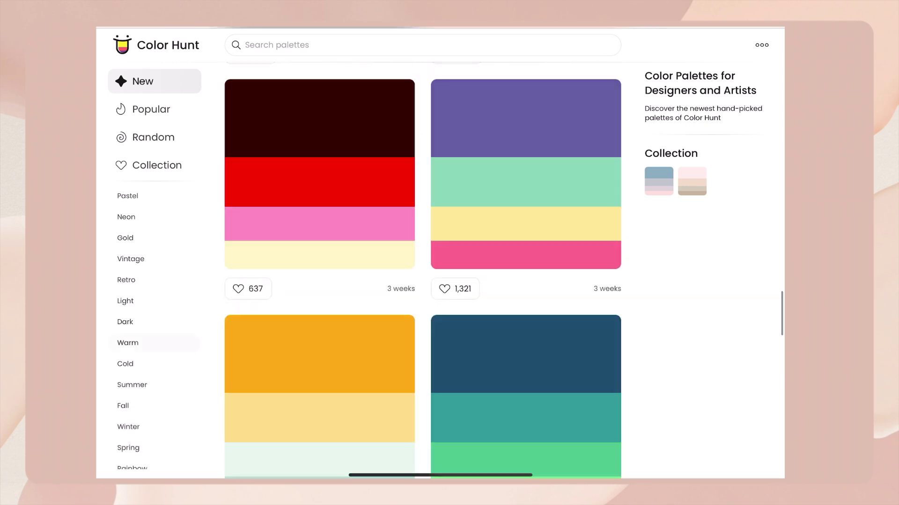
left_click(128, 342)
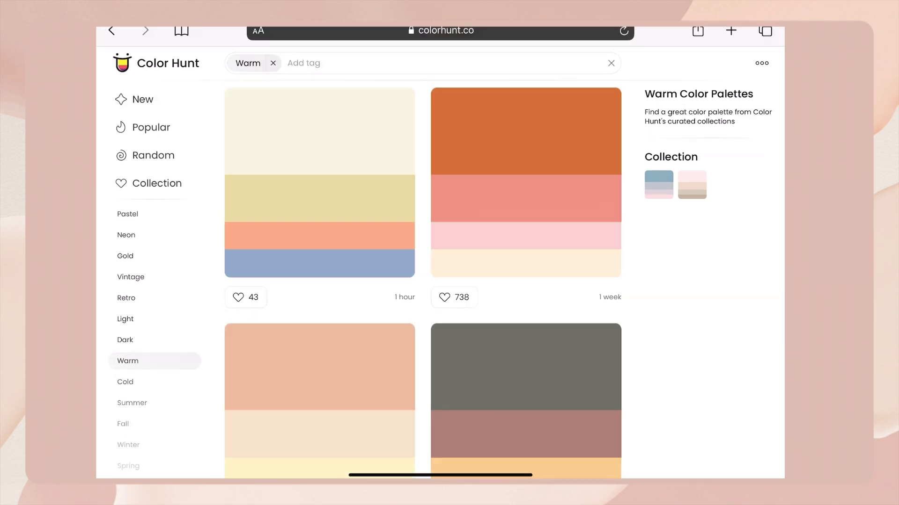
scroll(422, 269, "down", 5)
scroll(423, 269, "down", 20)
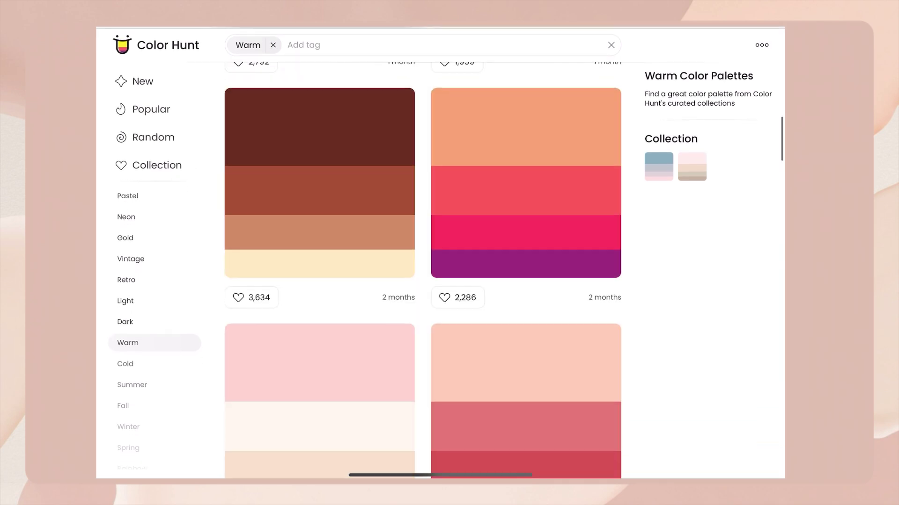
scroll(423, 269, "down", 15)
scroll(154, 300, "down", 3)
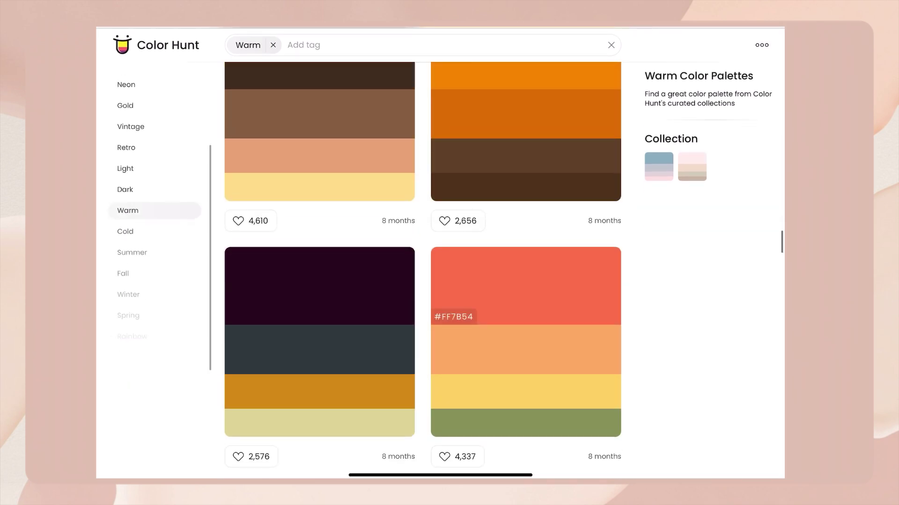
Step: Filter the palettes by the Rainbow tag and look through them
left_click(127, 358)
scroll(154, 300, "down", 2)
left_click(132, 408)
left_click(132, 407)
scroll(423, 269, "down", 20)
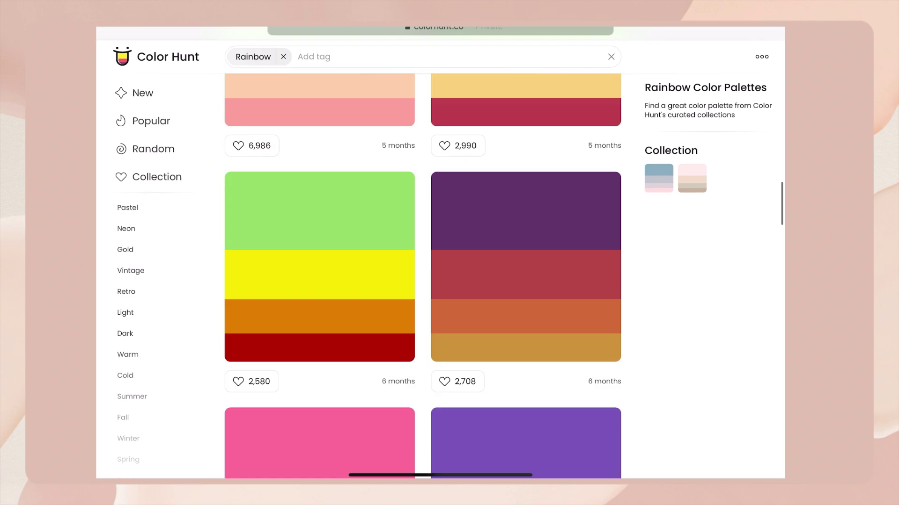
scroll(422, 269, "down", 10)
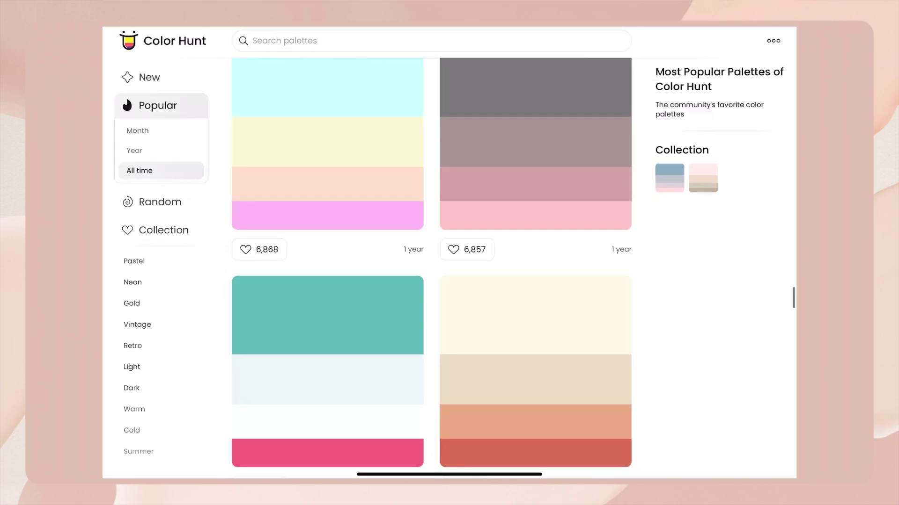
Step: Open the cream, beige, orange and red palette starting with #FCF8E8 from the all-time popular palettes
scroll(431, 269, "down", 2)
left_click(535, 206)
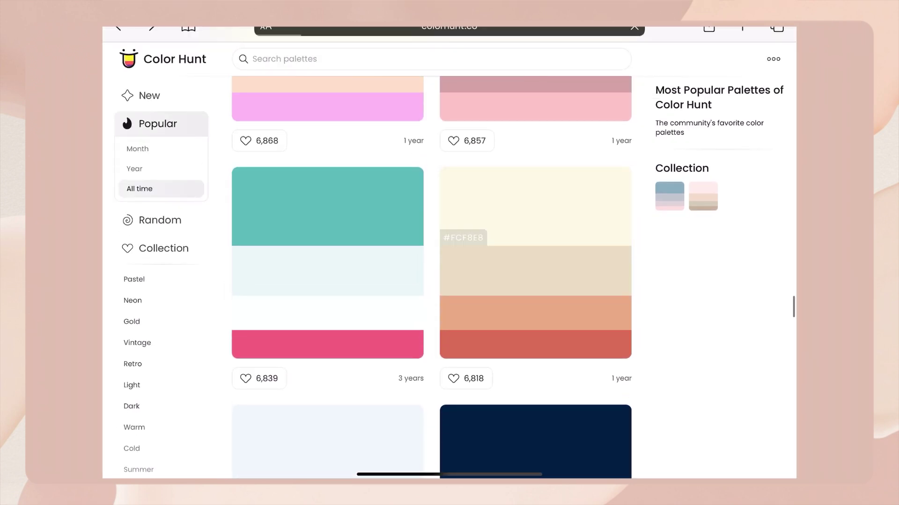
scroll(431, 270, "down", 1)
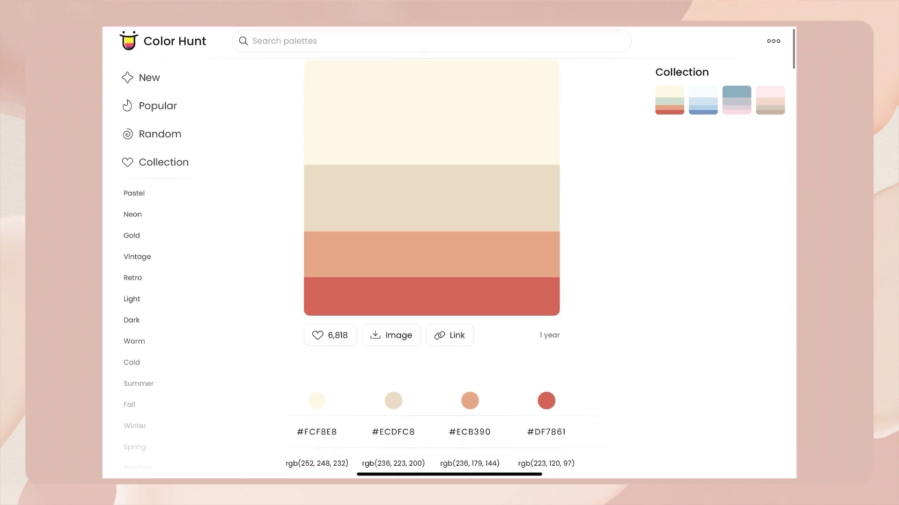
Step: Save the opened palette to the collection and download its image
scroll(431, 269, "up", 1)
left_click(330, 347)
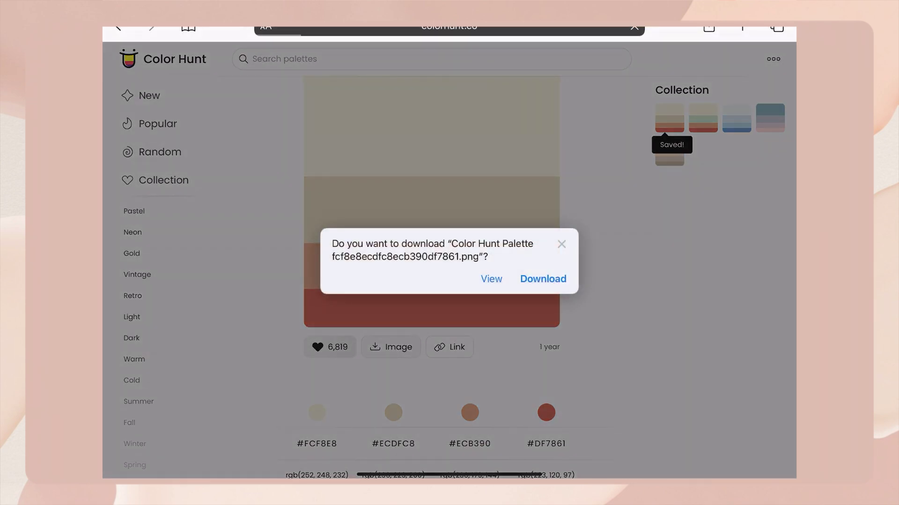
left_click(543, 279)
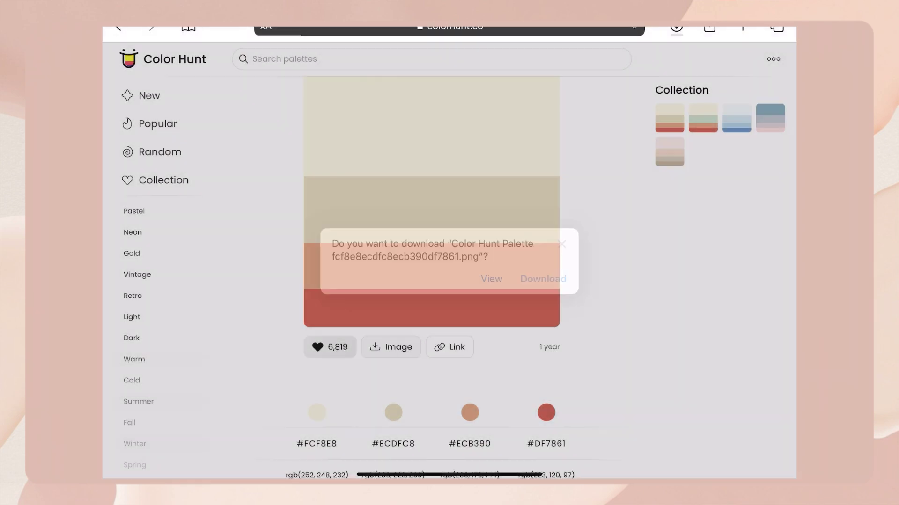
scroll(450, 253, "up", 2)
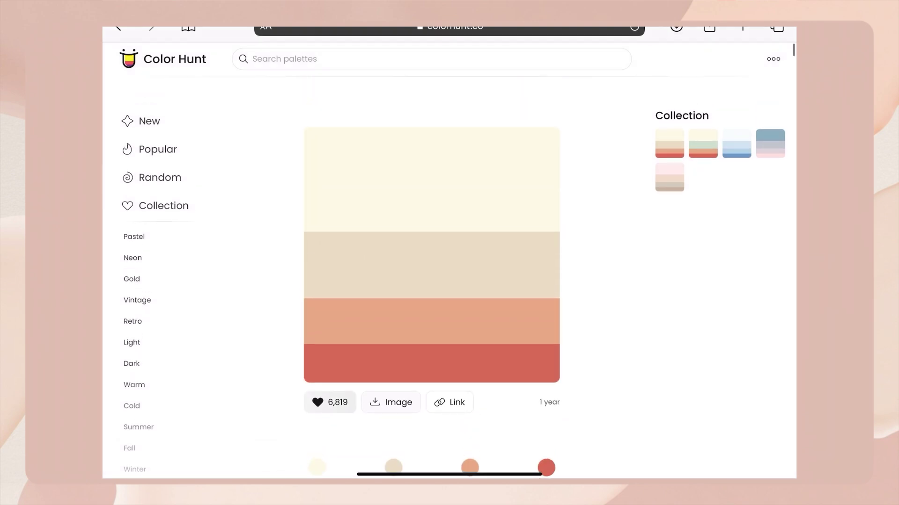
scroll(449, 253, "down", 1)
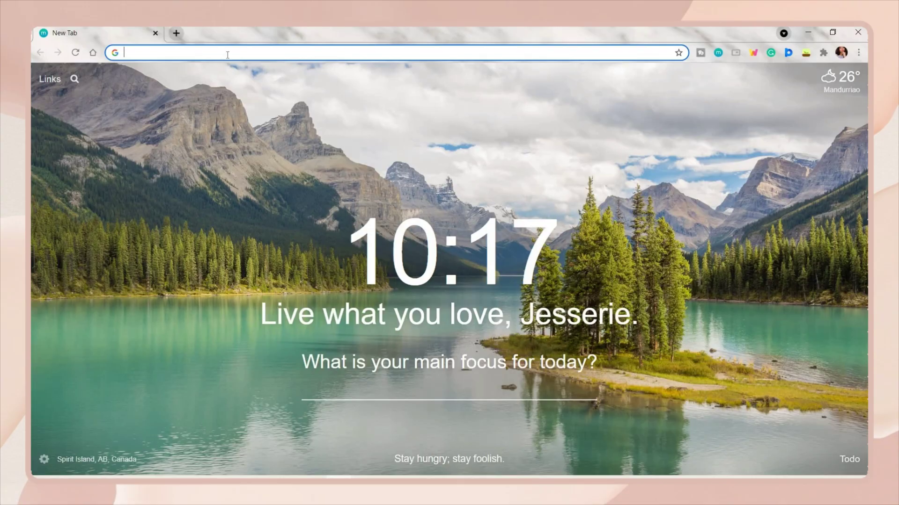
Step: Switch to the desktop browser and go to pinterest.ph
left_click(227, 55)
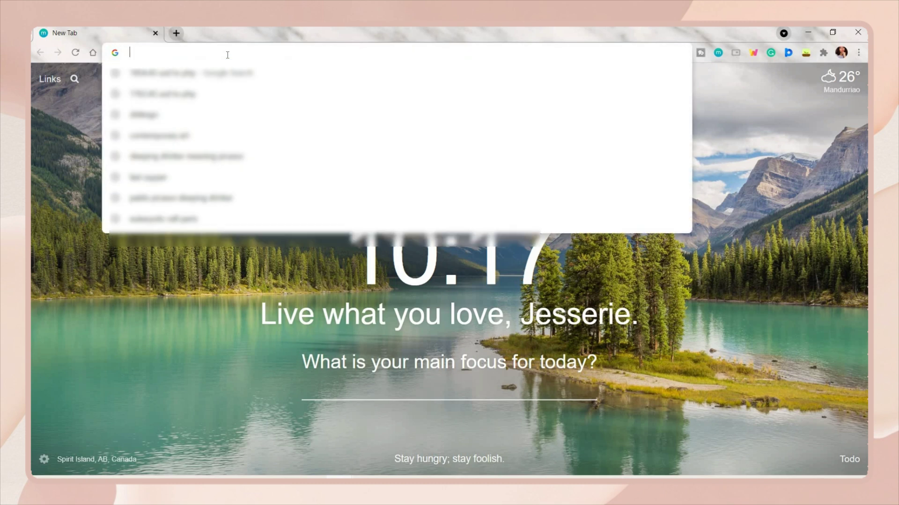
type("Pinterest.ph")
key("Return")
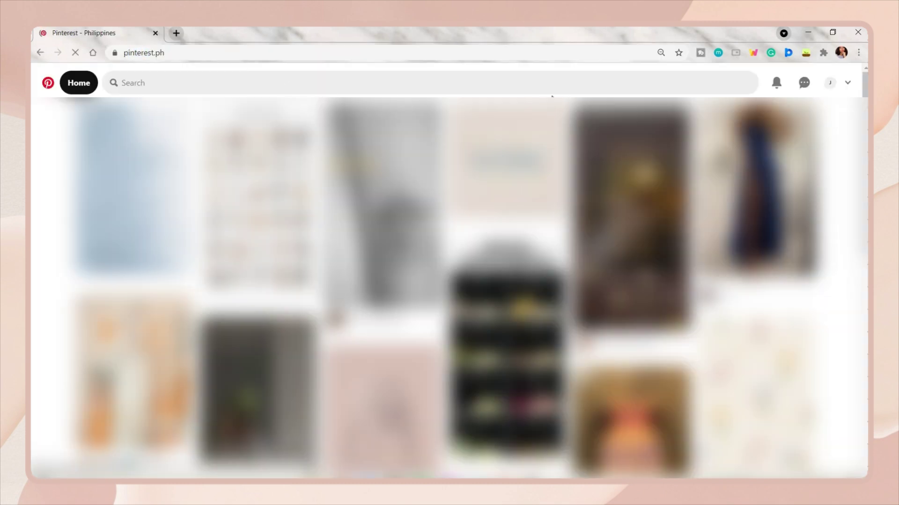
Step: Search Pinterest for aesthetic pictures, using the matching search suggestion
left_click(396, 86)
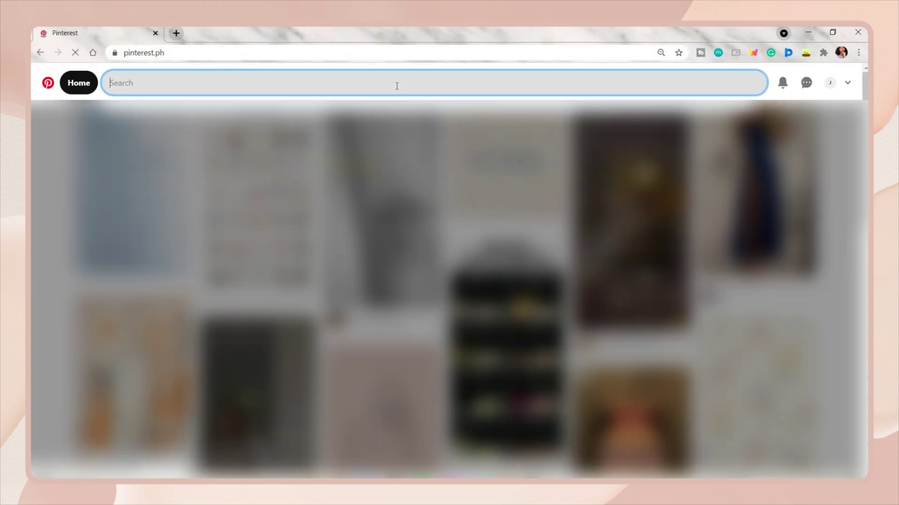
type("aestheti")
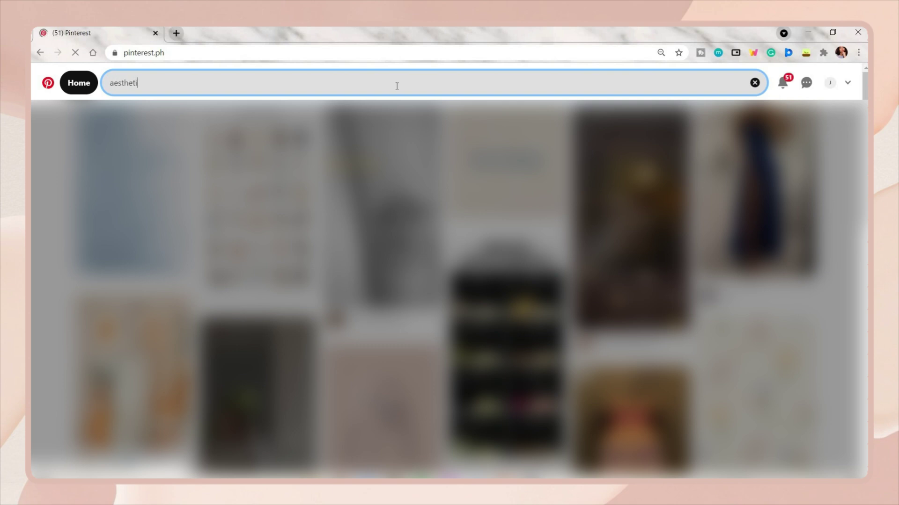
type("c")
key("Down")
key("Down")
key("Down")
key("Down")
key("Return")
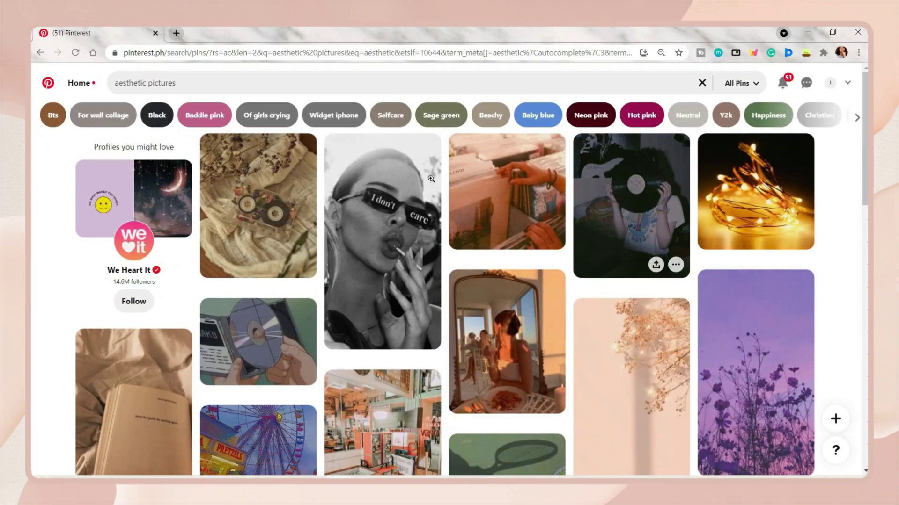
Step: Browse the aesthetic pictures, open a dried-flower pin, and open a similar light-toned dried-flower pin from its related images
scroll(281, 234, "down", 10)
scroll(293, 287, "down", 10)
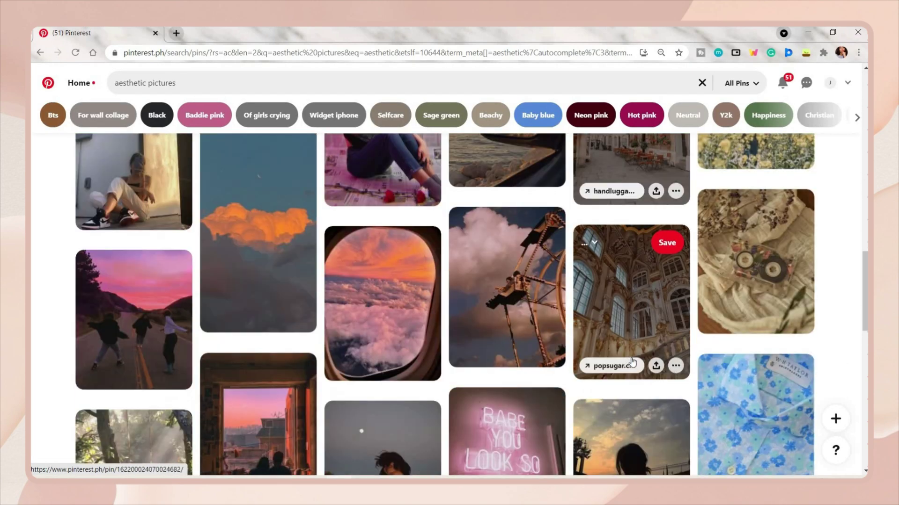
scroll(267, 262, "up", 2)
left_click(265, 256)
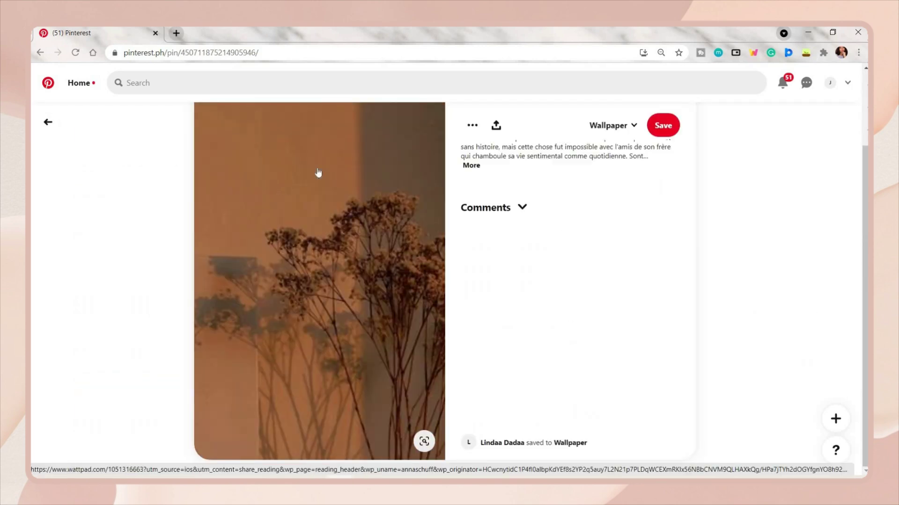
scroll(318, 173, "down", 15)
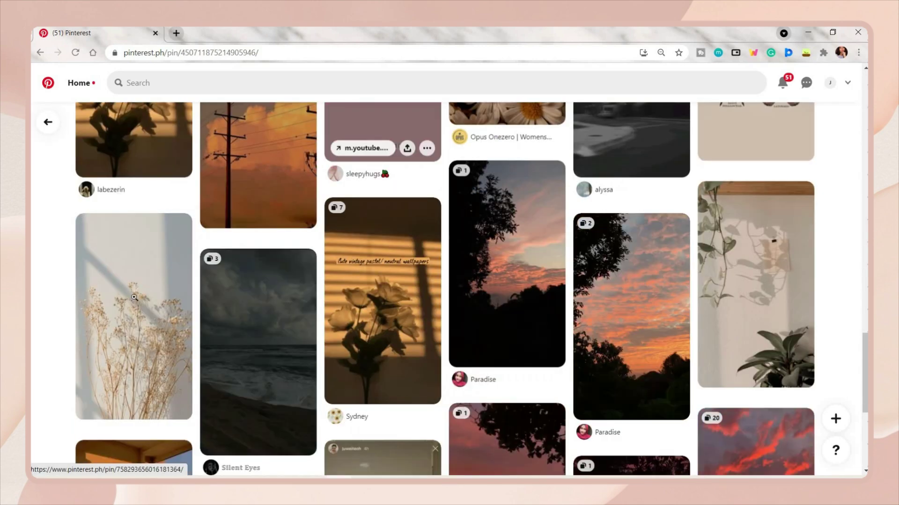
left_click(135, 298)
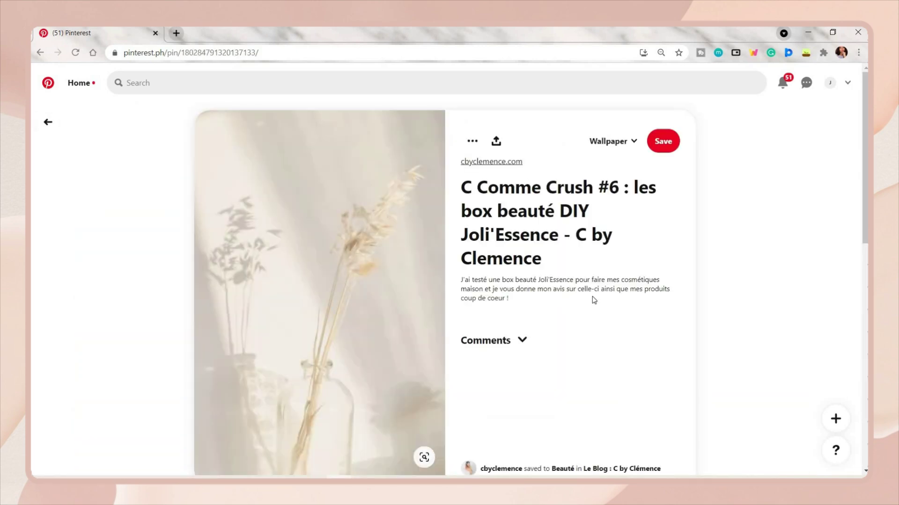
Step: Download the light-toned dried-flower image and return to the previously opened pin
scroll(784, 287, "down", 8)
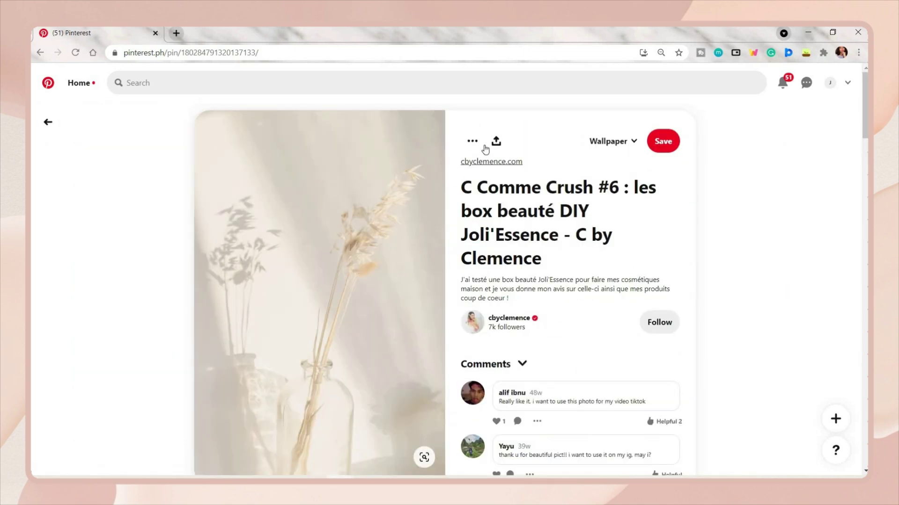
left_click(472, 141)
left_click(463, 167)
left_click(48, 122)
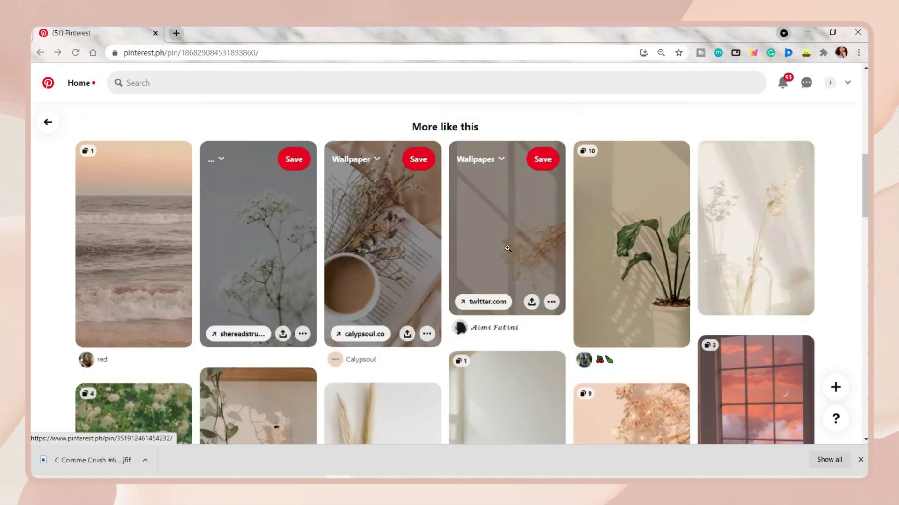
Step: Search Pinterest for "washi tape png" using the matching search suggestion
left_click(324, 82)
type("was")
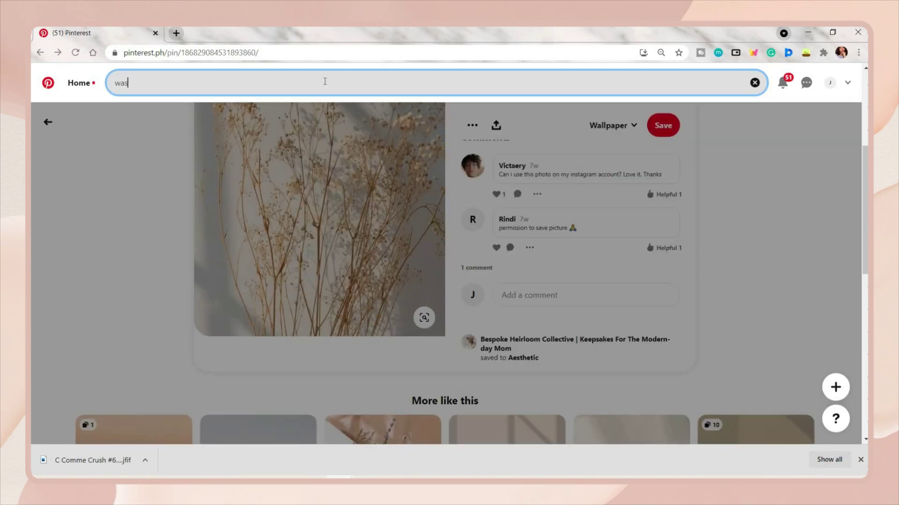
type("hi tape")
left_click(328, 124)
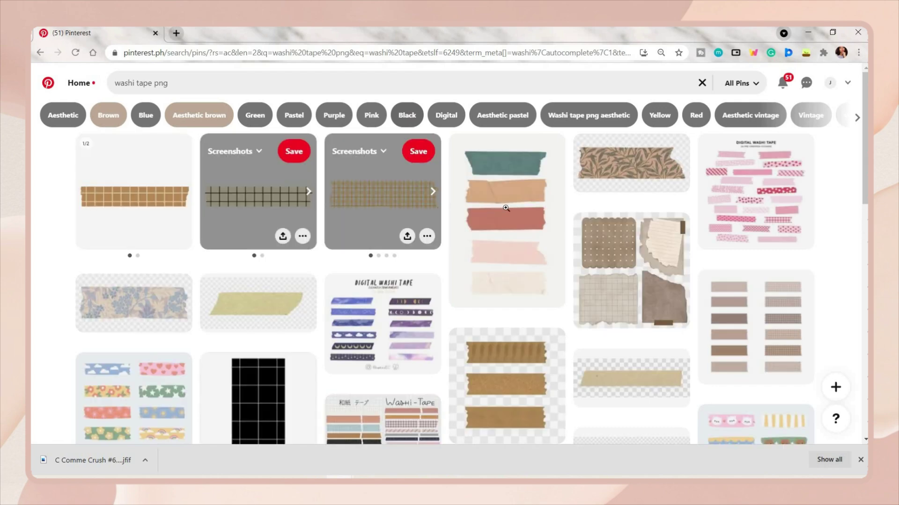
Step: Browse the washi tape results and open the diagonal masking-tape pin from imgbin.com
scroll(691, 275, "down", 15)
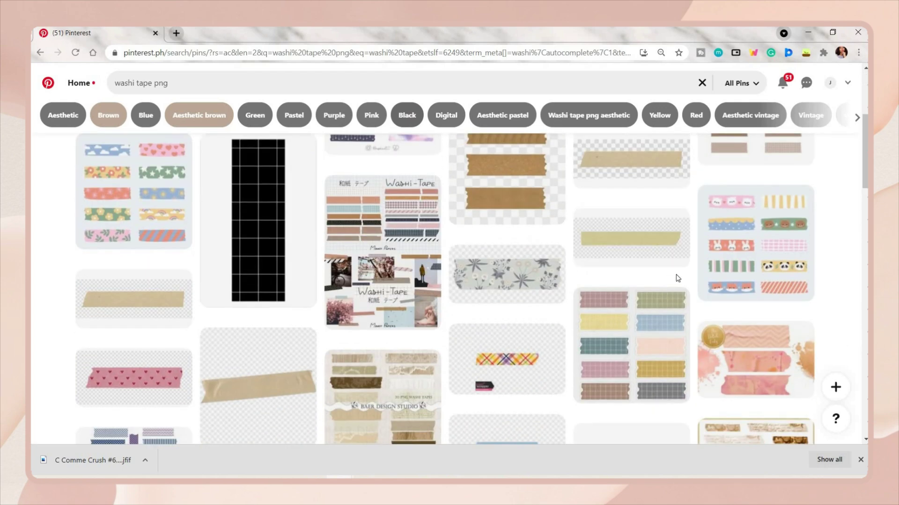
scroll(528, 211, "down", 5)
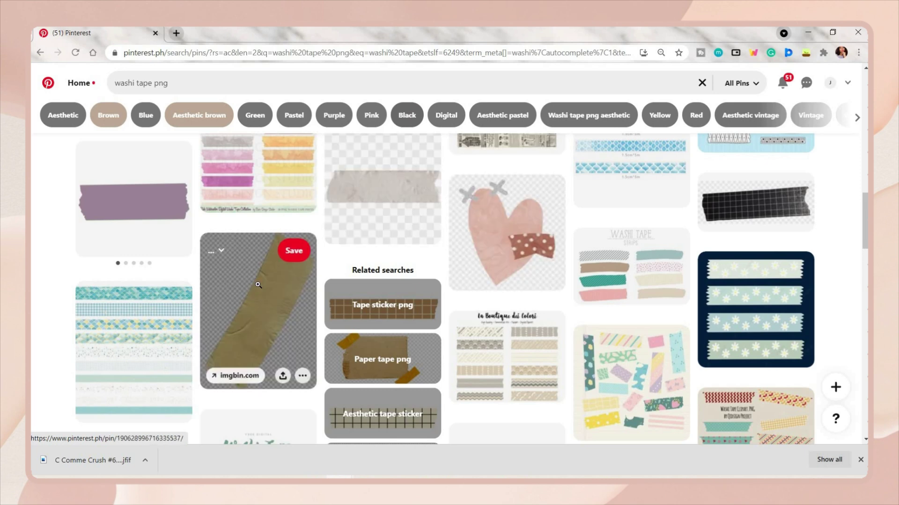
left_click(288, 273)
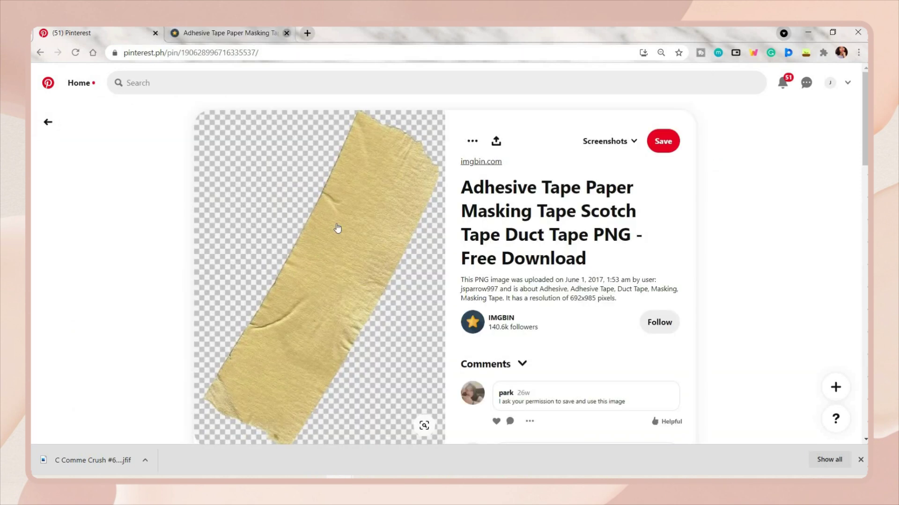
Step: Save the masking-tape image to the Downloads folder as a JPEG and leave the pin
right_click(365, 203)
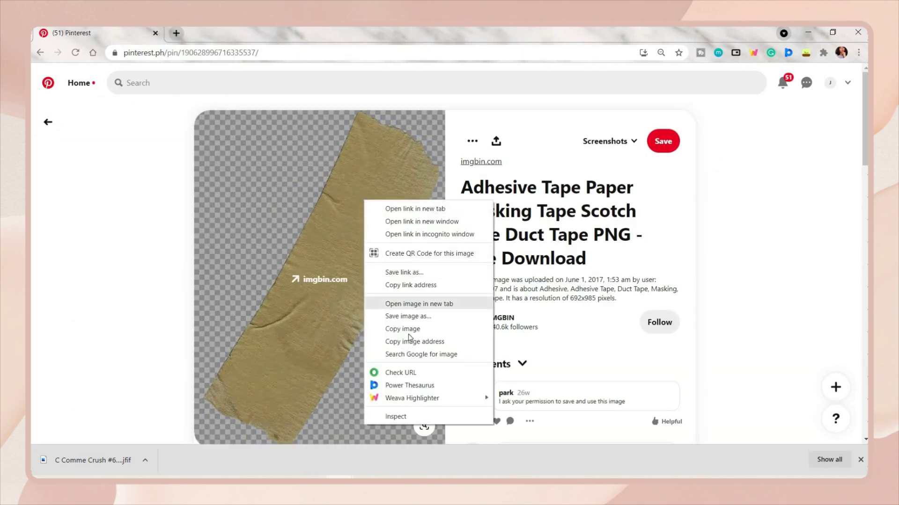
left_click(408, 317)
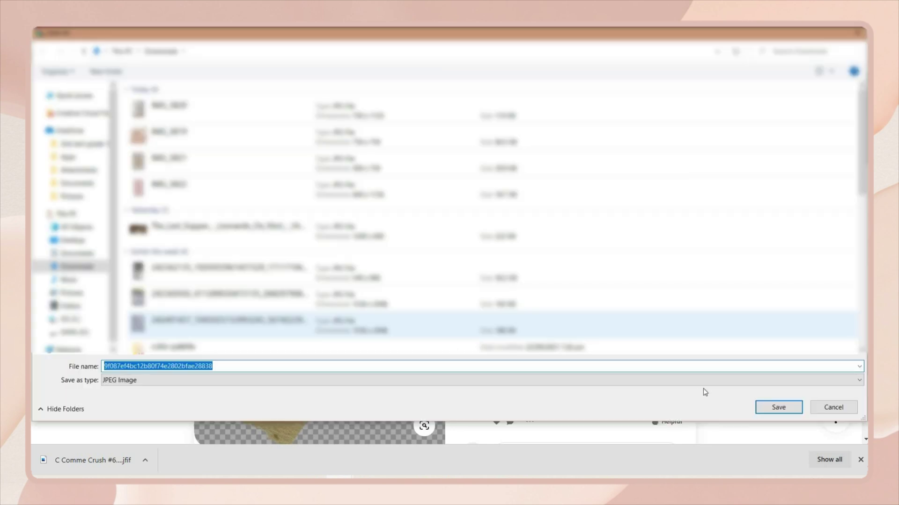
left_click(779, 407)
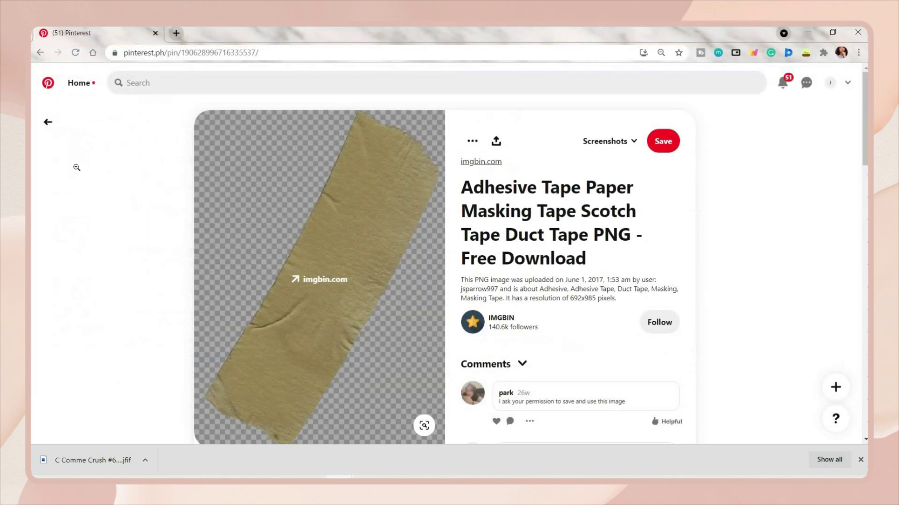
left_click(47, 122)
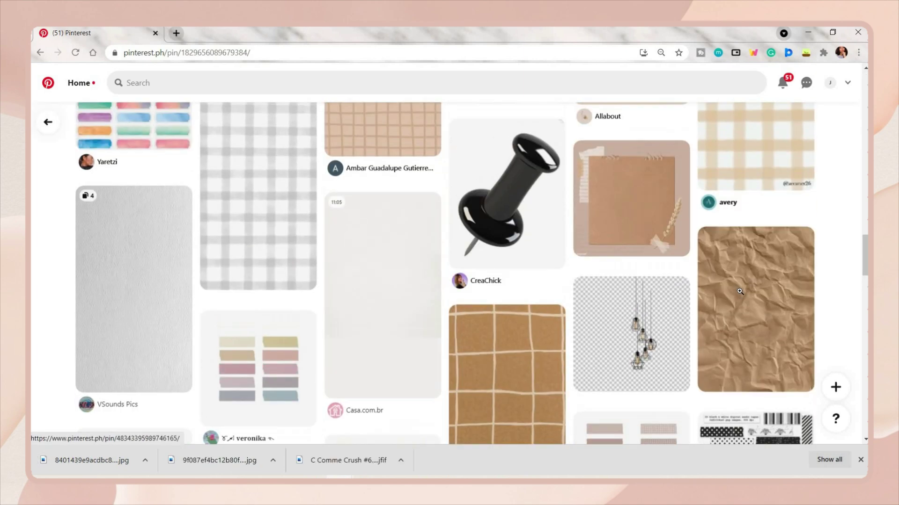
scroll(740, 292, "up", 5)
scroll(739, 292, "up", 2)
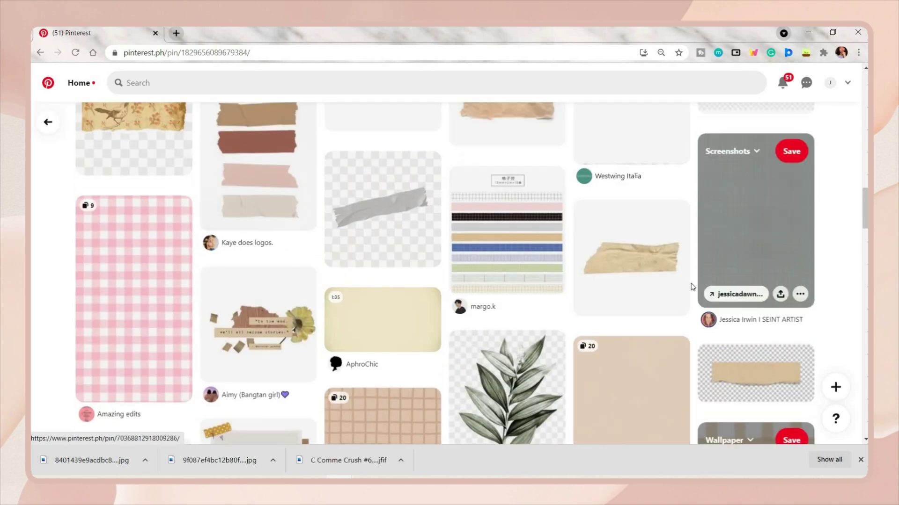
scroll(622, 262, "up", 4)
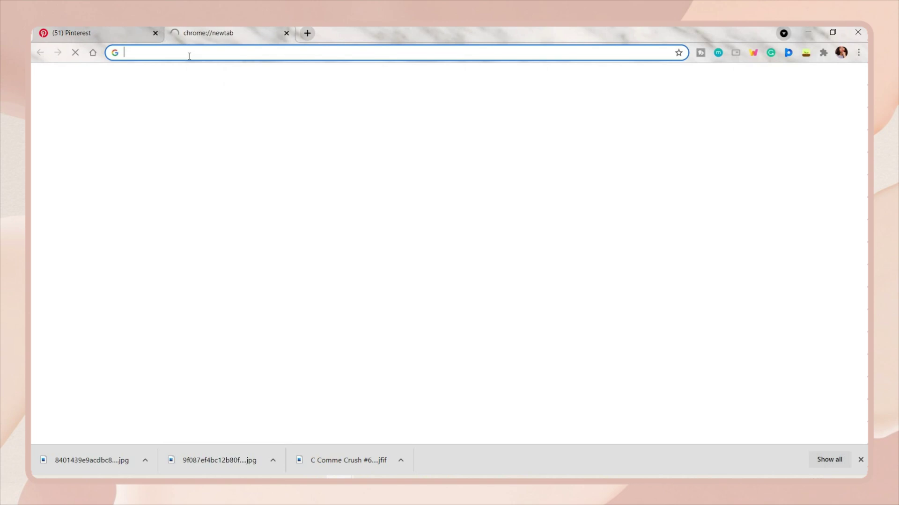
Step: Open remove.bg in a new tab and upload the downloaded horizontal beige tape image for background removal
type("rem")
left_click(180, 78)
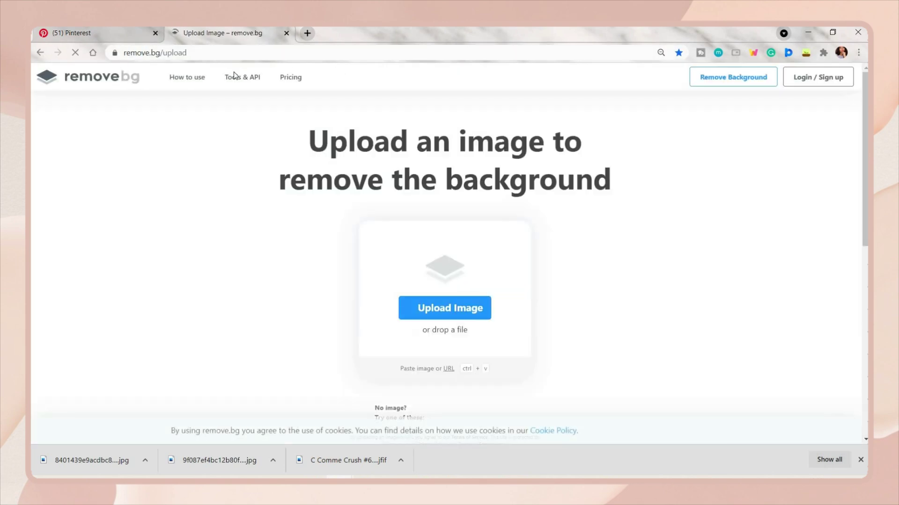
left_click(456, 307)
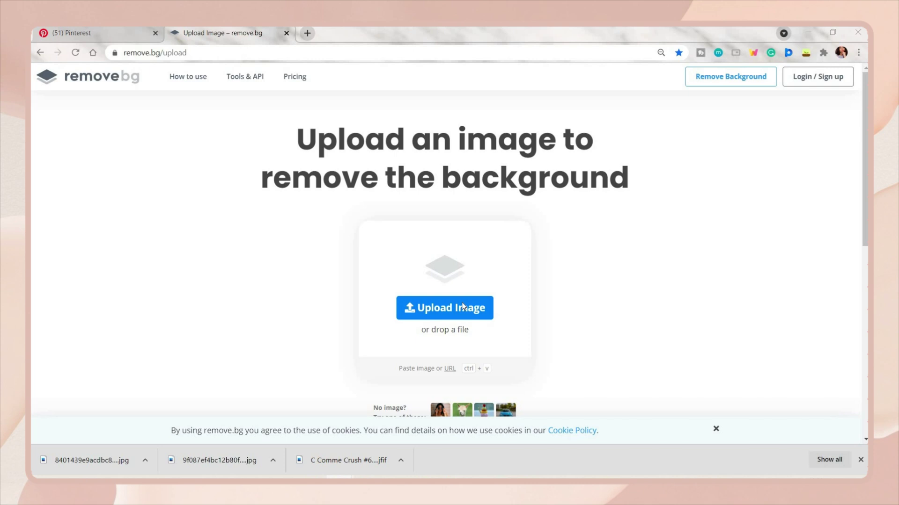
left_click(282, 121)
double_click(283, 120)
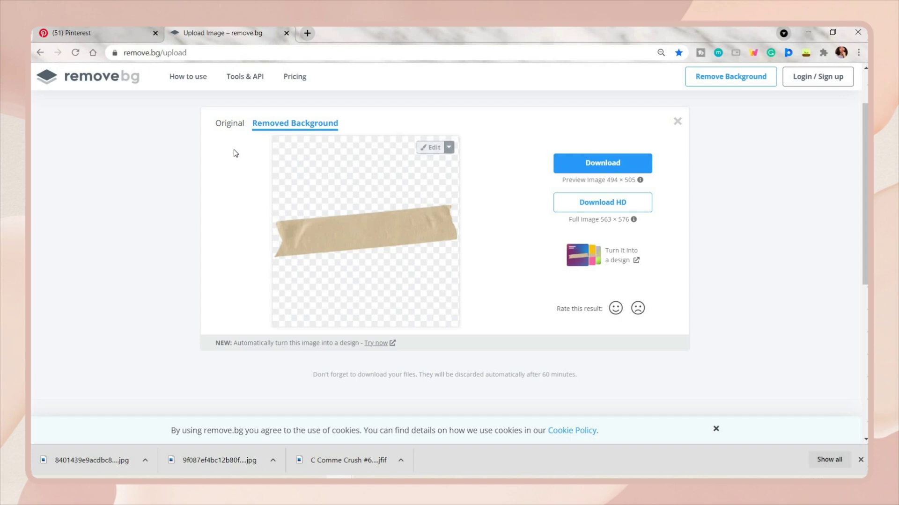
Step: Download the background-free horizontal tape image, and do the same for the diagonal masking-tape image
left_click(600, 163)
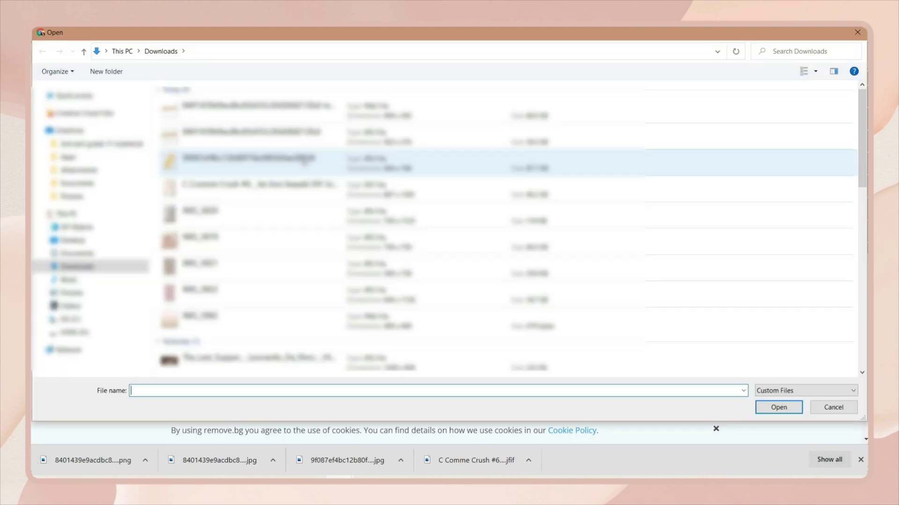
double_click(304, 160)
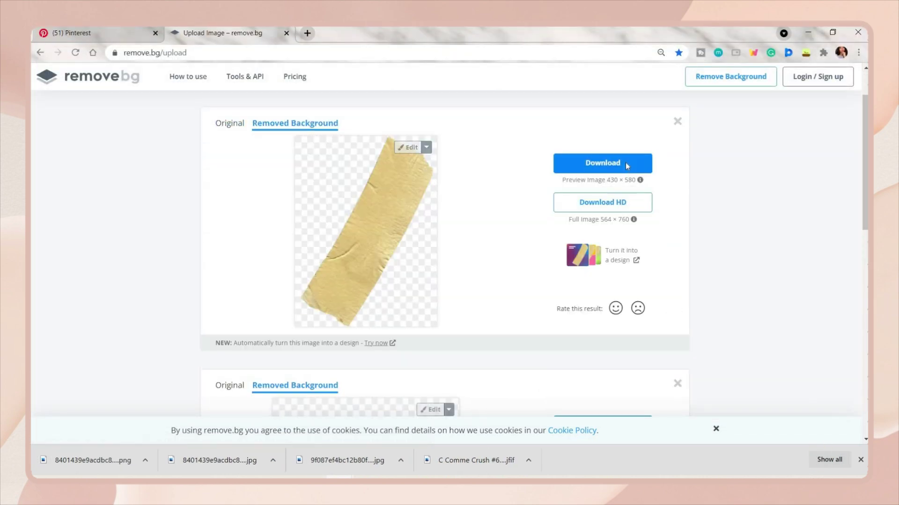
left_click(625, 163)
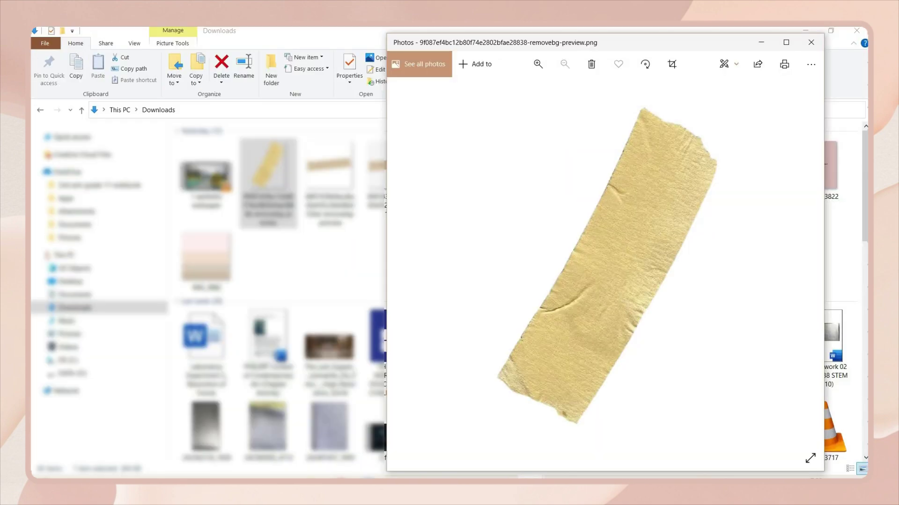
Step: Place the original masking-tape image window beside its background-removed version to compare them
mouse_move(566, 431)
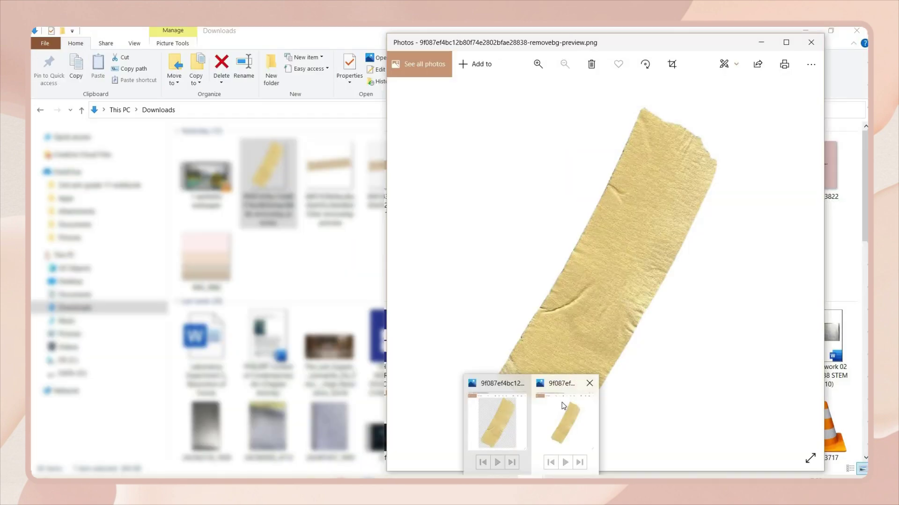
left_click(497, 421)
left_click_drag(656, 42, 287, 43)
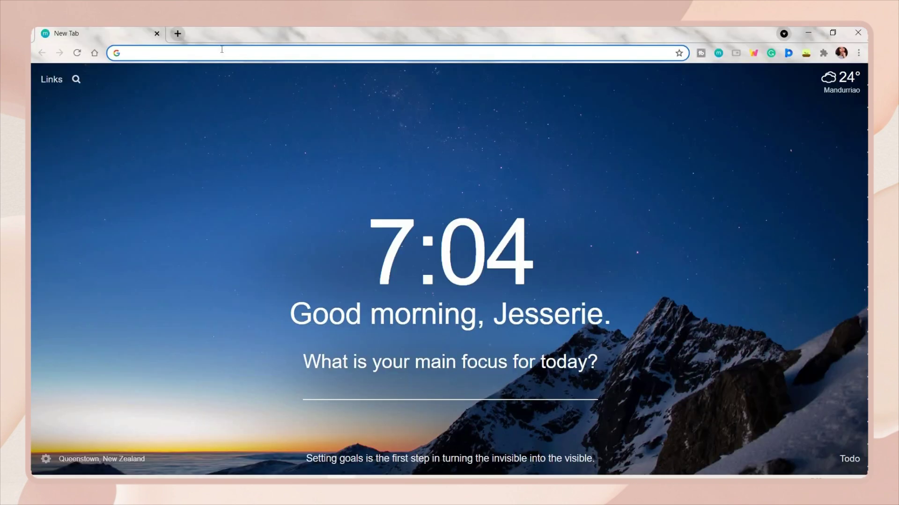
Step: Download the 2021 portrait calendar as a Word document from generalblue.com/calendar/2021 and open the file
type("https://www.generalblue.com/calendar/2021")
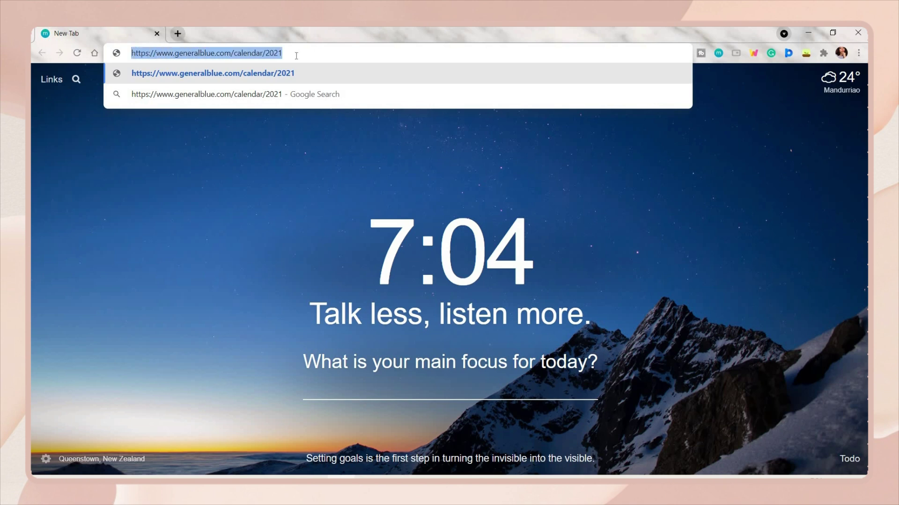
key("Return")
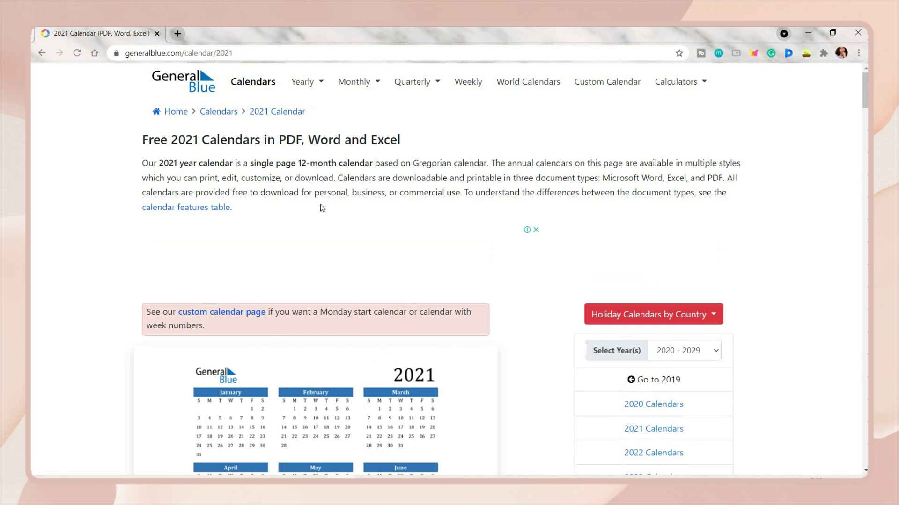
scroll(253, 267, "down", 4)
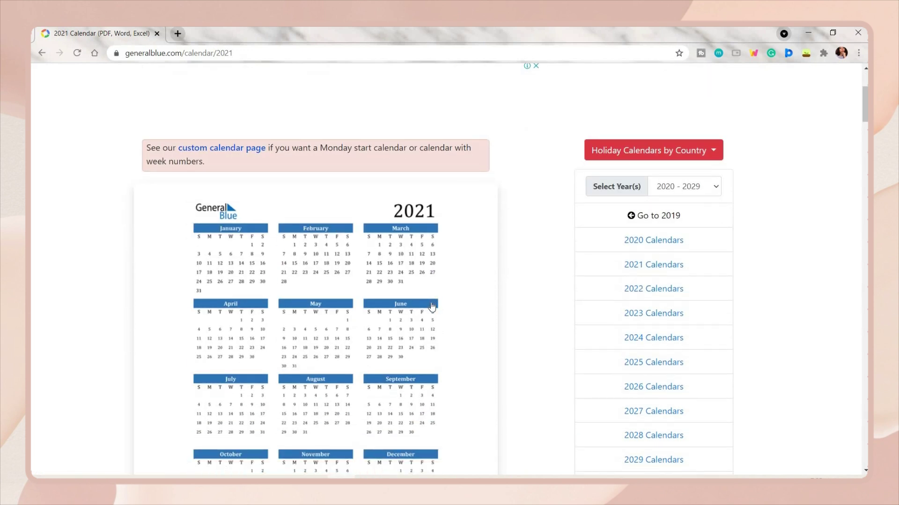
scroll(287, 229, "down", 4)
left_click(232, 447)
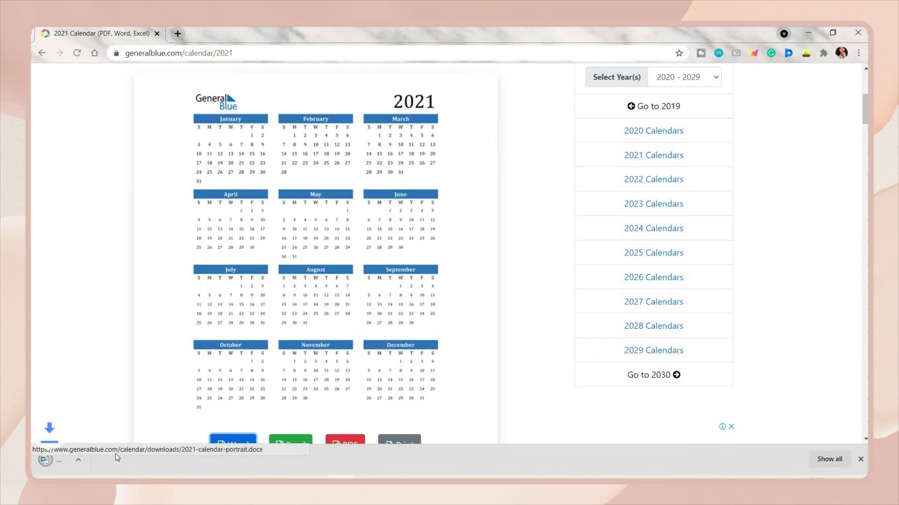
left_click(92, 460)
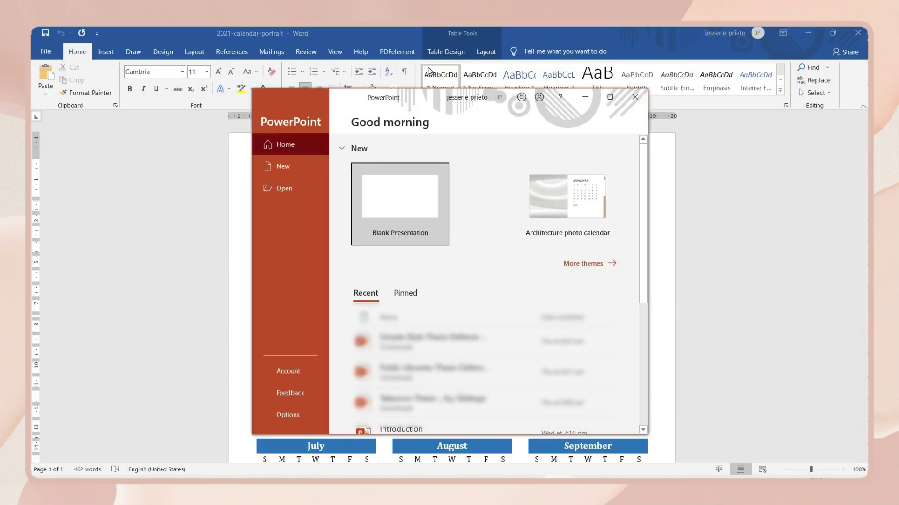
Step: Create a blank presentation in a maximized PowerPoint window and delete the slide's title and subtitle placeholders
left_click_drag(440, 95, 437, 27)
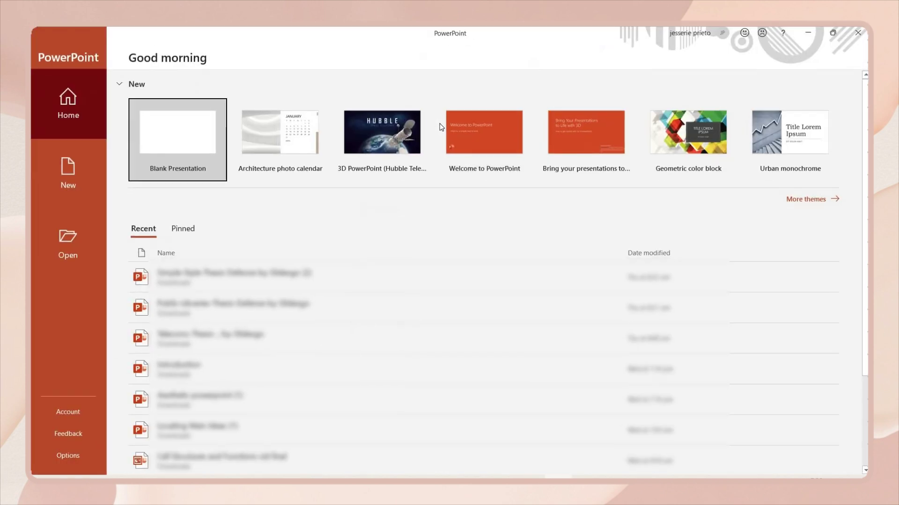
left_click(195, 145)
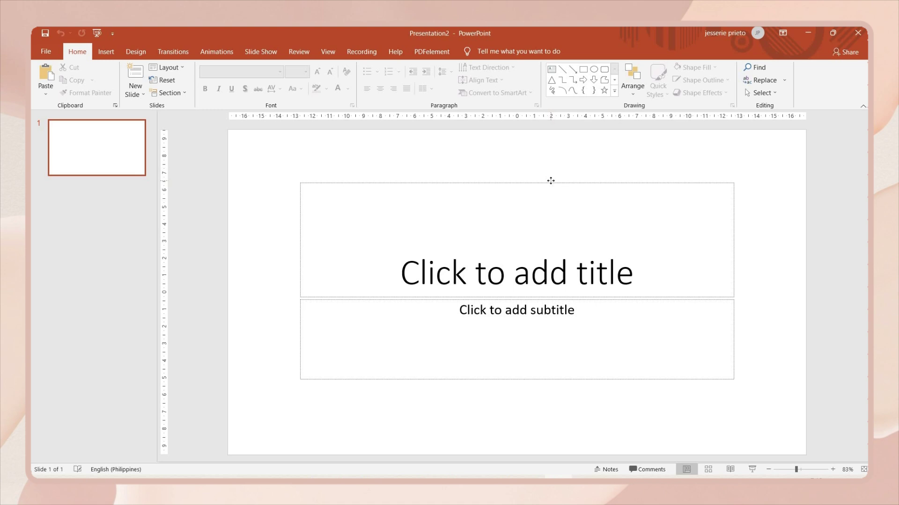
left_click(550, 180)
key("Delete")
left_click(571, 302)
key("Delete")
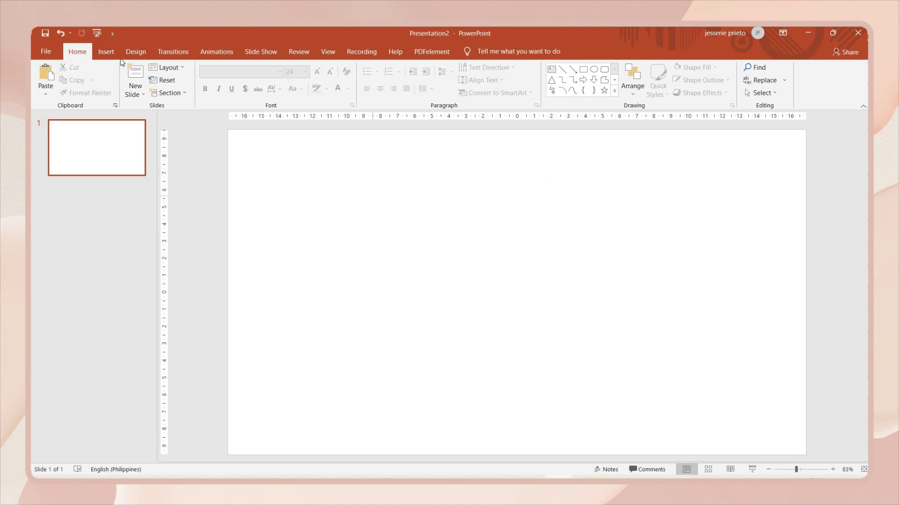
Step: Insert the two removebg-preview tapes, the C Comme Crush picture and the other collected images from Downloads onto the slide
left_click(107, 52)
left_click(109, 80)
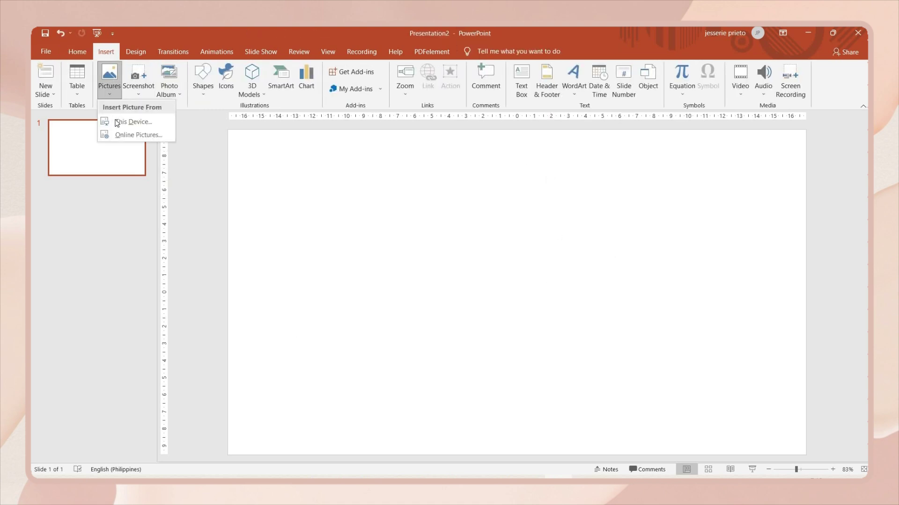
left_click(117, 123)
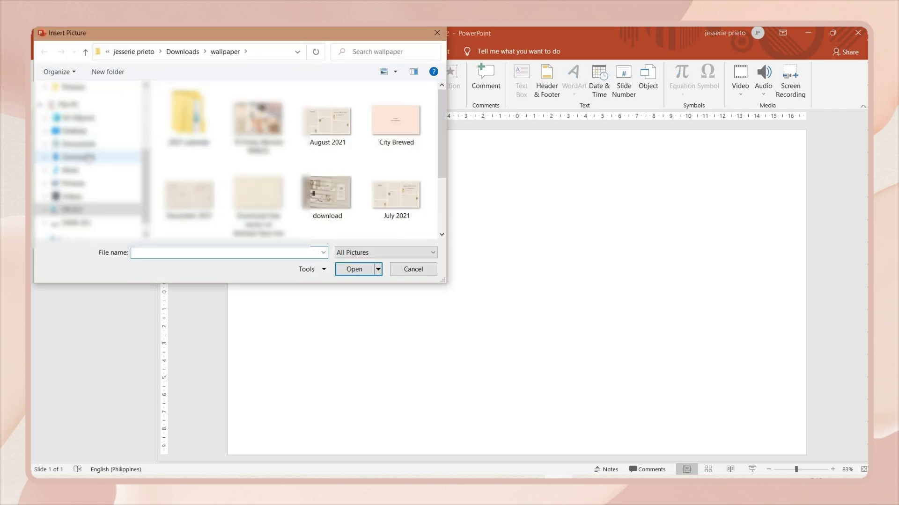
left_click_drag(156, 109, 377, 212)
scroll(303, 177, "down", 2)
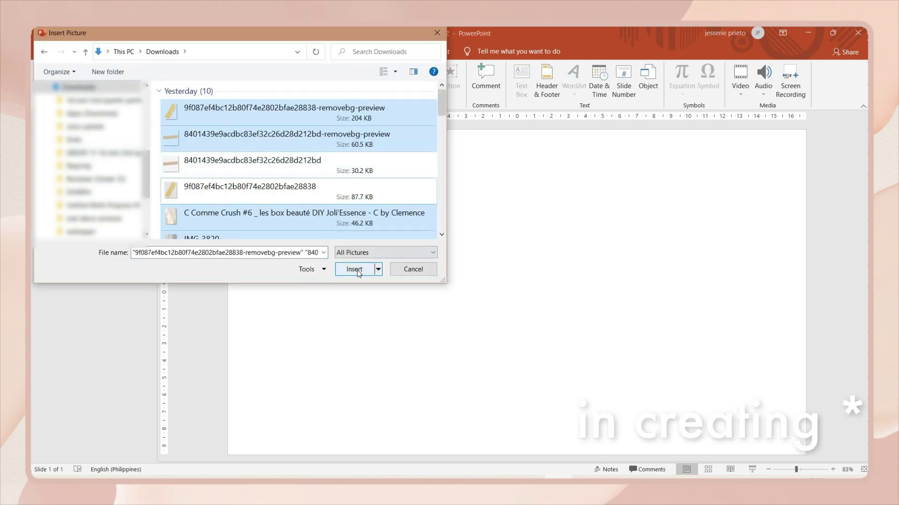
left_click(354, 269)
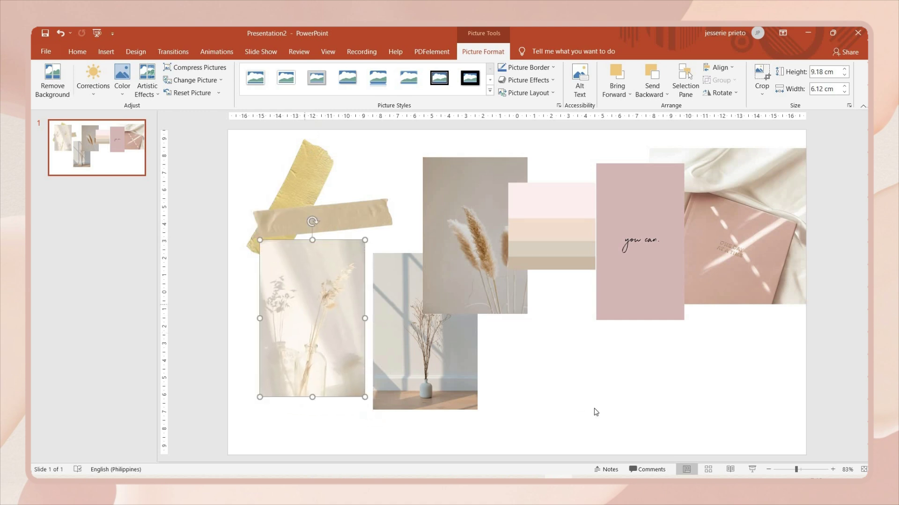
left_click(596, 412)
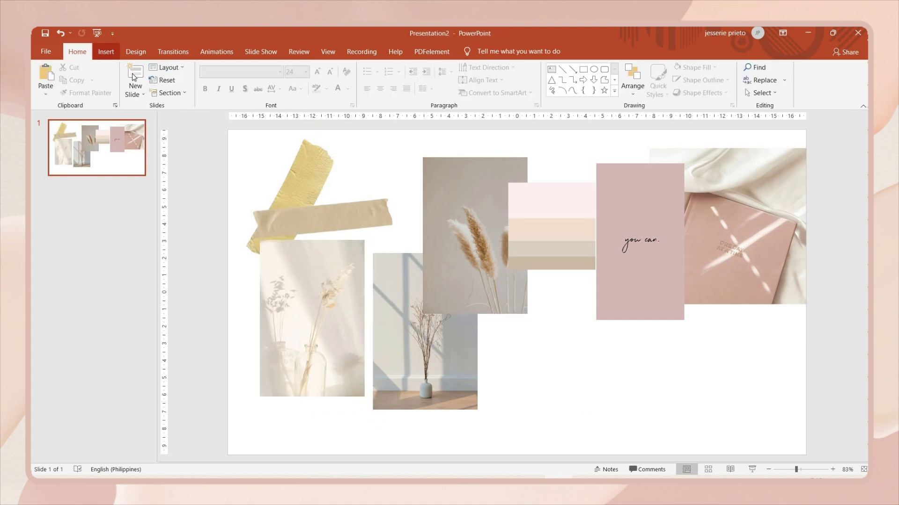
Step: Add a new slide after the slide holding the collected images
left_click(137, 189)
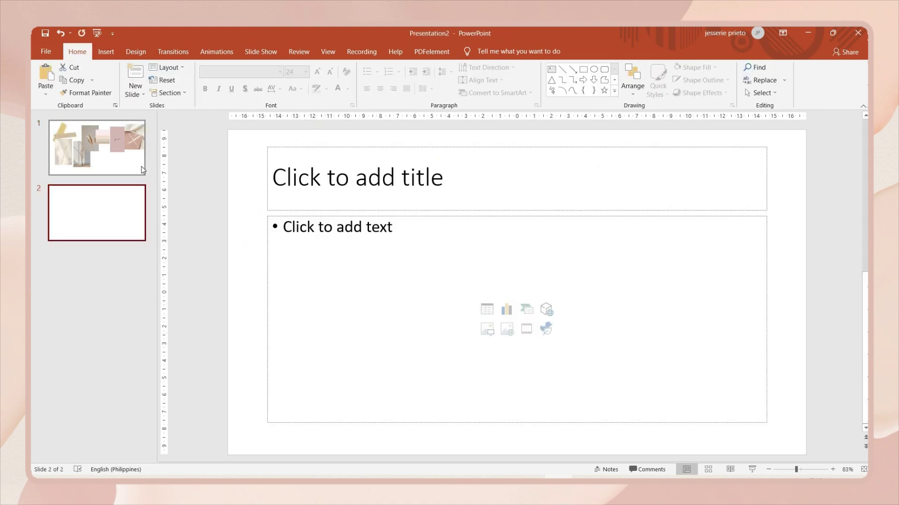
Step: Copy the color palette picture from slide 1 and delete the title and text placeholders on slide 2
left_click(139, 168)
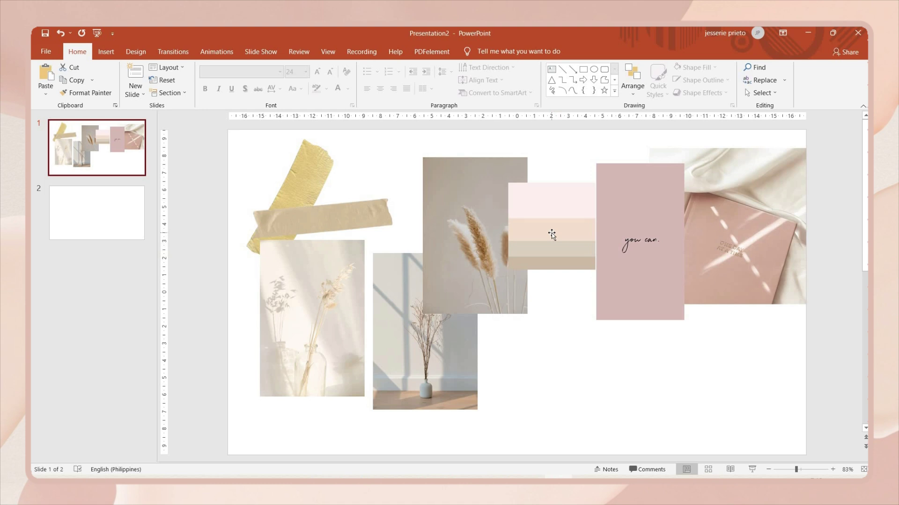
left_click(552, 235)
left_click(77, 212)
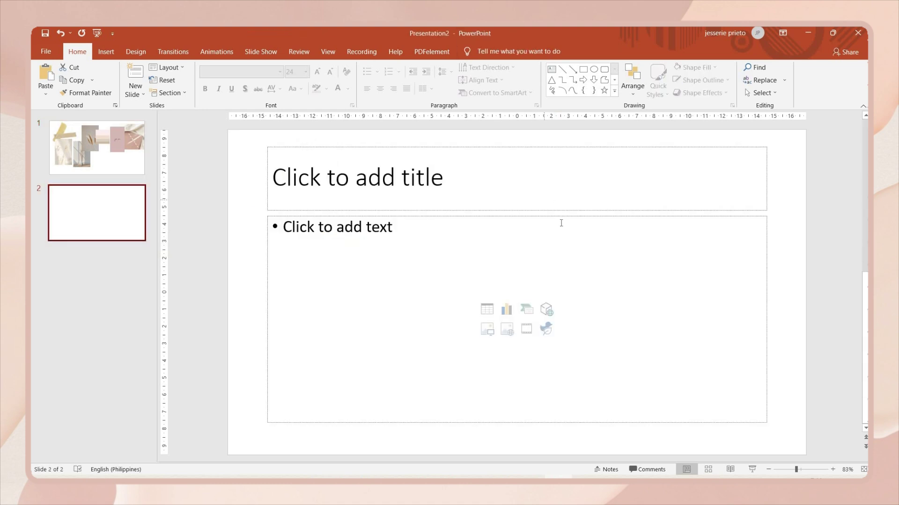
left_click(567, 216)
left_click(571, 210, "shift")
key("Delete")
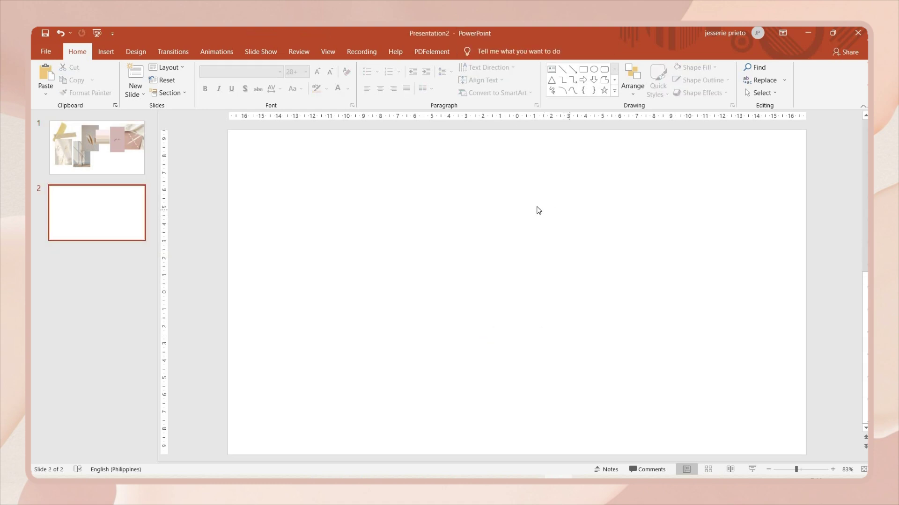
Step: Paste the palette picture onto slide 2, enlarge it and centre it on the slide
key("ctrl+v")
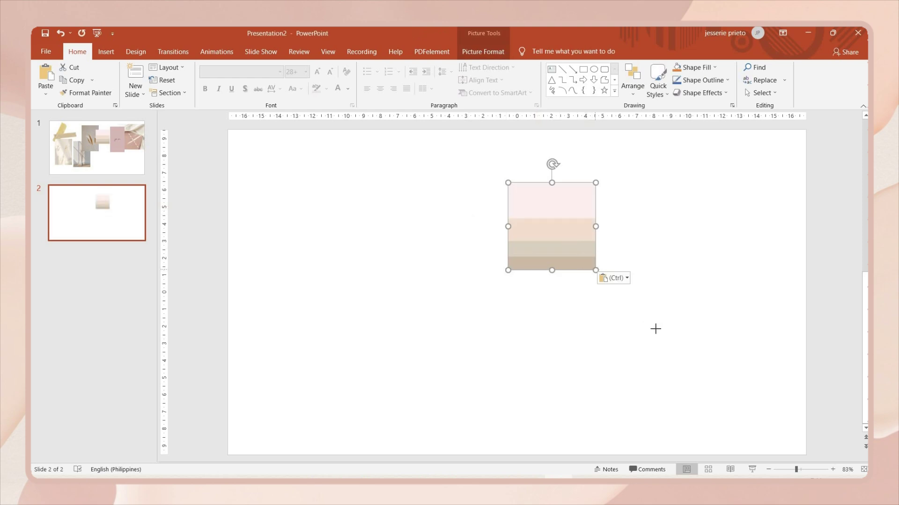
left_click_drag(655, 329, 718, 392)
left_click_drag(662, 288, 566, 279)
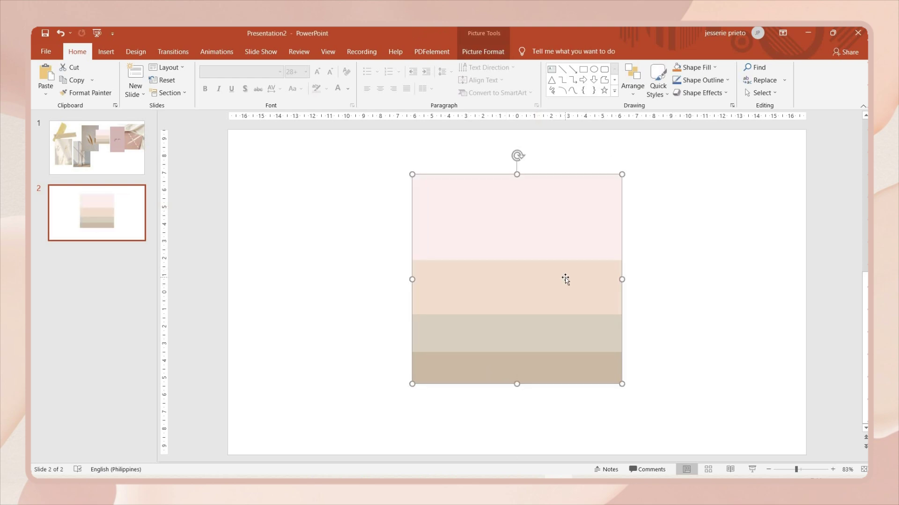
Step: Fill slide 2's background with the palette's light pink, sampled with the Eyedropper
left_click(690, 220)
right_click(690, 219)
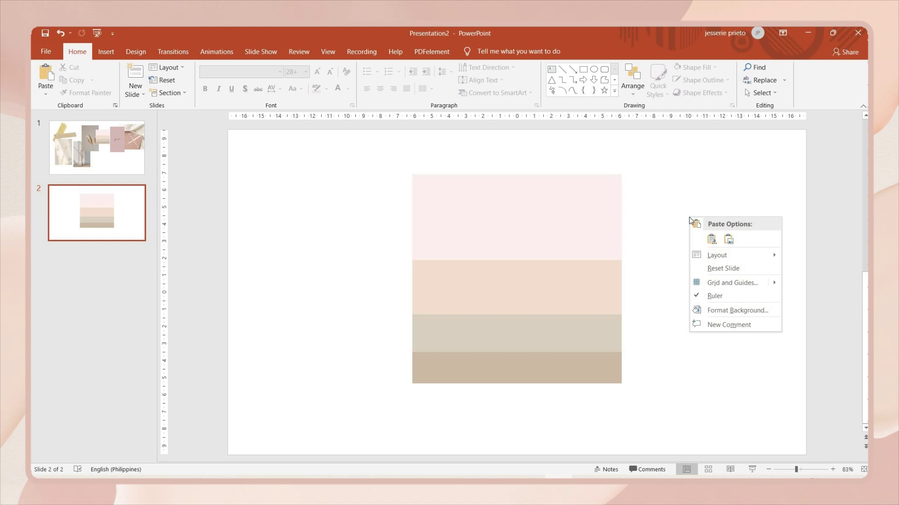
left_click(733, 312)
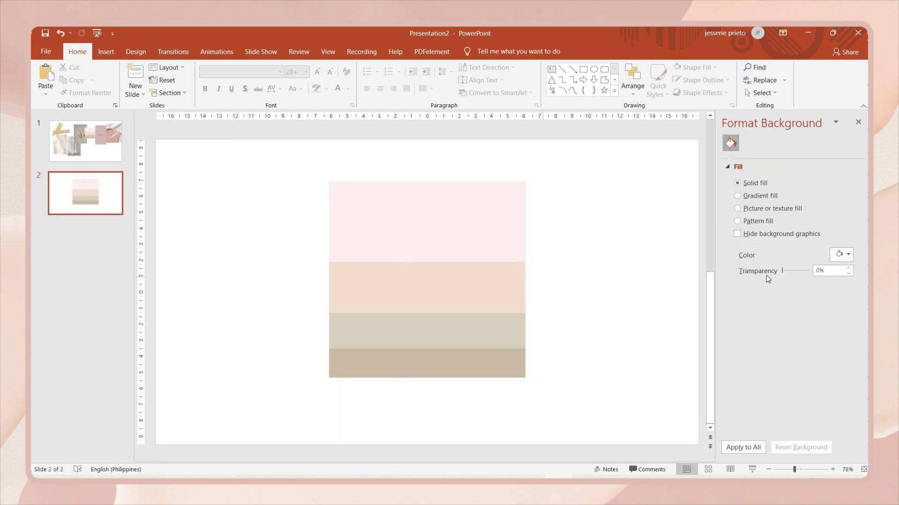
left_click(848, 254)
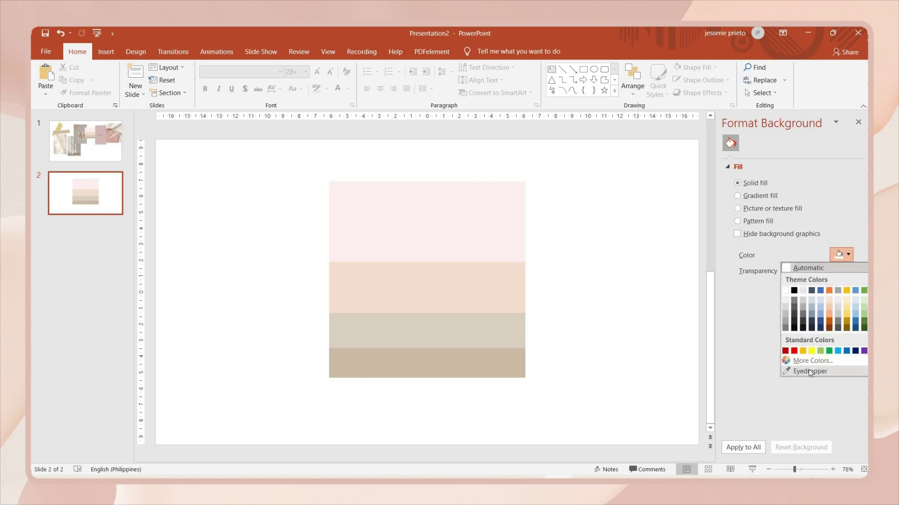
left_click(455, 243)
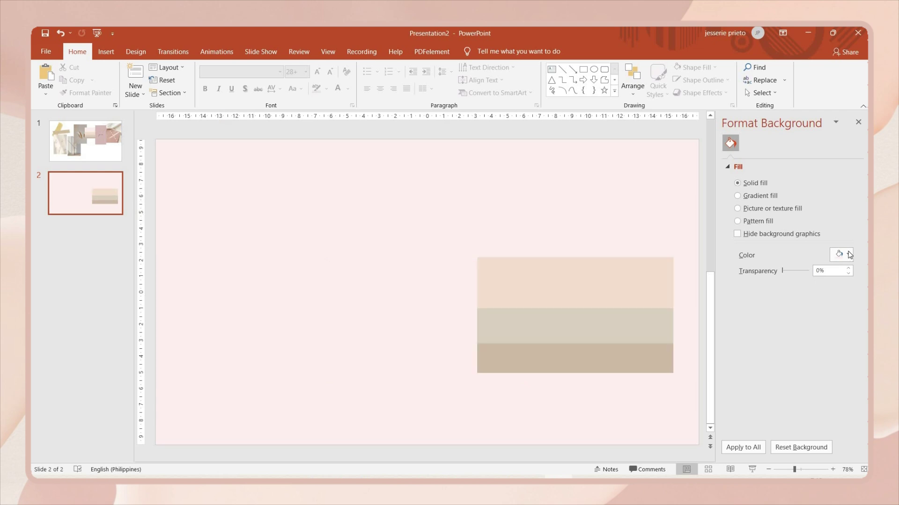
Step: Change the solid background of slide 2 to a slightly lighter custom shade of pink
left_click(848, 254)
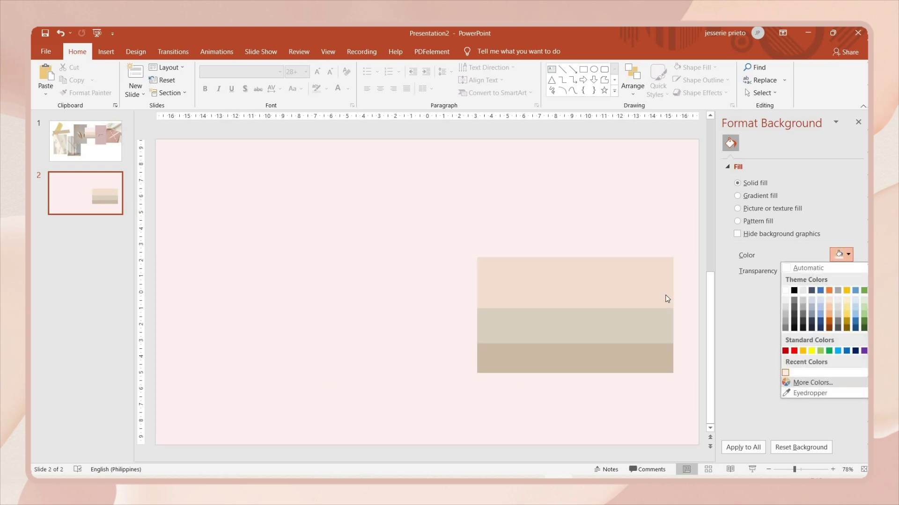
left_click(812, 382)
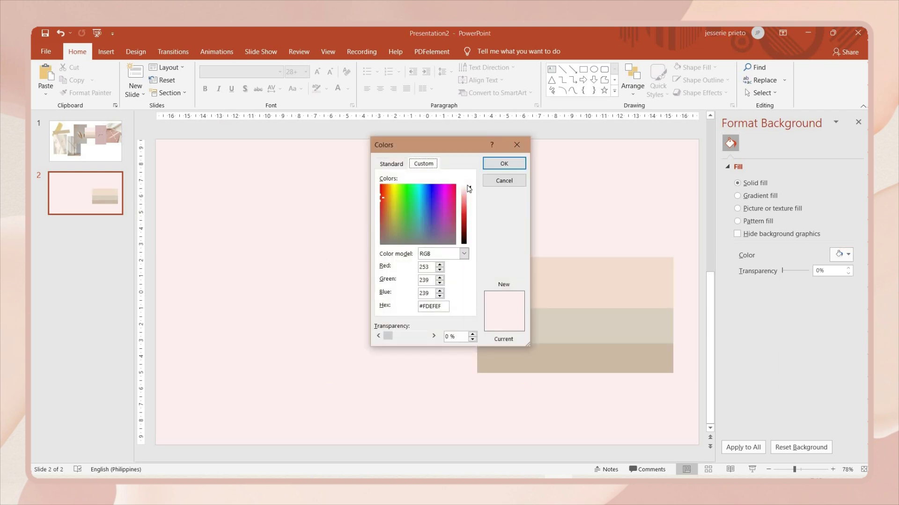
left_click(507, 166)
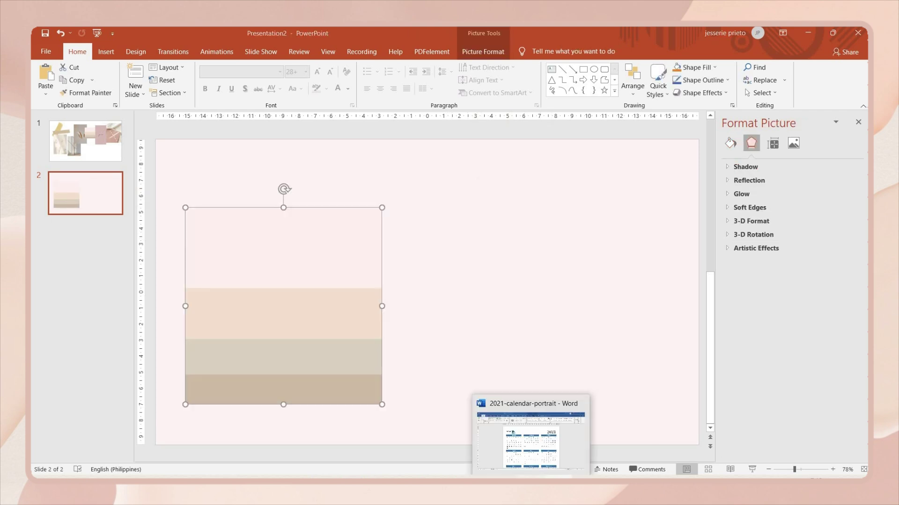
Step: Switch to the 2021-calendar-portrait Word document and copy September's weekday and date cells
left_click(530, 478)
scroll(560, 341, "down", 3)
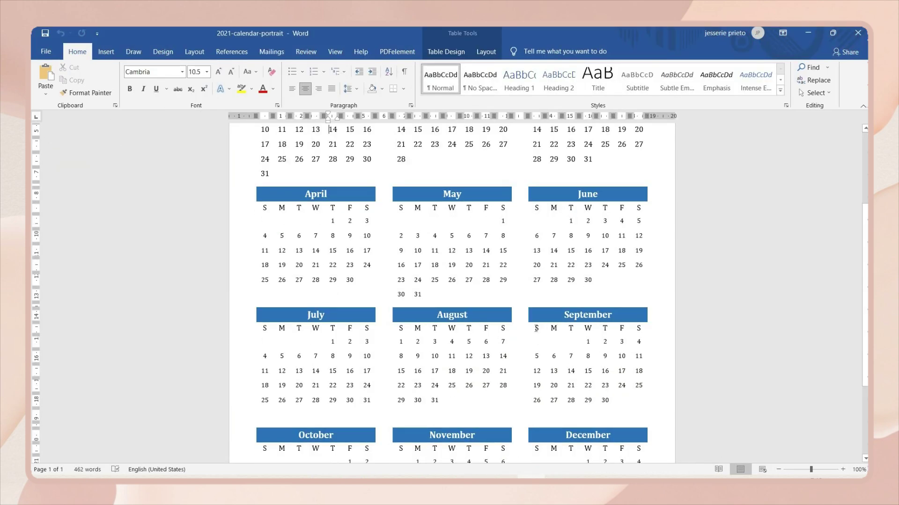
left_click_drag(610, 369, 639, 402)
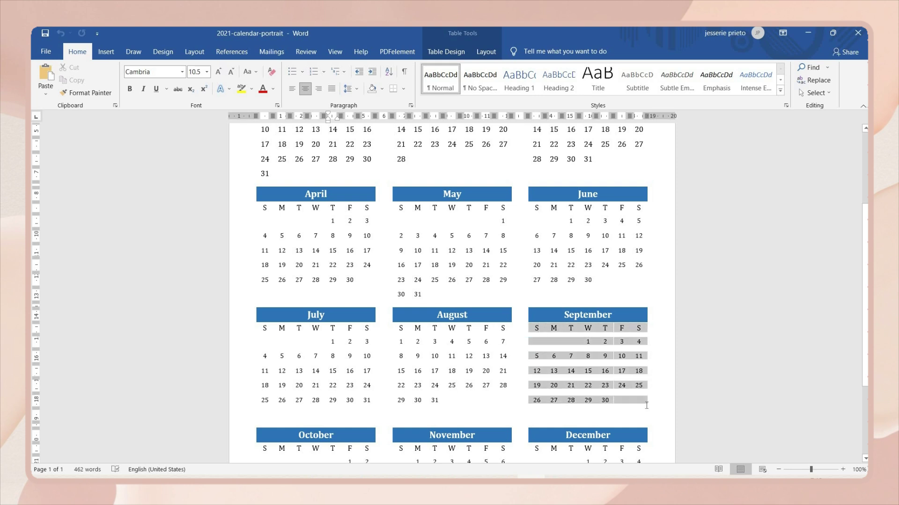
right_click(609, 367)
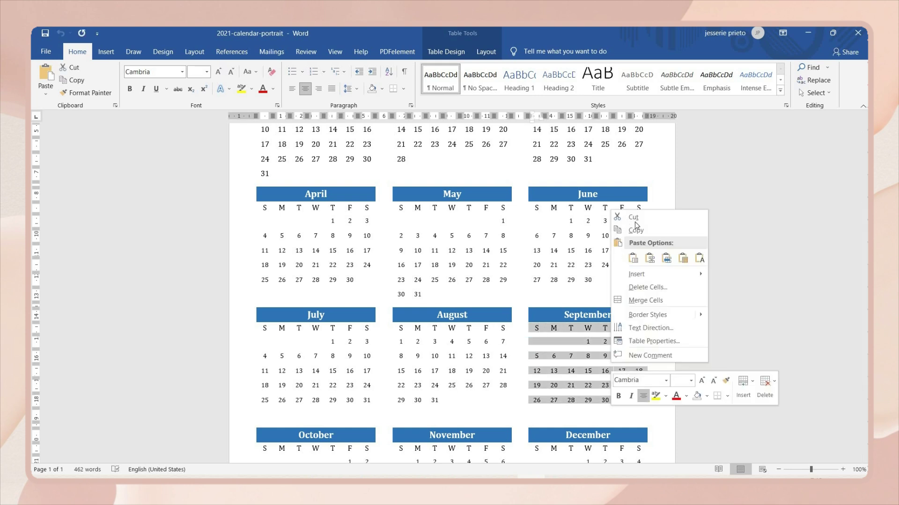
left_click(639, 233)
Step: Return to PowerPoint, paste the September cells onto slide 2 and keep their source formatting
key("alt+Tab")
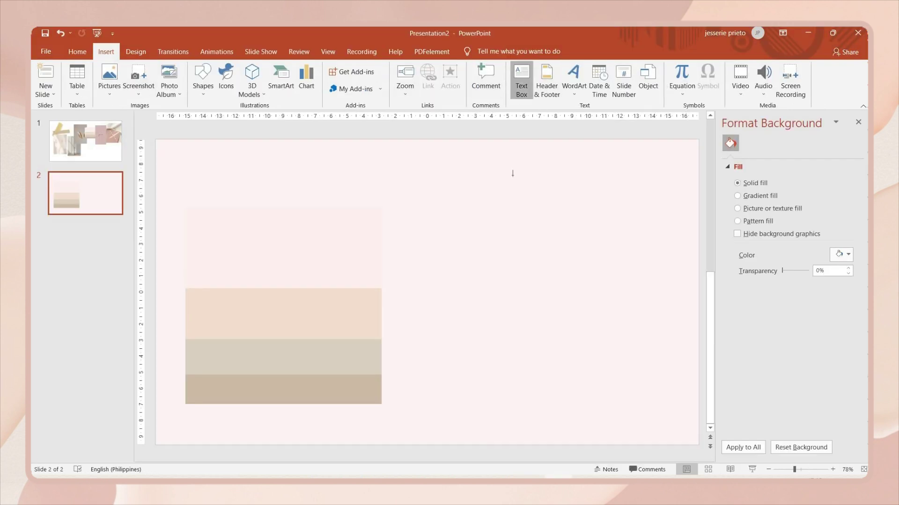
left_click_drag(497, 184, 664, 317)
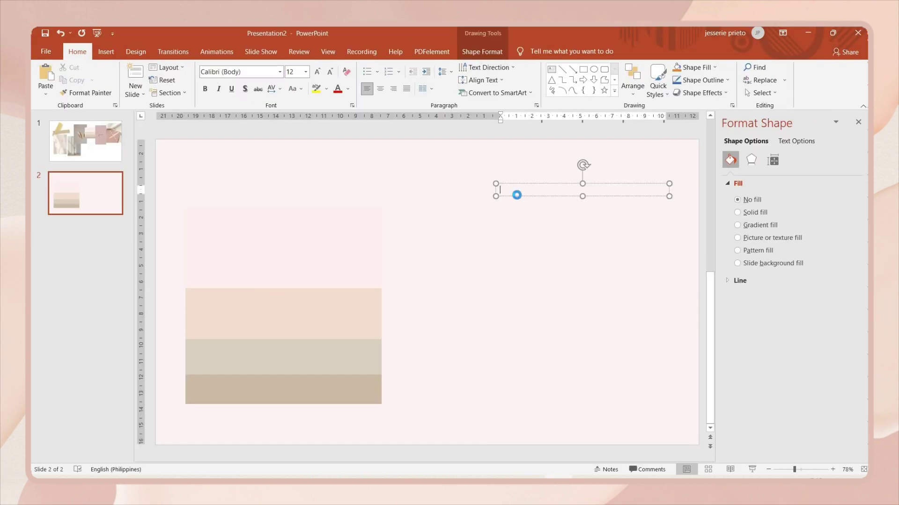
key("ctrl+v")
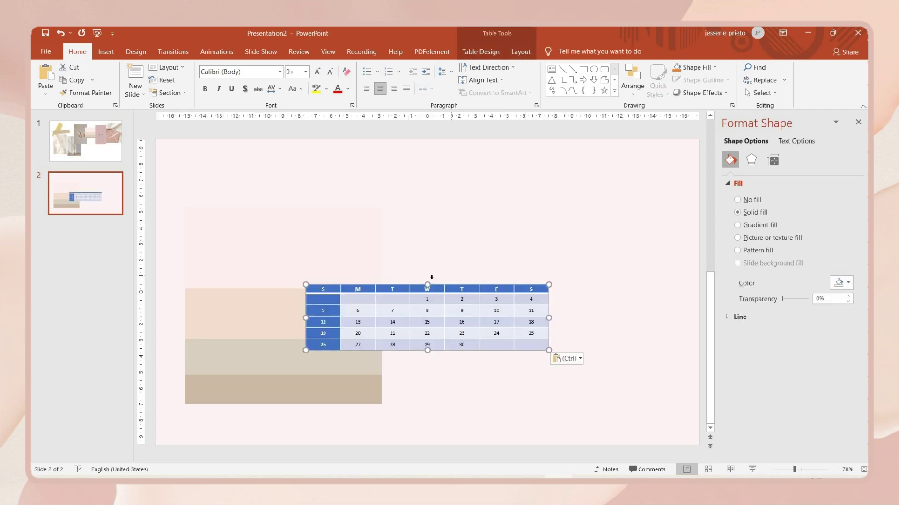
left_click(565, 360)
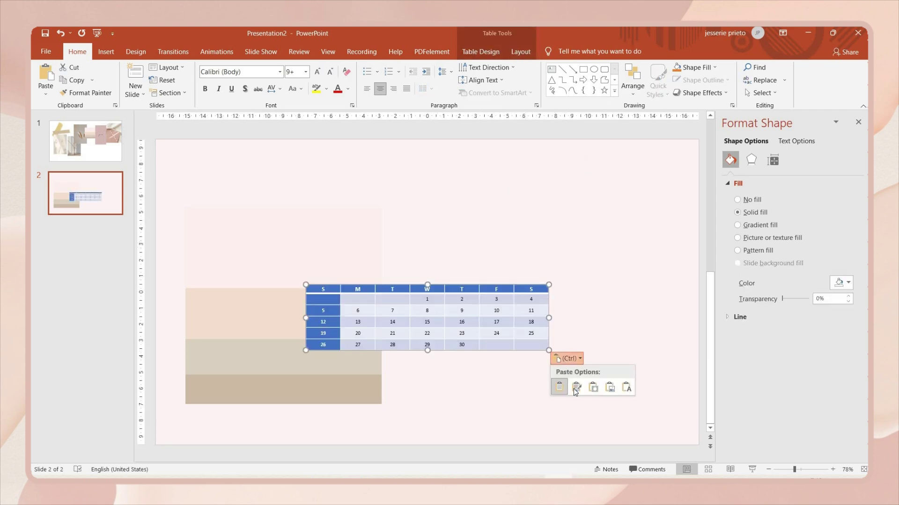
left_click(575, 390)
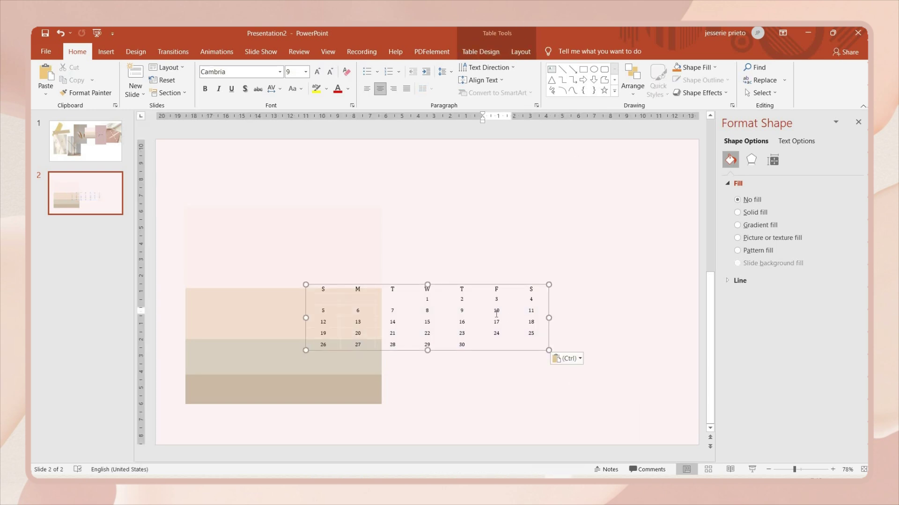
Step: Set the September table's font to Cambria and enlarge its date numbers to 12 points
left_click(280, 72)
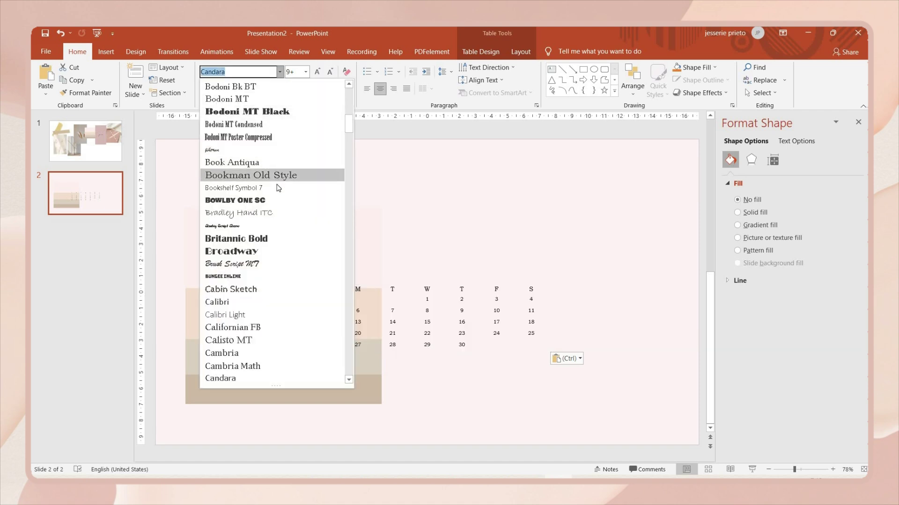
scroll(287, 293, "down", 6)
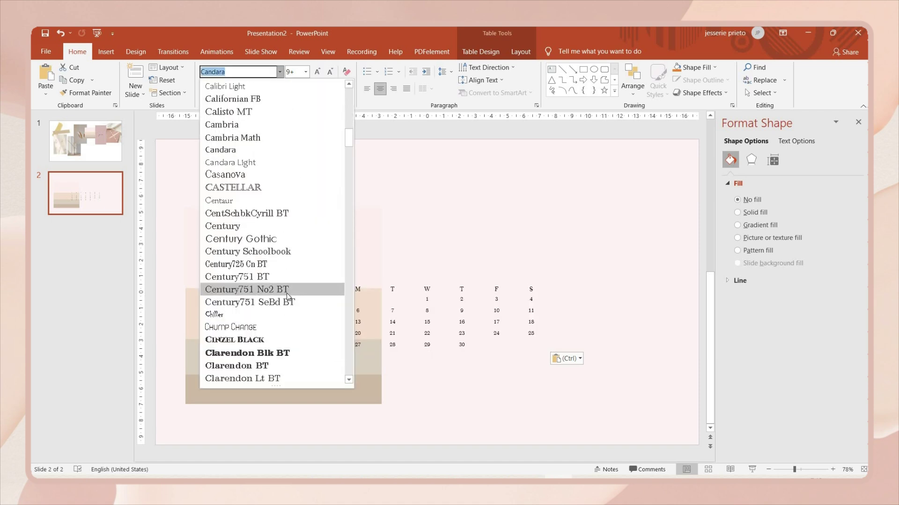
left_click(229, 125)
left_click(316, 72)
left_click(317, 71)
left_click(317, 72)
left_click(317, 72)
left_click(316, 72)
left_click(316, 72)
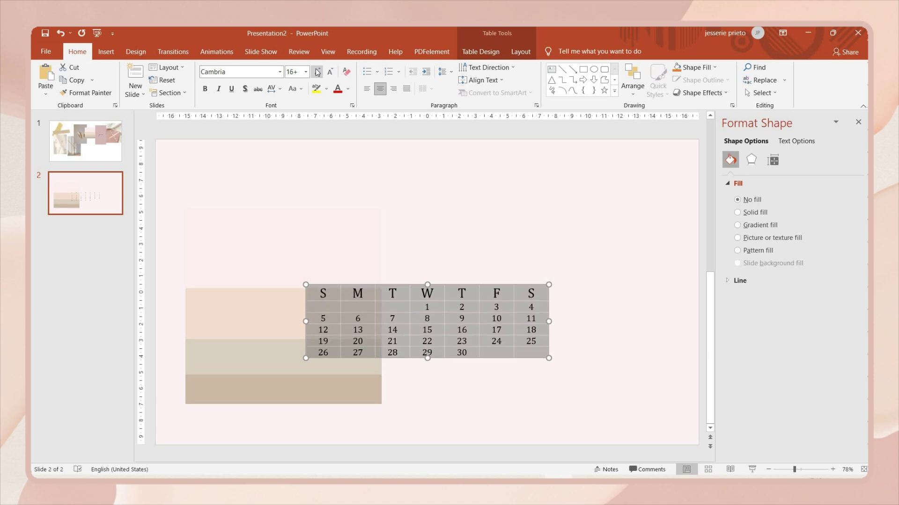
left_click(329, 72)
left_click(329, 73)
Step: Make the September table narrower and taller, and place it in the slide's upper-right area
left_click_drag(548, 320, 484, 319)
left_click_drag(394, 353, 395, 390)
left_click_drag(482, 317, 670, 198)
left_click(609, 174)
left_click_drag(609, 168, 608, 192)
left_click(538, 152)
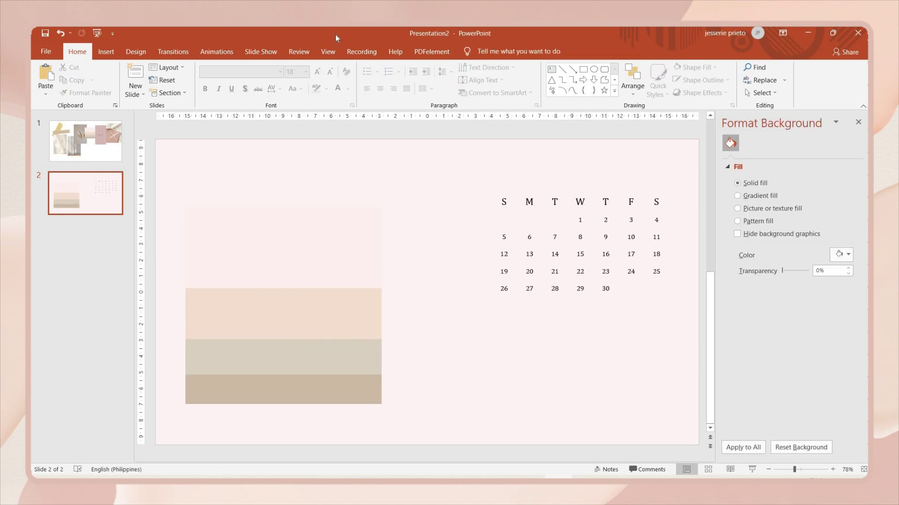
Step: Add a text box reading "September" and place it centred above the calendar table
left_click(105, 51)
left_click(521, 75)
left_click_drag(288, 162, 421, 216)
type("September")
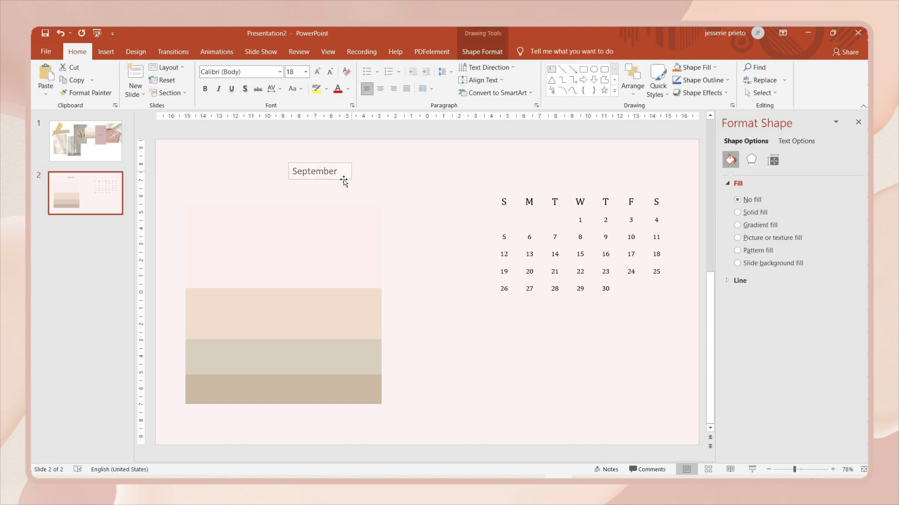
left_click_drag(341, 180, 523, 166)
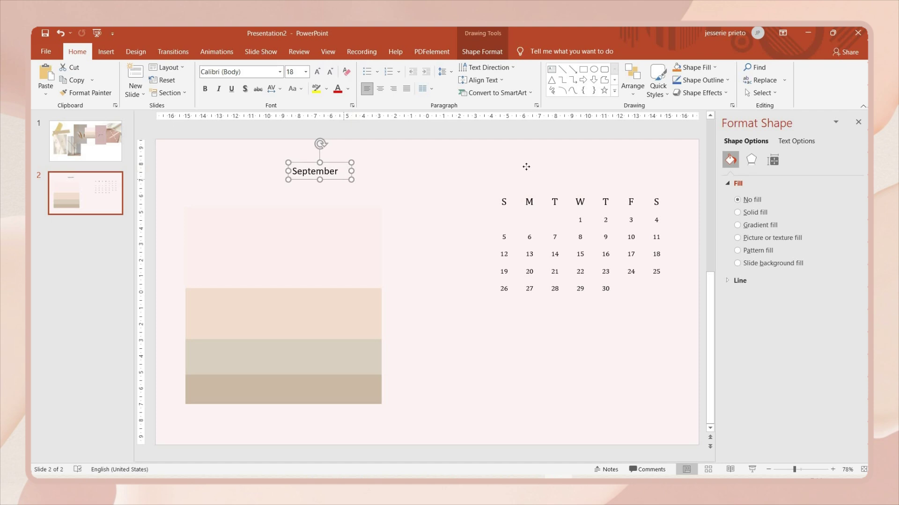
left_click(701, 335)
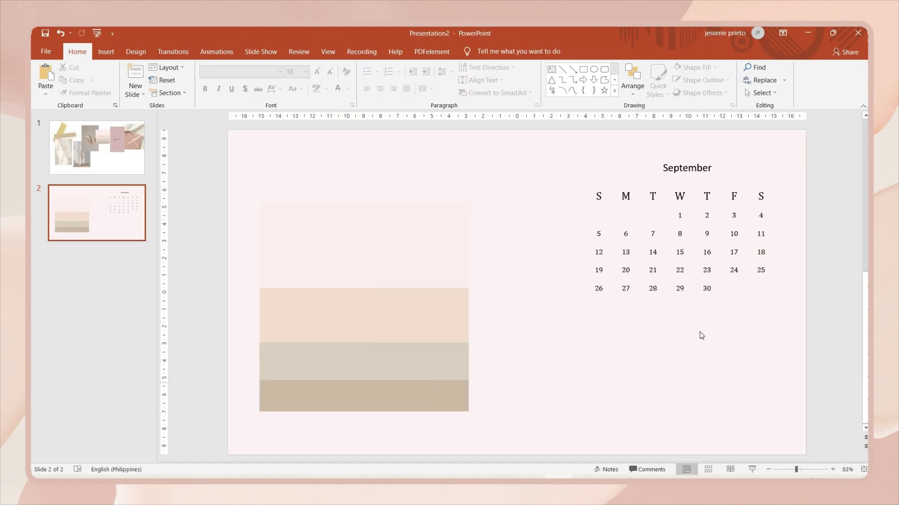
Step: Copy the pink notebook picture from slide 1 and place it, slightly reduced, below the calendar on slide 2
left_click(116, 161)
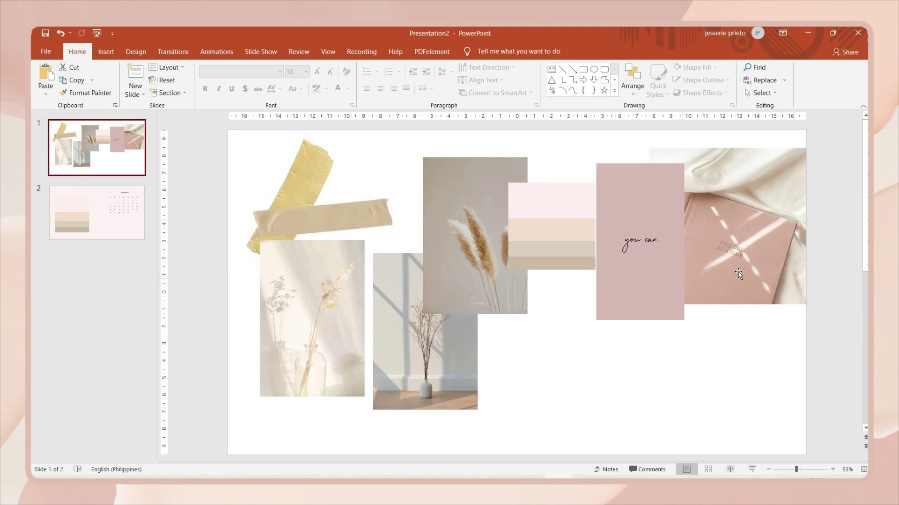
left_click(738, 275)
scroll(739, 280, "down", 3)
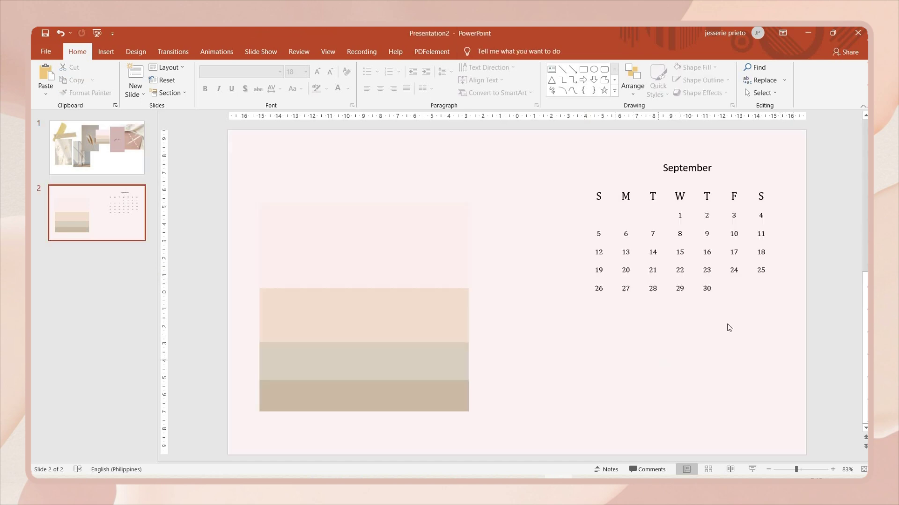
key("ctrl+v")
left_click_drag(726, 227, 684, 374)
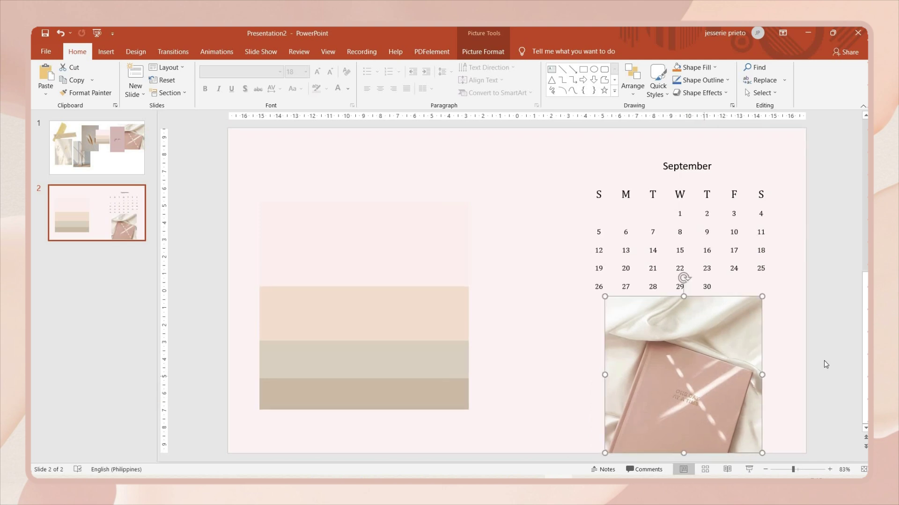
left_click_drag(755, 445, 747, 441)
Step: Shrink the September calendar table slightly and move the palette picture over the slide's upper-left corner
left_click(759, 248)
left_click_drag(774, 243, 764, 243)
left_click_drag(766, 256, 775, 247)
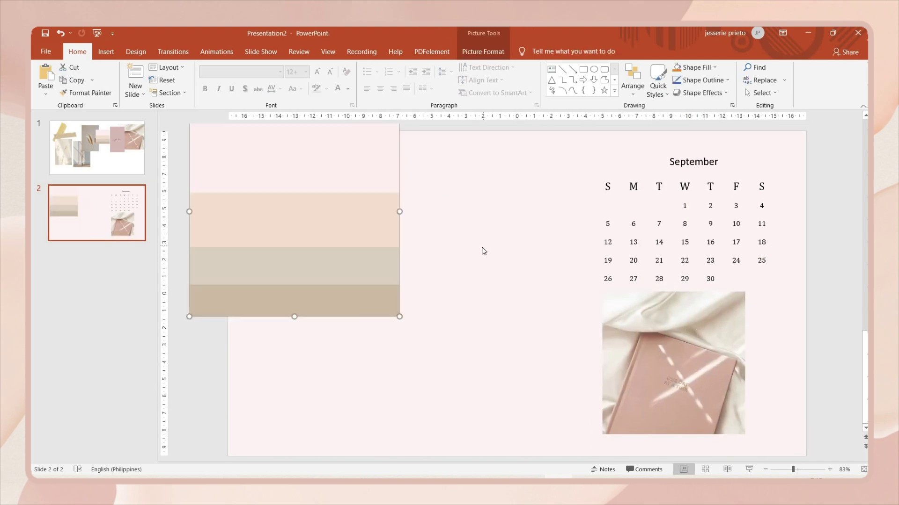
left_click(482, 248)
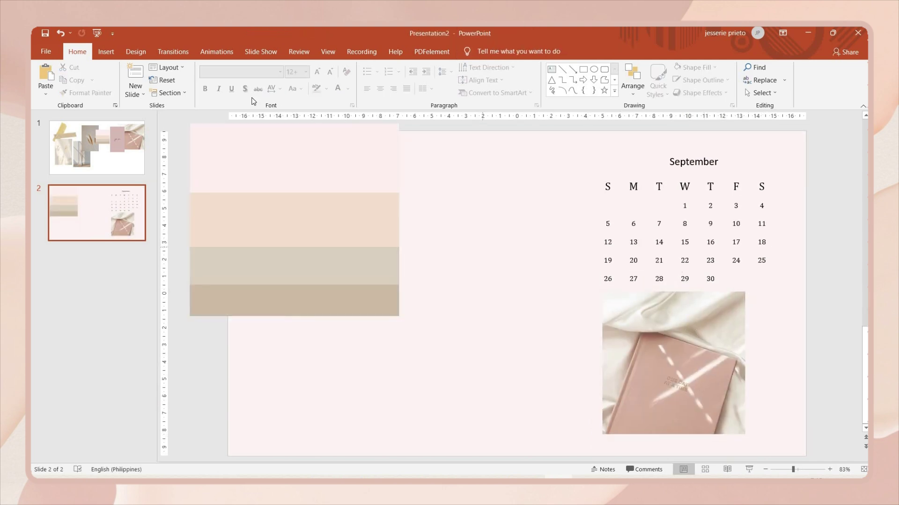
Step: Draw a rounded rectangle about 9.2 cm wide and 10.3 cm high beside the calendar and fill it with the palette's peach
left_click(110, 54)
left_click(203, 77)
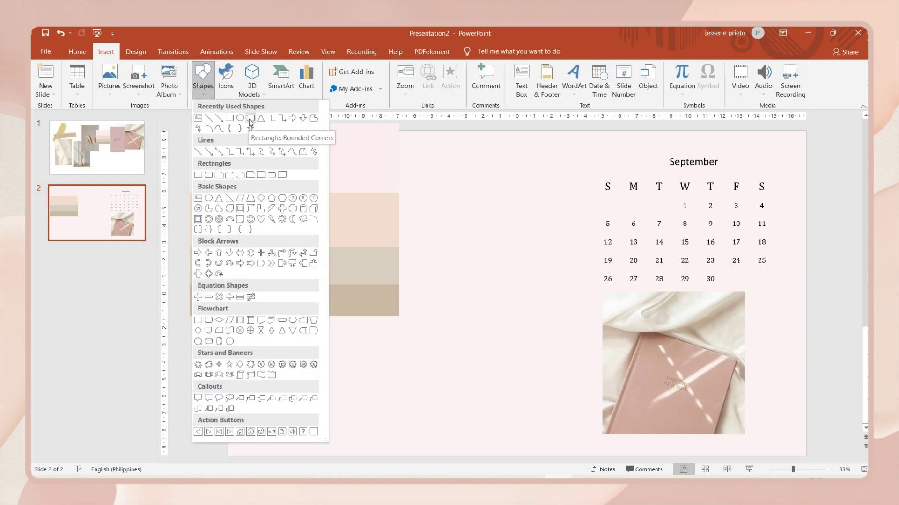
left_click(251, 119)
left_click_drag(438, 166, 581, 328)
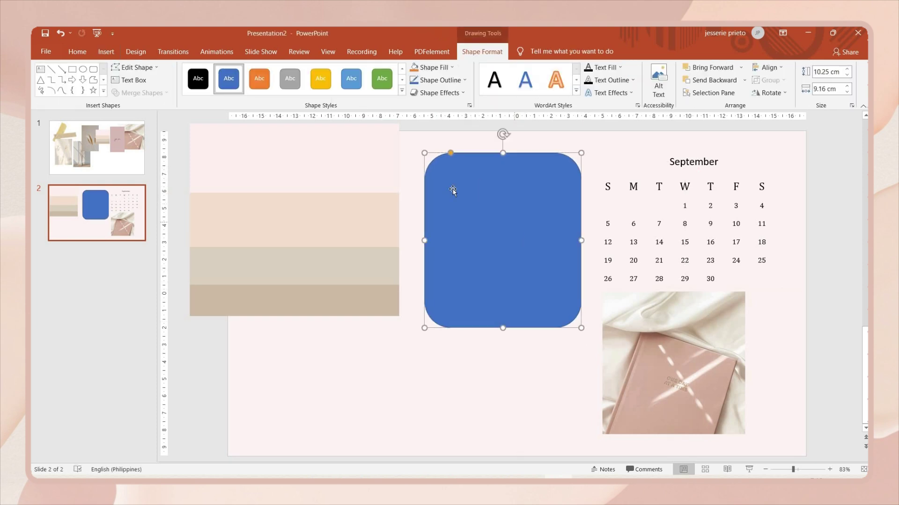
left_click(443, 70)
left_click(453, 213)
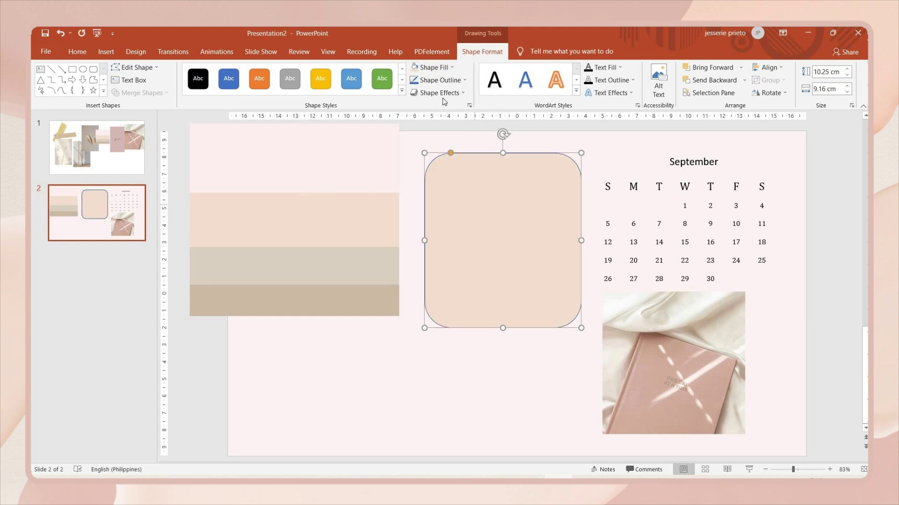
Step: Remove the outline of the peach rounded rectangle beside the calendar
left_click(443, 82)
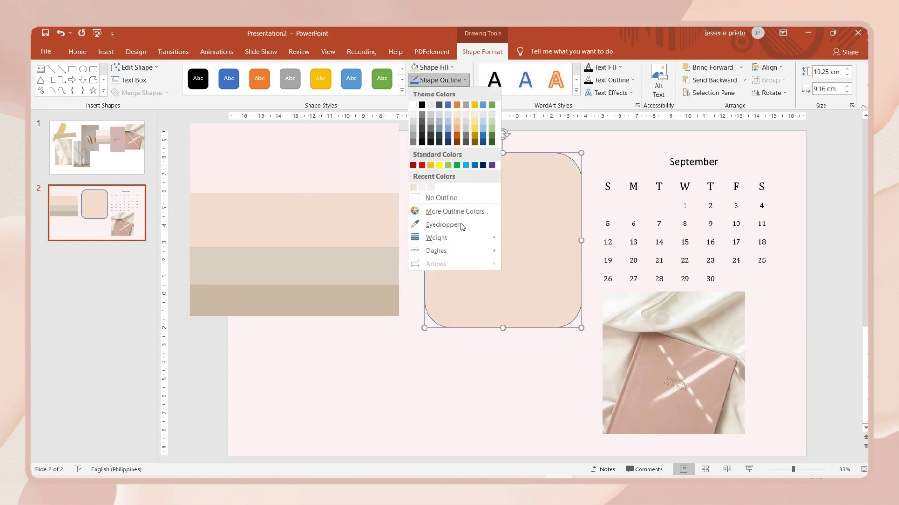
left_click(457, 198)
left_click(518, 357)
left_click(518, 327)
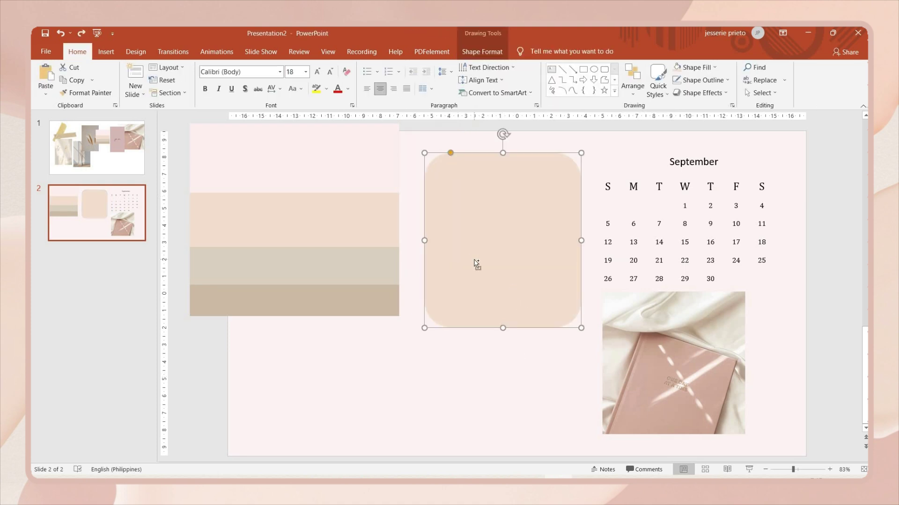
Step: Duplicate the peach rounded rectangle, arrange the copies below and beside the original, and move the palette picture off the slide beyond the calendar
key("ctrl+v")
left_click_drag(475, 259, 337, 363)
left_click(506, 326)
left_click(504, 353)
left_click(399, 349)
left_click(503, 363)
key("ctrl+c")
key("ctrl+v")
left_click(432, 383, "shift")
left_click_drag(403, 382, 412, 383)
left_click(412, 321)
left_click_drag(365, 291, 848, 361)
Step: Complete the four-box layout by arranging a left column of two rounded rectangles, with a short box above a taller one
left_click(490, 259)
key("ctrl+c")
key("ctrl+v")
left_click_drag(517, 248, 338, 237)
left_click(393, 239, "shift")
mouse_move(393, 239)
left_mouse_down()
mouse_move(357, 247)
mouse_move(389, 253)
left_mouse_up()
left_click(305, 156)
left_click_drag(303, 153, 329, 249)
left_click(336, 233)
left_click(316, 335)
left_click_drag(303, 331, 306, 302)
left_click(392, 266)
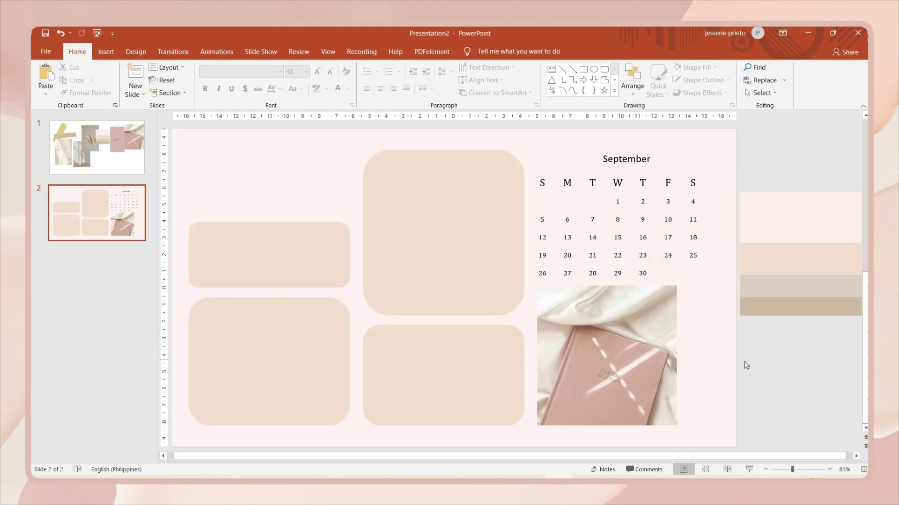
Step: Set the calendar table's font to Futura Bk BT, reduce its text size and shrink the table slightly
left_click(619, 221)
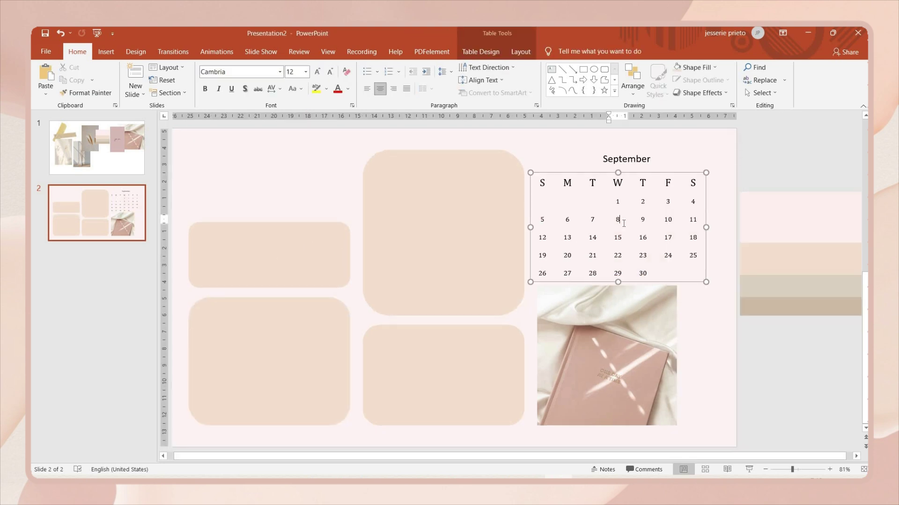
left_click(620, 286)
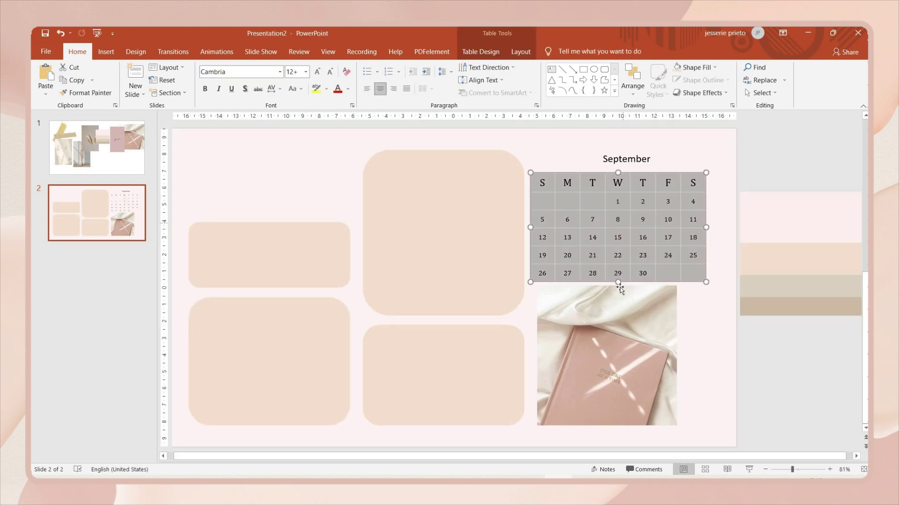
left_click(280, 71)
scroll(243, 262, "down", 15)
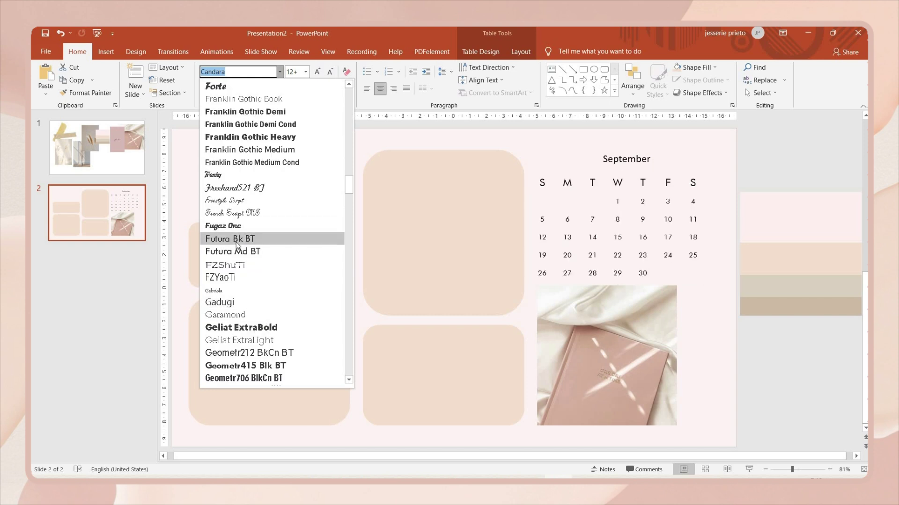
key("Return")
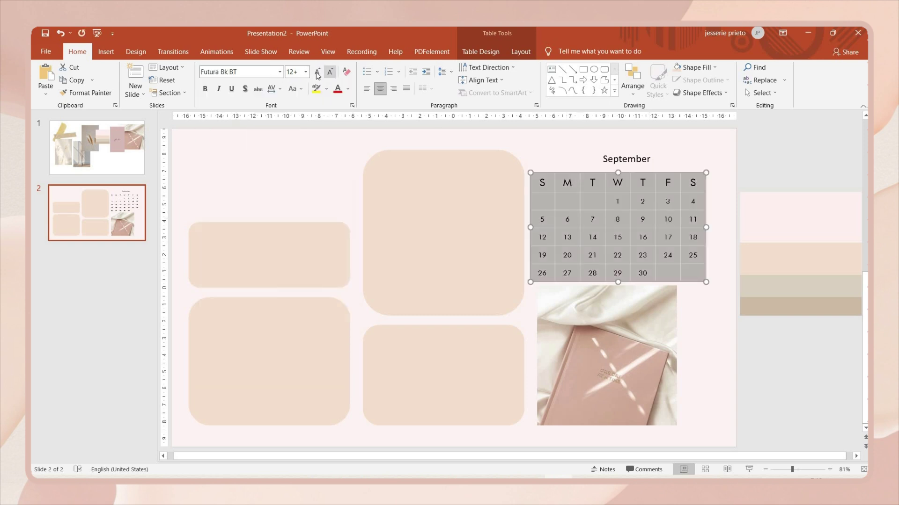
left_click(330, 73)
left_click(706, 261)
left_click_drag(705, 261, 711, 256)
Step: Change the September title's font to News706 BT and enlarge it to 24 pt
left_click(628, 159)
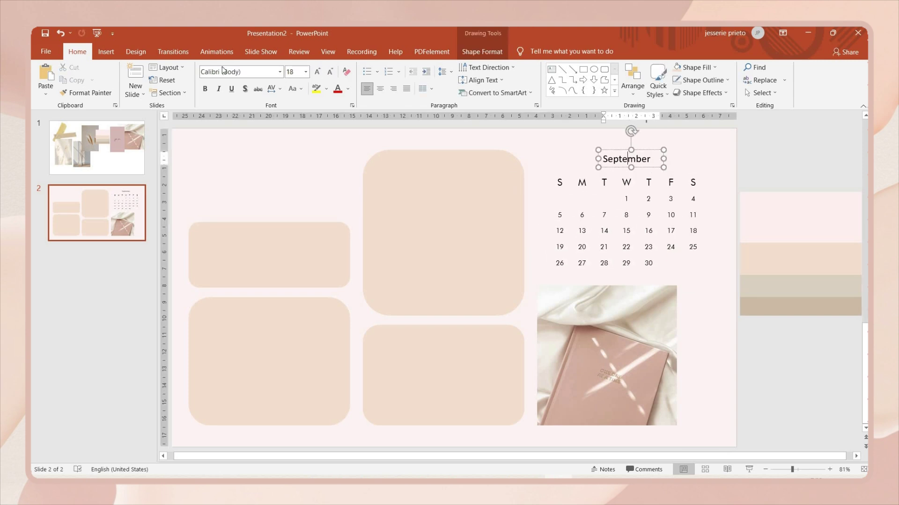
key("ctrl+a")
left_click(281, 72)
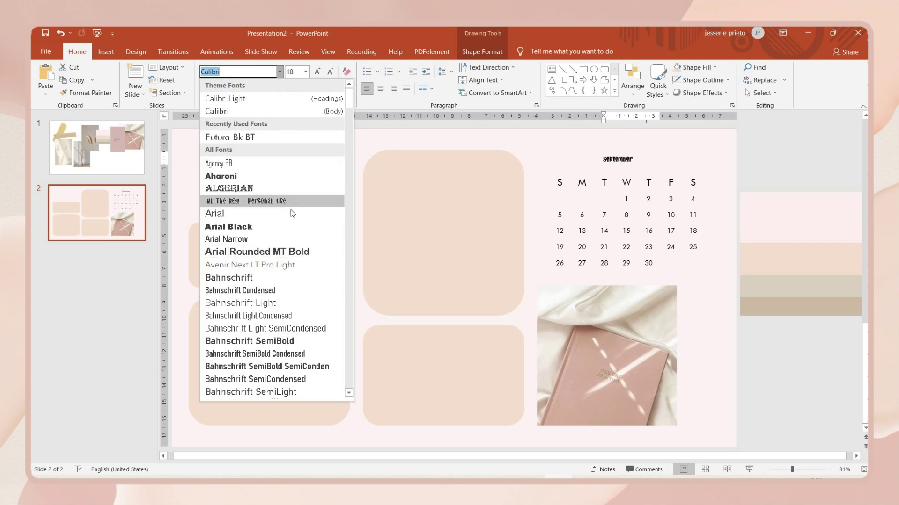
scroll(253, 206, "down", 20)
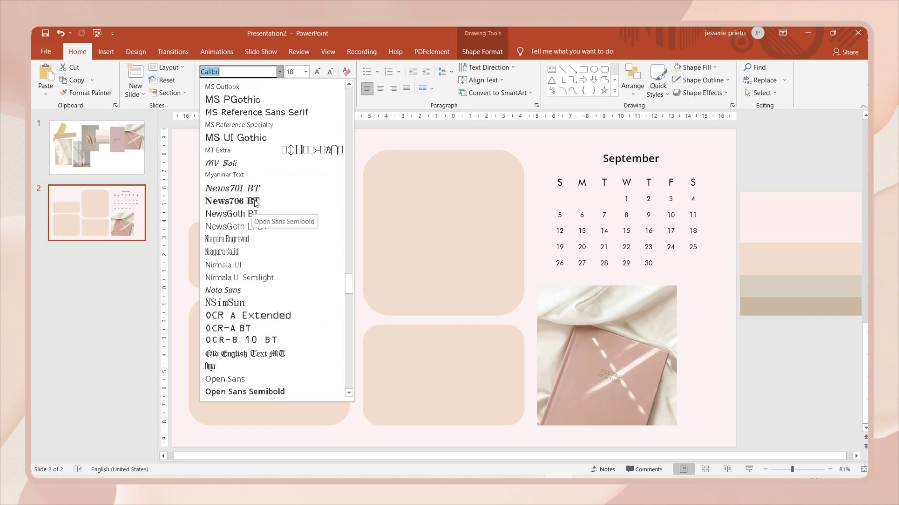
left_click(255, 200)
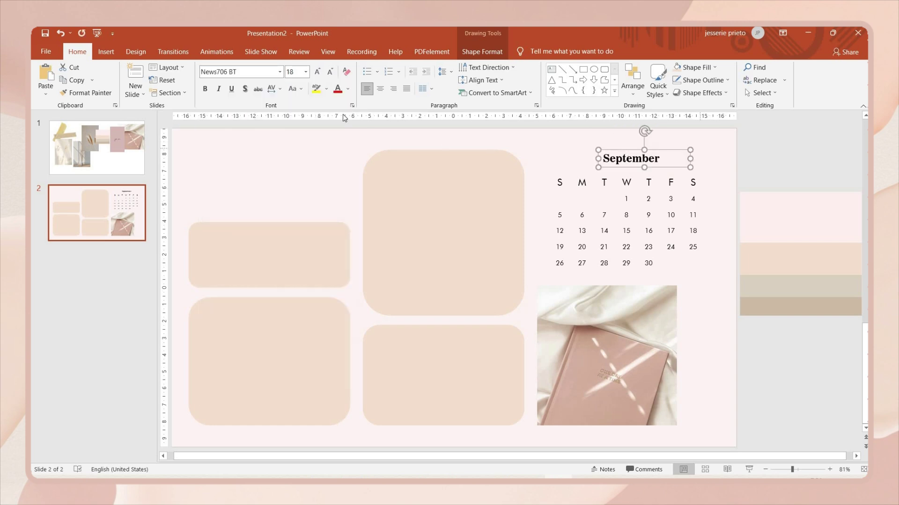
left_click(318, 72)
left_click(318, 73)
Step: Recolour the September title from the palette's darkest tan to the deeper custom shade #B59A7D
left_click(650, 157)
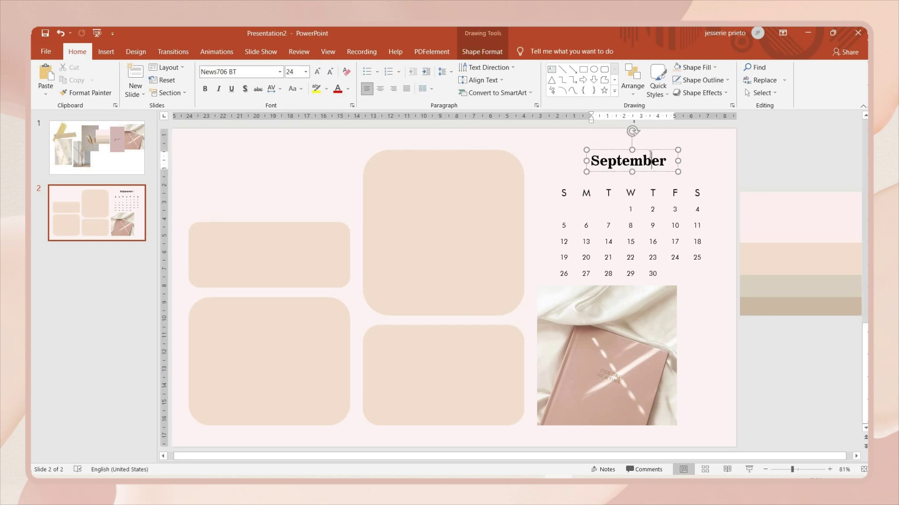
key("ctrl+a")
left_click(358, 220)
left_click(749, 281)
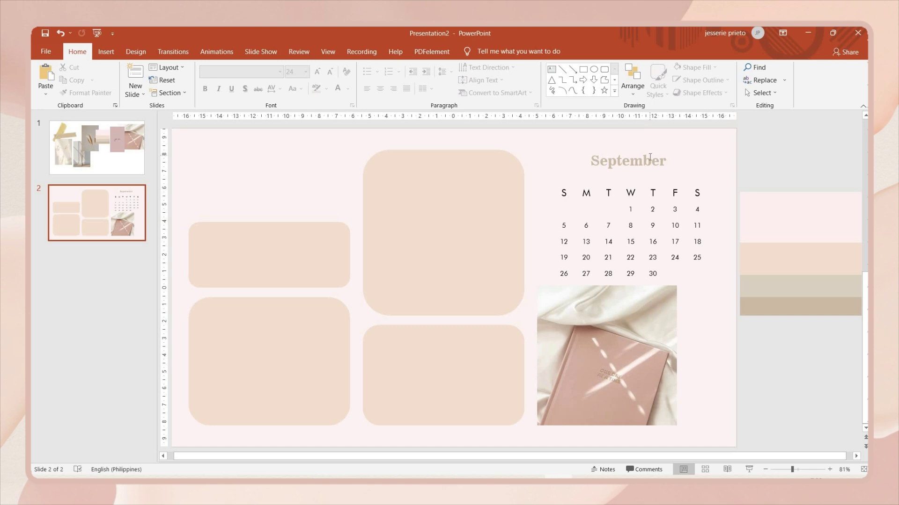
left_click(482, 51)
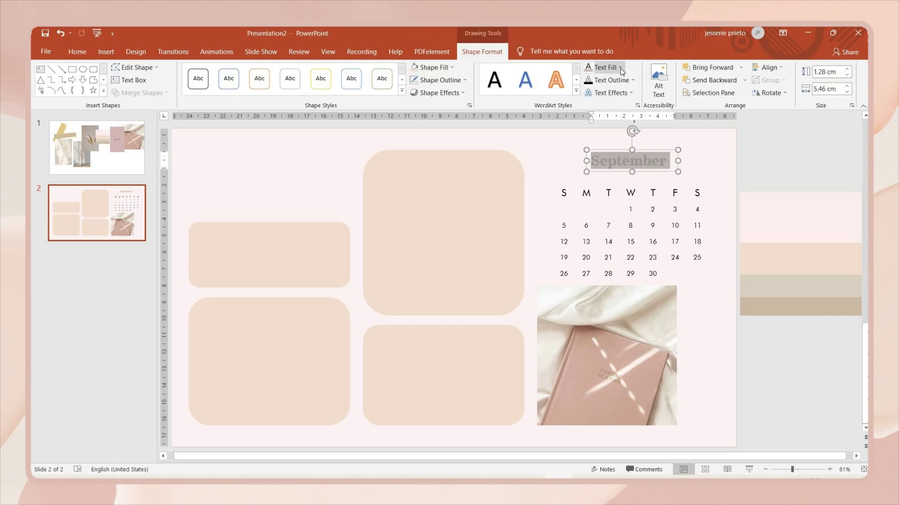
left_click(618, 68)
left_click(625, 198)
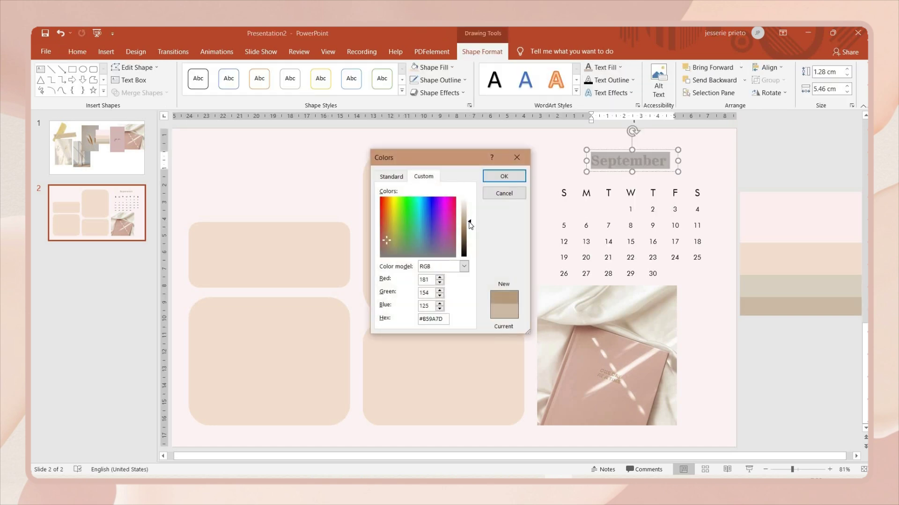
left_click(503, 176)
left_click(529, 148)
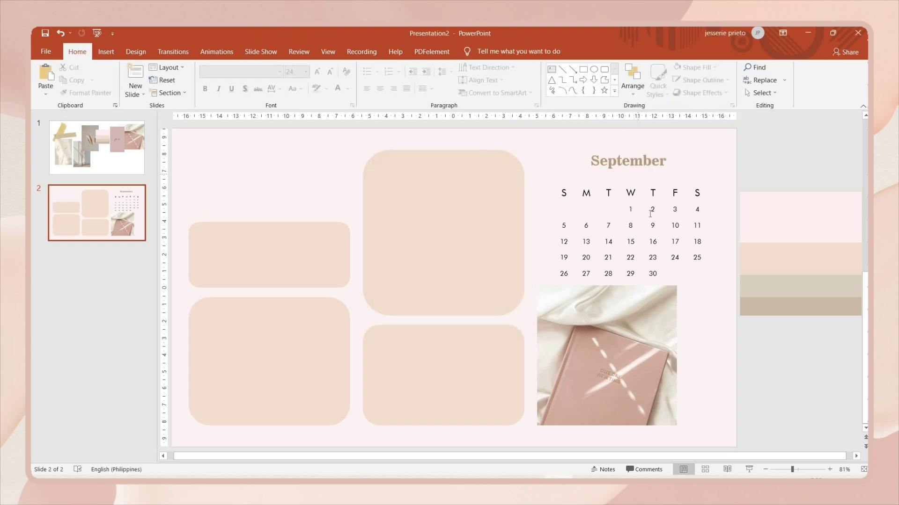
Step: Recolour all of the calendar table's text to a custom dark brown
left_click(640, 202)
key("ctrl+a")
left_click(348, 89)
left_click(374, 209)
left_click(501, 177)
Step: Line up the September title, calendar table and notebook picture in one column
left_click(653, 160)
key("ctrl+a")
left_click(683, 165)
key("Tab")
left_click(693, 234)
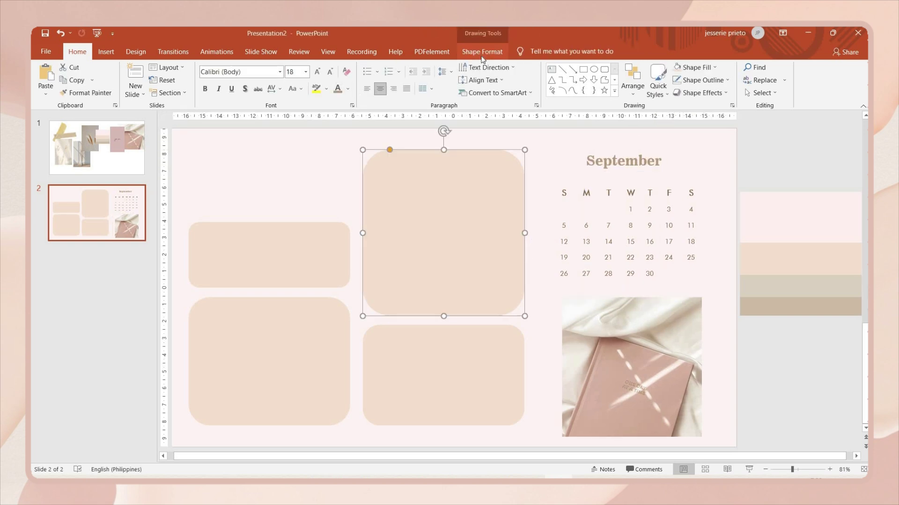
Step: Set the fill transparency of the tall middle rounded rectangle to 45%
left_click(482, 51)
left_click(451, 68)
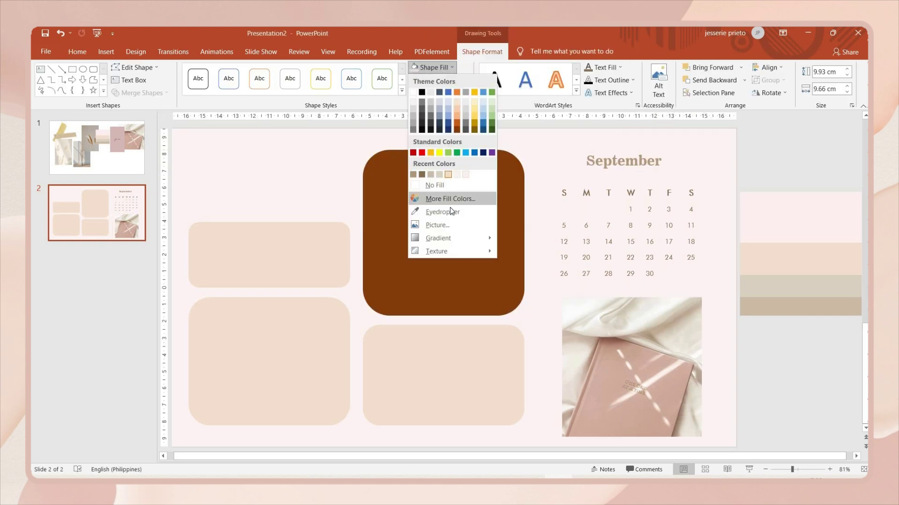
left_click(499, 226)
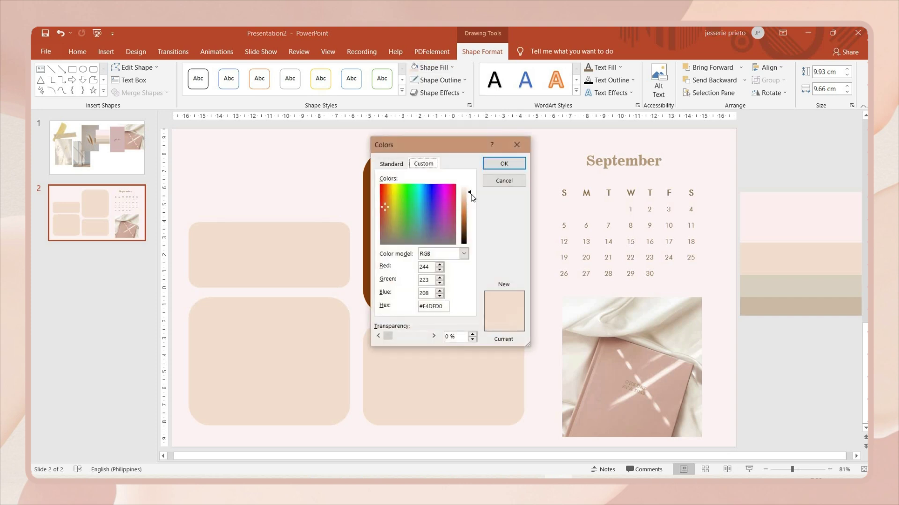
left_click(469, 190)
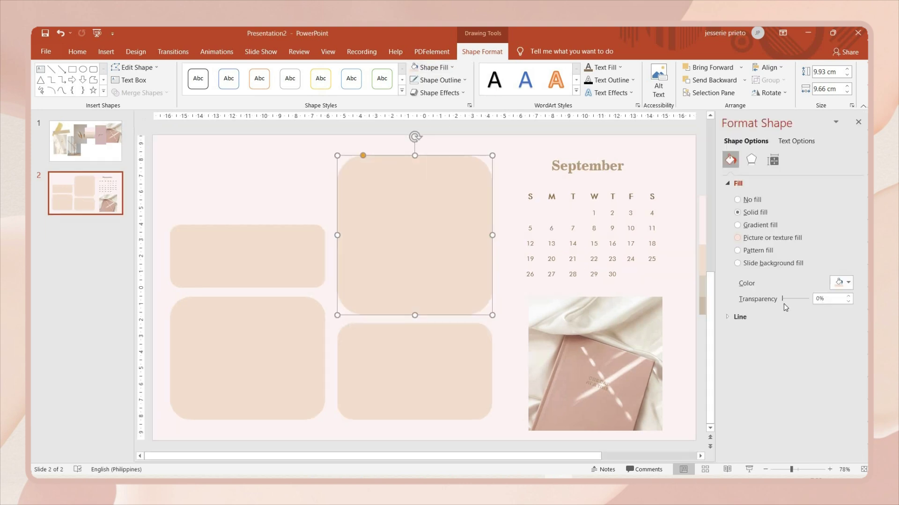
left_click_drag(783, 304, 796, 299)
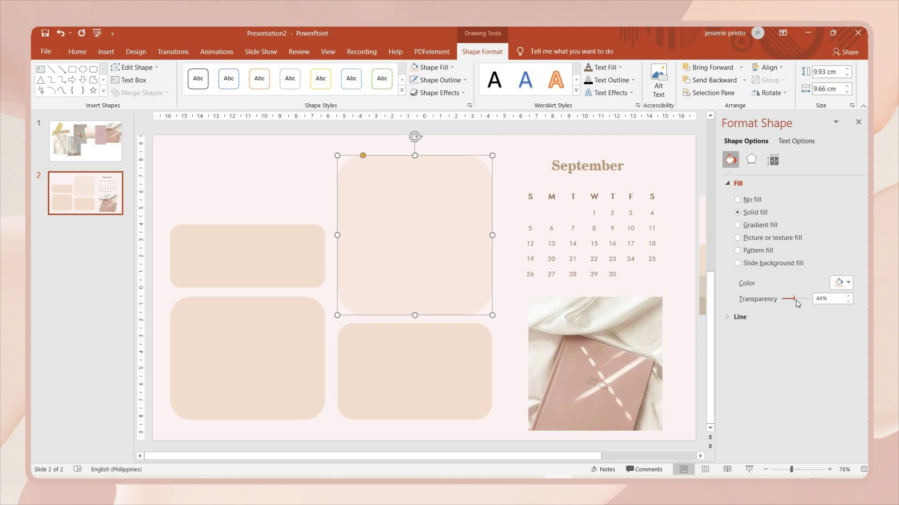
left_click(850, 302)
Step: Set the fill transparency of the other three rounded rectangles to 45%
left_click(325, 212)
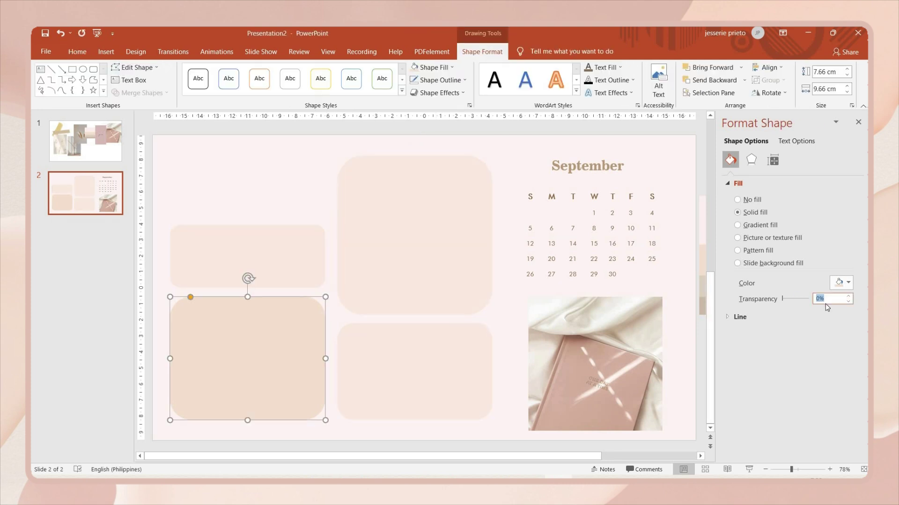
type("45")
key("Return")
key("Escape")
Step: Widen the two middle rounded rectangles slightly and shift them towards the calendar
left_click_drag(156, 150, 686, 435)
mouse_move(631, 398)
left_mouse_down()
mouse_move(643, 397)
mouse_move(631, 398)
left_mouse_up()
left_click(505, 276)
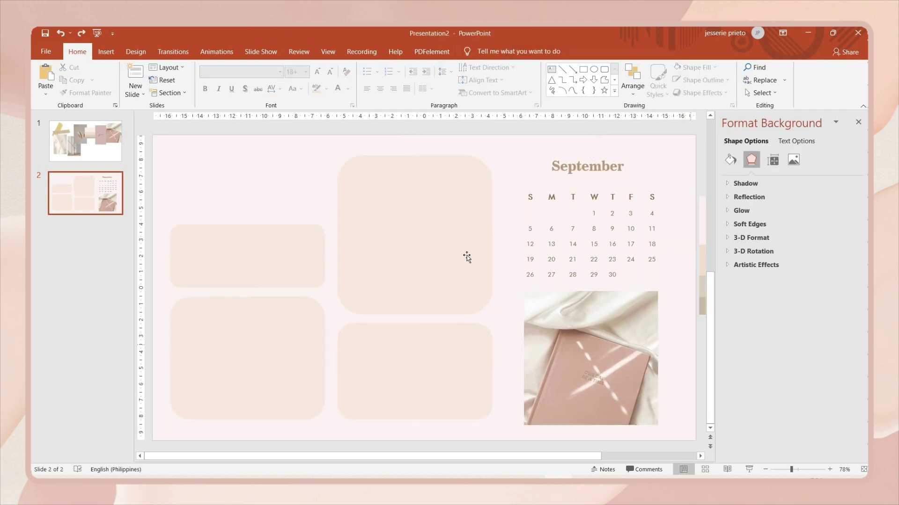
left_click(468, 257)
left_click(468, 337, "shift")
left_click_drag(481, 249, 495, 249)
Step: Shift the September title, calendar table and notebook picture outwards to restore the gap beside the middle boxes
left_click(639, 197)
left_click(616, 317)
left_click_drag(648, 189, 640, 170)
left_click(632, 224, "shift")
left_click(623, 316, "shift")
left_click_drag(623, 316, 629, 316)
Step: Duplicate the September title into the upper part of the tall box at 18 pt and change its text to "Youtube"
left_click(631, 168)
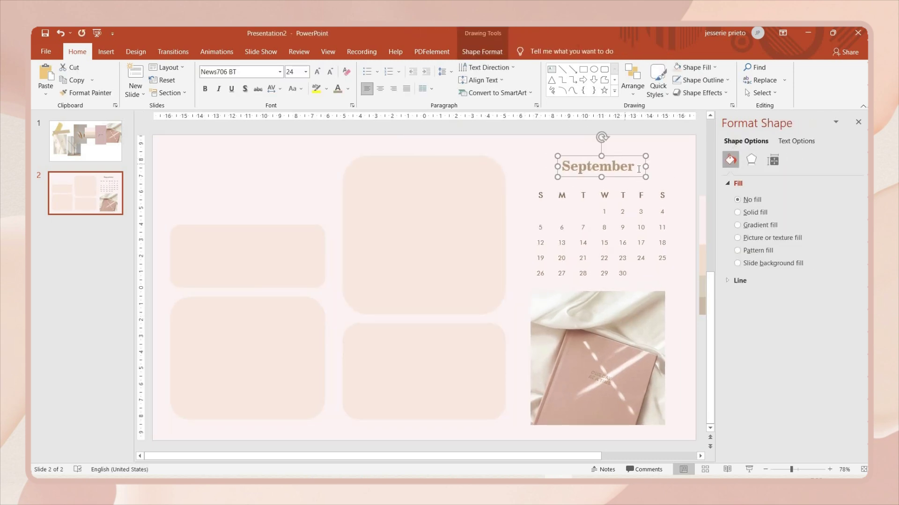
key("ctrl+d")
left_click_drag(473, 174, 440, 171)
double_click(414, 170)
left_click(329, 73)
left_click(330, 73)
left_click(349, 141)
left_click(385, 168)
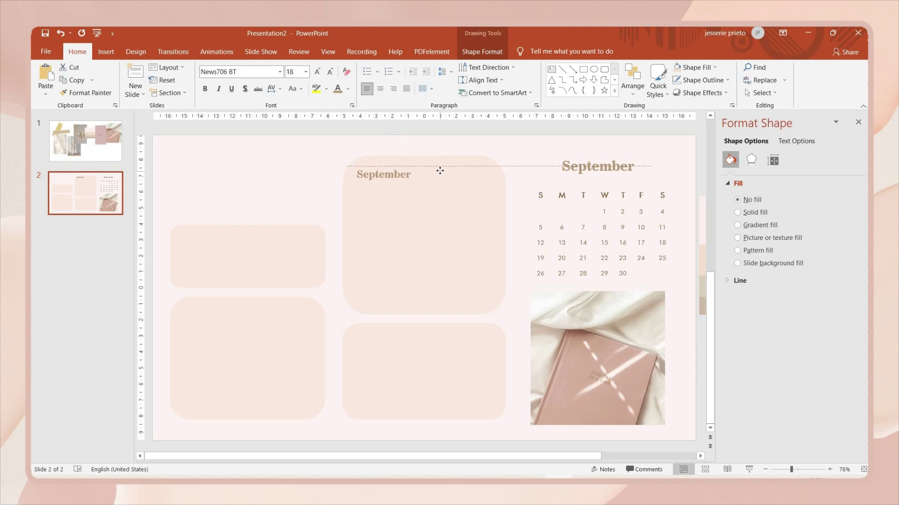
double_click(409, 172)
type("Youtube")
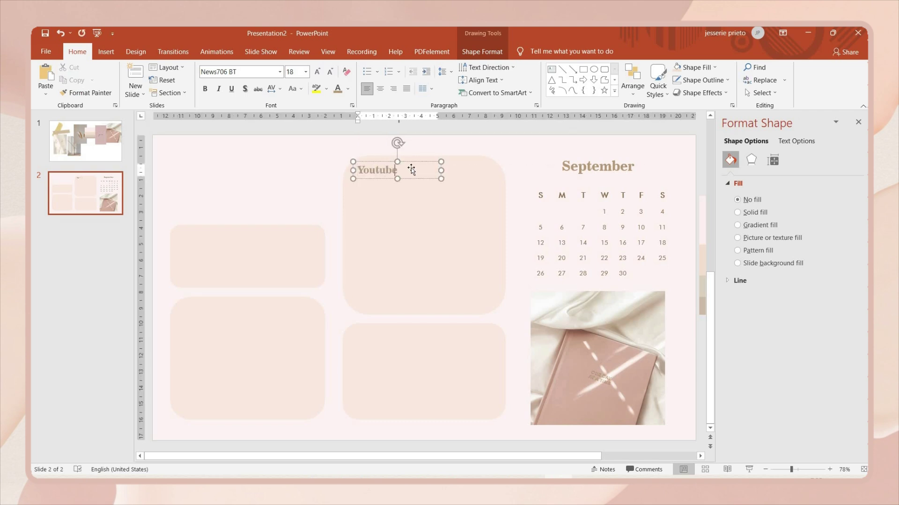
double_click(382, 169)
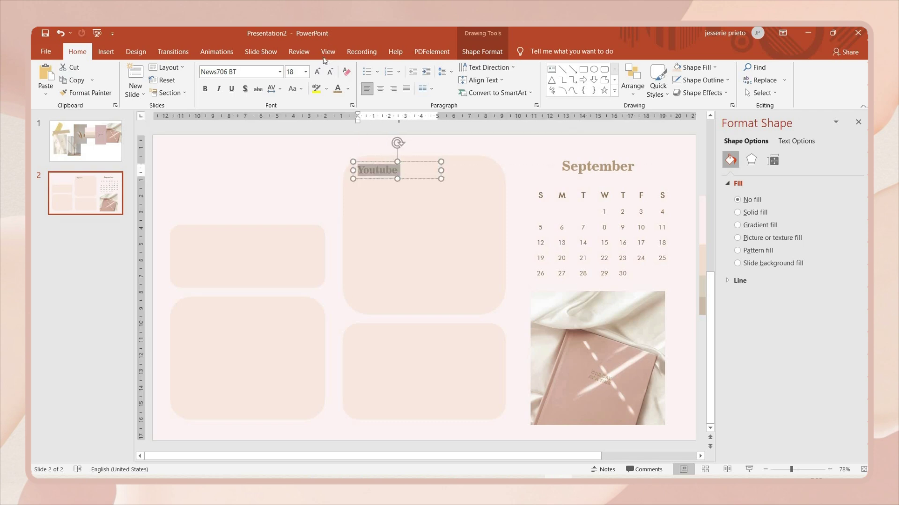
left_click(279, 72)
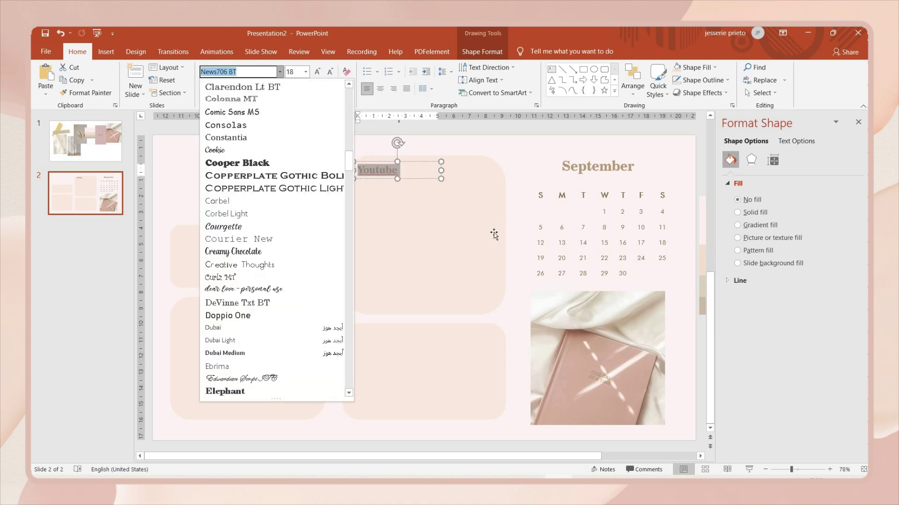
left_click(492, 232)
left_click(445, 193)
left_click(380, 169)
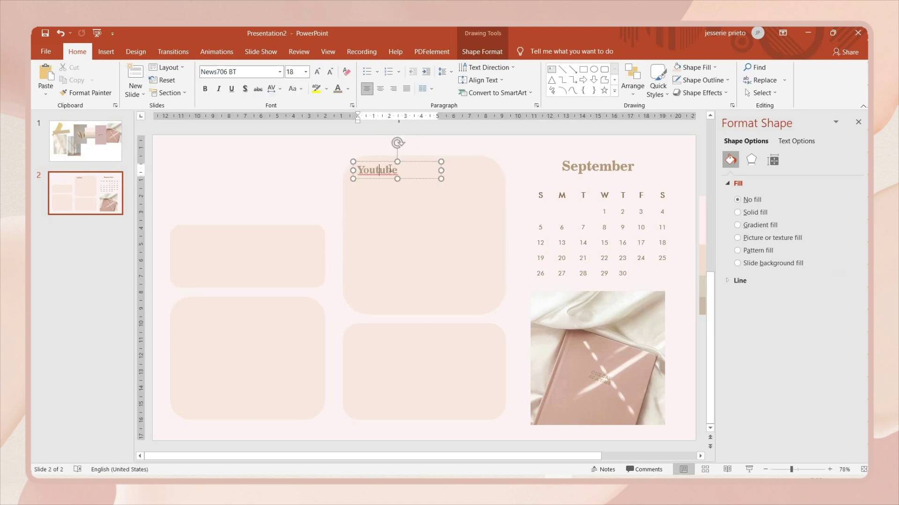
key("ctrl+z")
Step: Set the Youtube heading to 16 pt and recolour it to the lighter tan #C5AF97
left_click(347, 88)
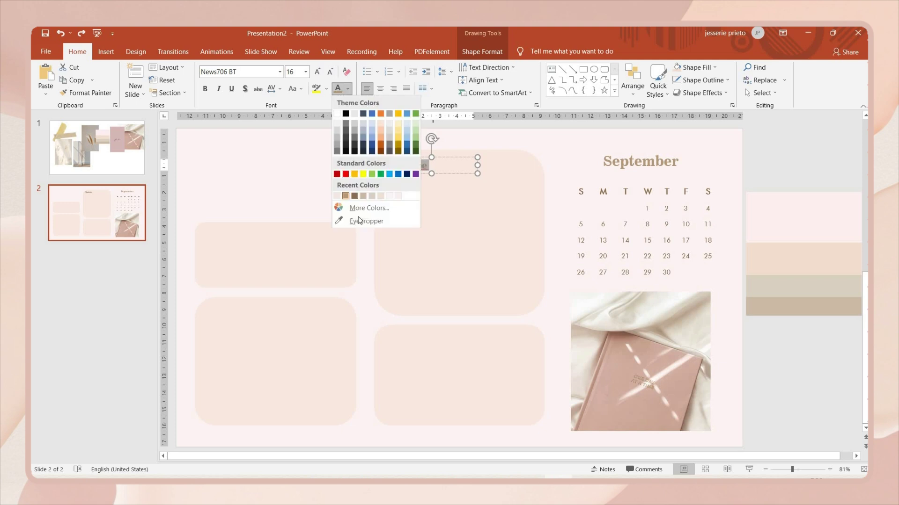
left_click(424, 208)
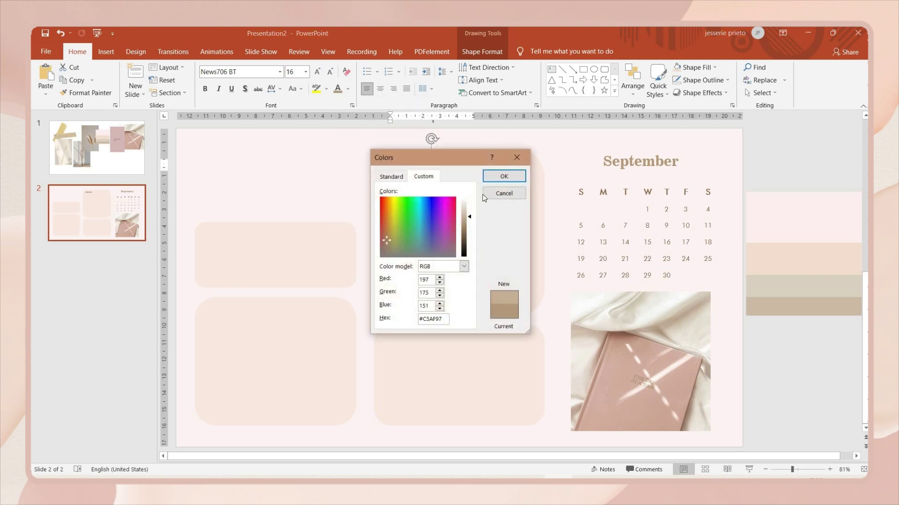
left_click(521, 147)
Step: Copy the Youtube heading into the box below the tall one and change the copy's text to "Misc"
left_click(464, 169)
left_click(464, 173)
left_click_drag(466, 180, 458, 349)
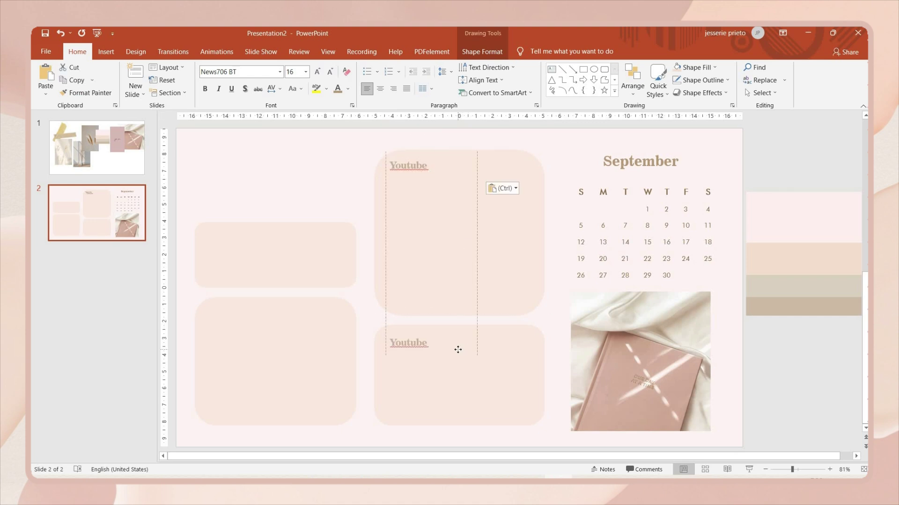
double_click(412, 338)
type("Misc")
Step: Copy the Youtube heading into the lower box of the left column and change its text to "School"
left_click(467, 159)
left_click_drag(467, 160, 287, 305)
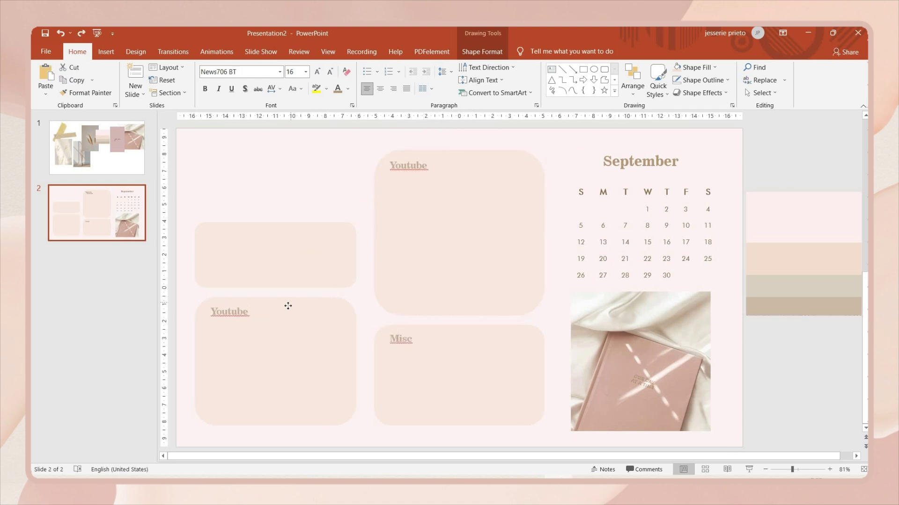
left_click(244, 311)
Step: Make the upper box of the left column taller and narrow both left boxes to about 9.24 cm
left_click(317, 176)
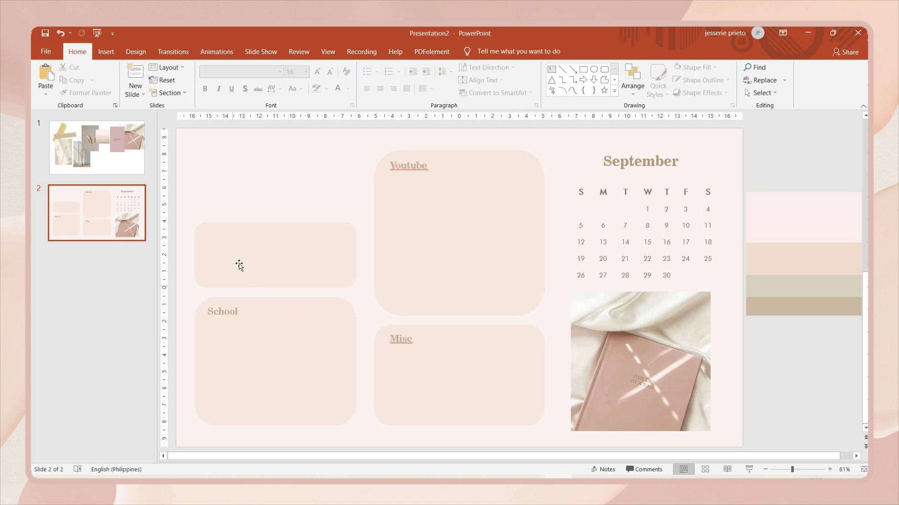
left_click_drag(331, 266, 333, 248)
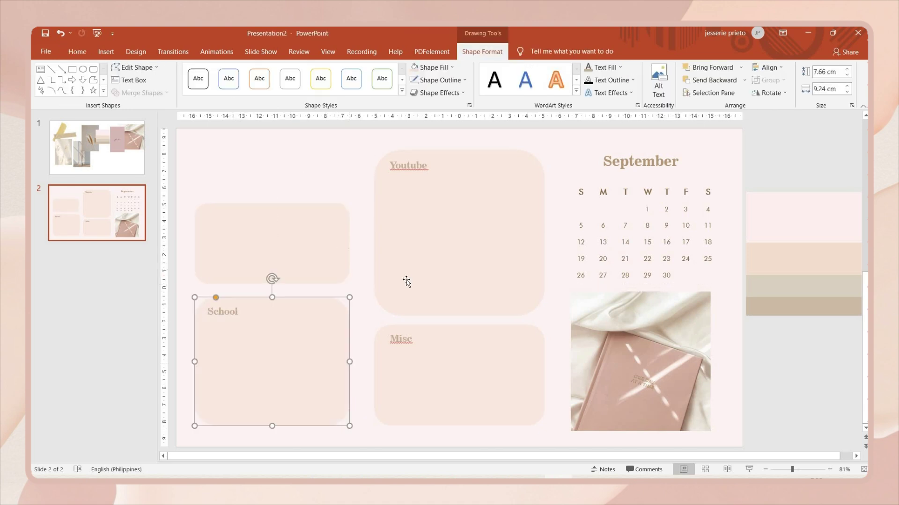
Step: Move the Youtube and Misc boxes with their headings slightly left together and widen the calendar table toward them
left_click(425, 203)
left_click(407, 165, "shift")
left_click(401, 339, "shift")
left_click(450, 369, "shift")
left_click_drag(452, 370, 445, 370)
left_click(570, 231)
left_click_drag(570, 232, 555, 231)
Step: Enlarge the September heading to 28 pt and nudge the notebook photo slightly down and left
left_click(627, 161)
key("ctrl+a")
left_click(317, 71)
left_click(318, 72)
mouse_move(691, 175)
left_mouse_down()
mouse_move(719, 176)
mouse_move(696, 176)
left_mouse_up()
left_click(330, 72)
left_click(716, 227)
left_click(721, 170)
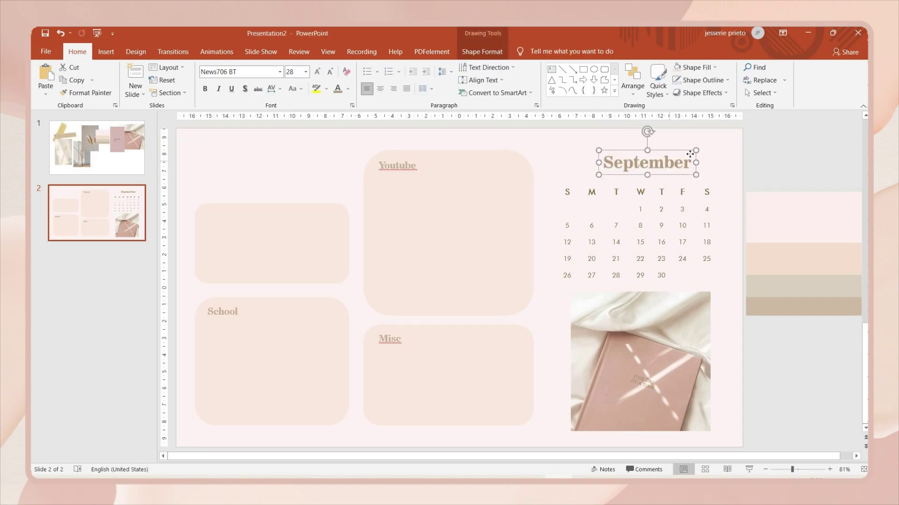
left_click_drag(640, 361, 637, 363)
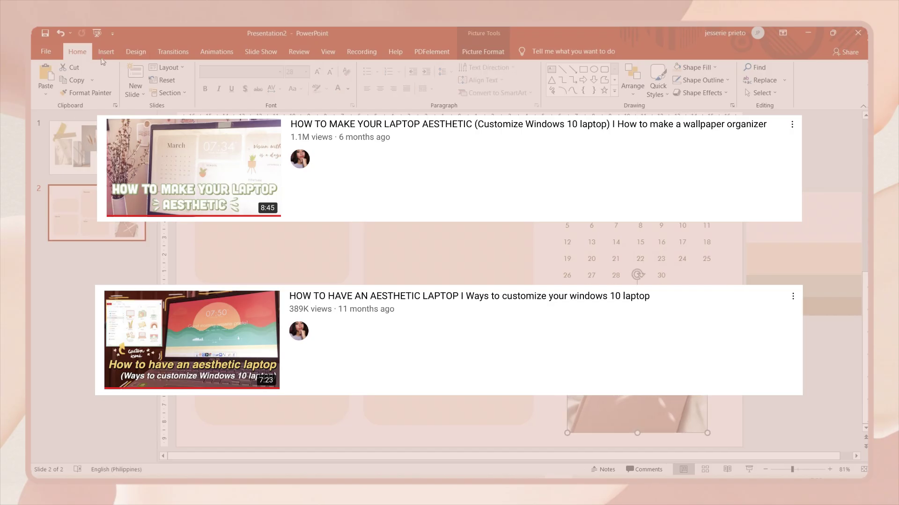
Step: Draw a folded-corner rectangle in the empty space above the two left-column boxes
left_click(106, 52)
left_click(203, 79)
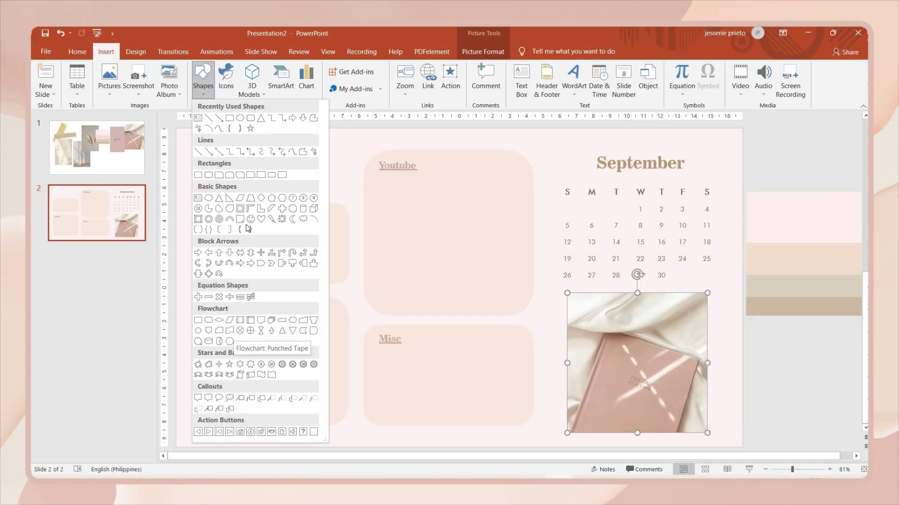
left_click(239, 219)
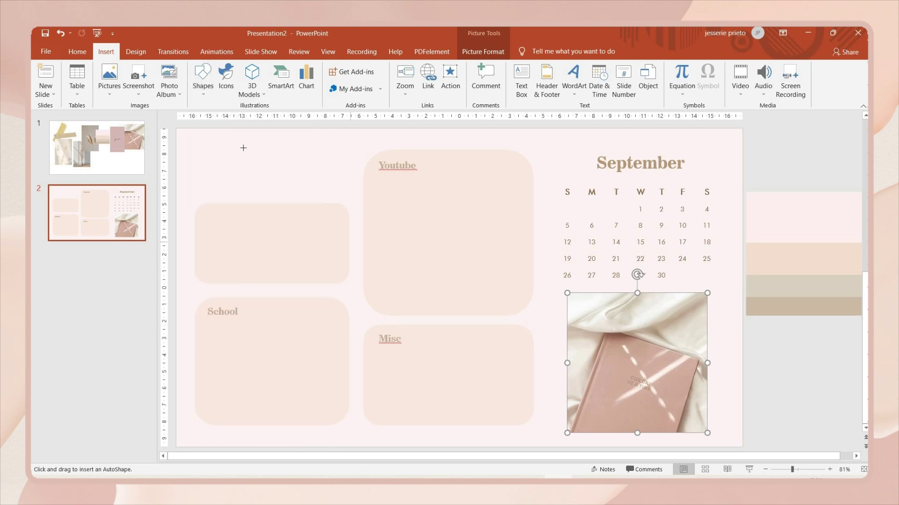
mouse_move(198, 143)
left_mouse_down()
mouse_move(341, 180)
mouse_move(346, 190)
left_mouse_up()
Step: Shorten the two left boxes, with School about 7.3 cm tall, and size the folded-corner note to about 3.3 × 8.92 cm with a larger fold
left_click(272, 234)
left_click_drag(272, 203, 272, 209)
left_click_drag(275, 168, 275, 172)
left_click(274, 335)
mouse_move(273, 296)
left_mouse_down()
mouse_move(283, 279)
mouse_move(283, 288)
left_mouse_up()
left_click(278, 192)
left_click_drag(281, 187, 281, 190)
left_click_drag(272, 198, 272, 206)
mouse_move(338, 207)
left_mouse_down()
mouse_move(317, 206)
mouse_move(332, 206)
left_mouse_up()
Step: Fill the folded-corner note with the greyish beige sampled from the colour palette beside the slide
left_click(432, 67)
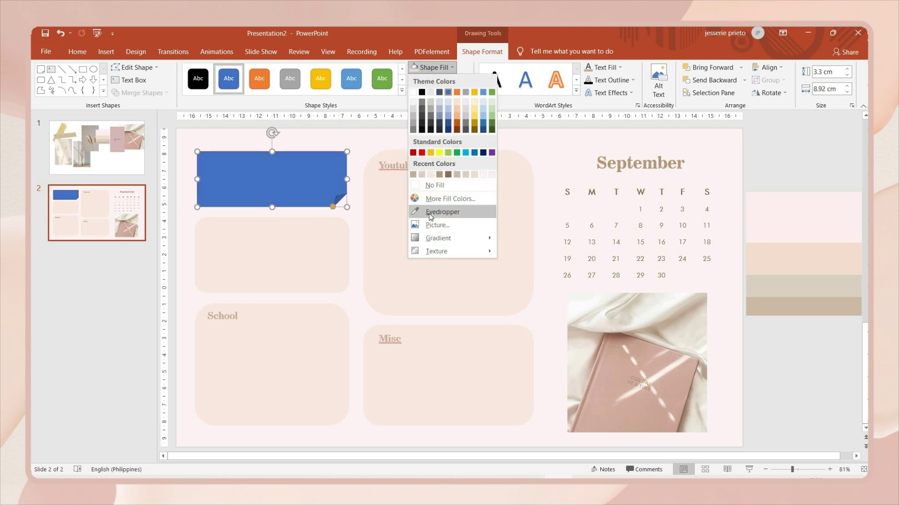
left_click(443, 211)
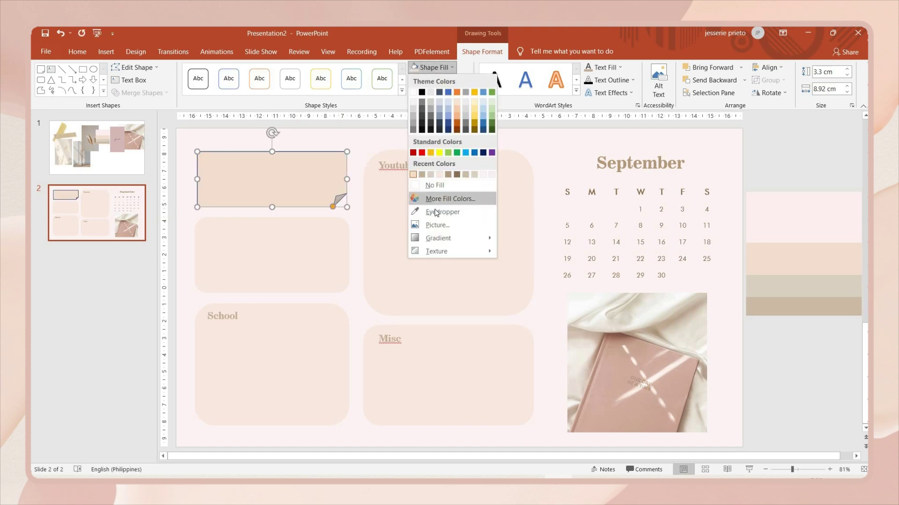
left_click(779, 289)
key("Tab")
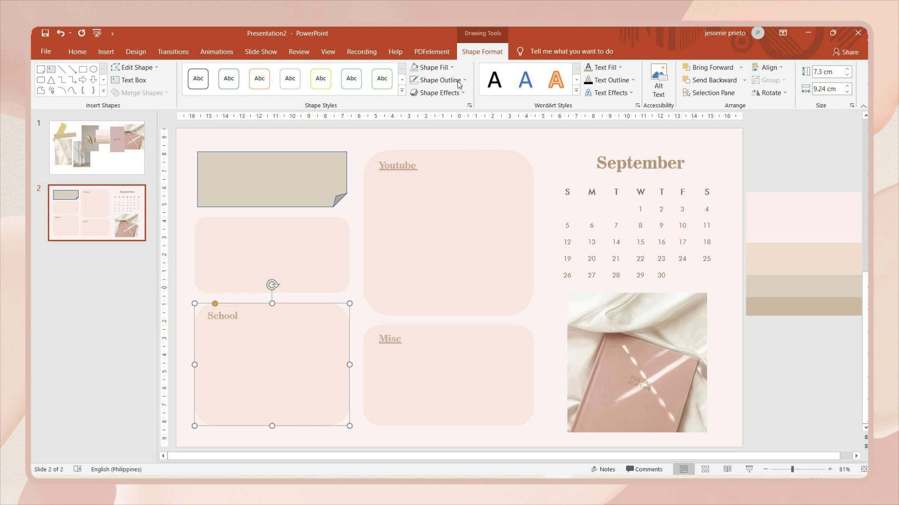
Step: Fill the School box with the palette's greyish beige and set its transparency to 63%
left_click(431, 69)
left_click(437, 209)
left_click(778, 292)
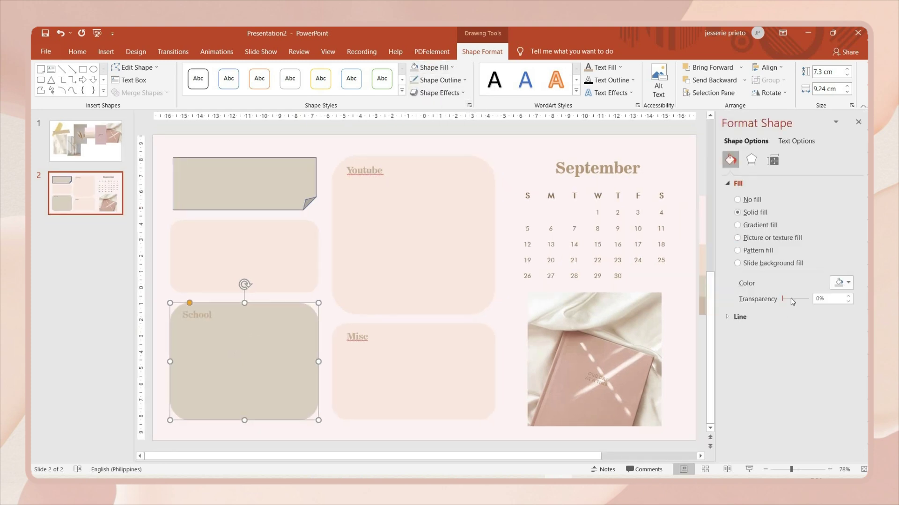
left_click_drag(790, 298, 798, 298)
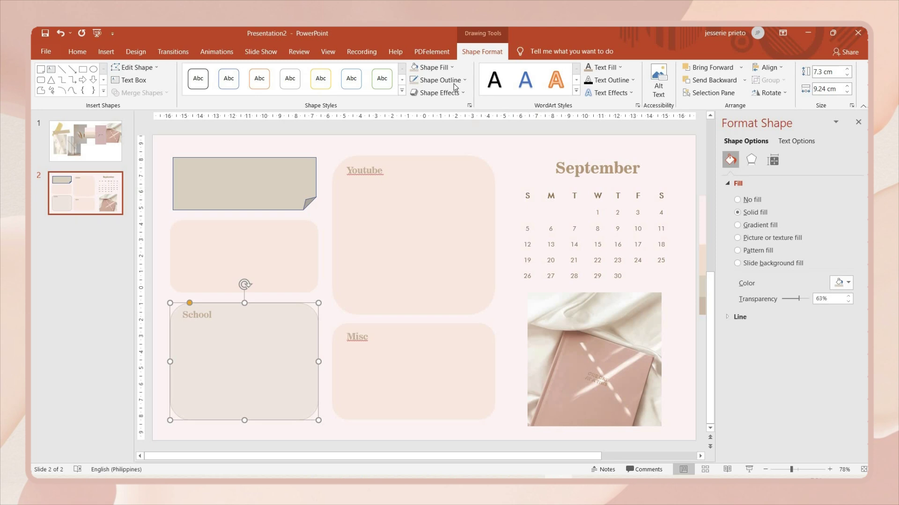
Step: Set the folded-corner note's fill transparency to 56% and remove its outline
left_click(454, 80)
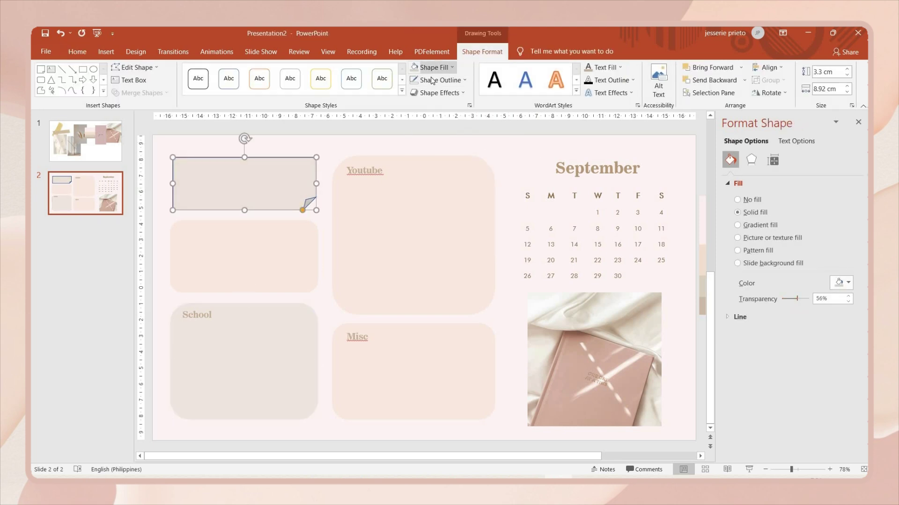
left_click(432, 81)
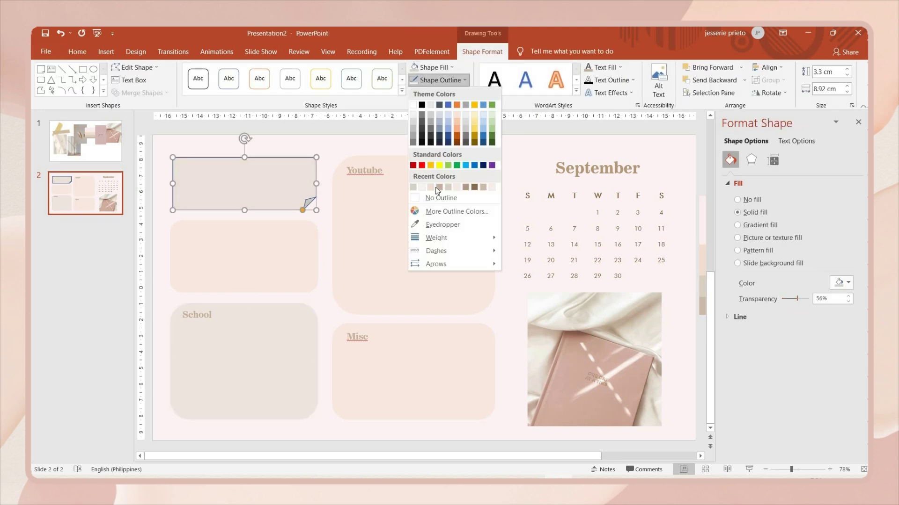
left_click(340, 135)
left_click(392, 148)
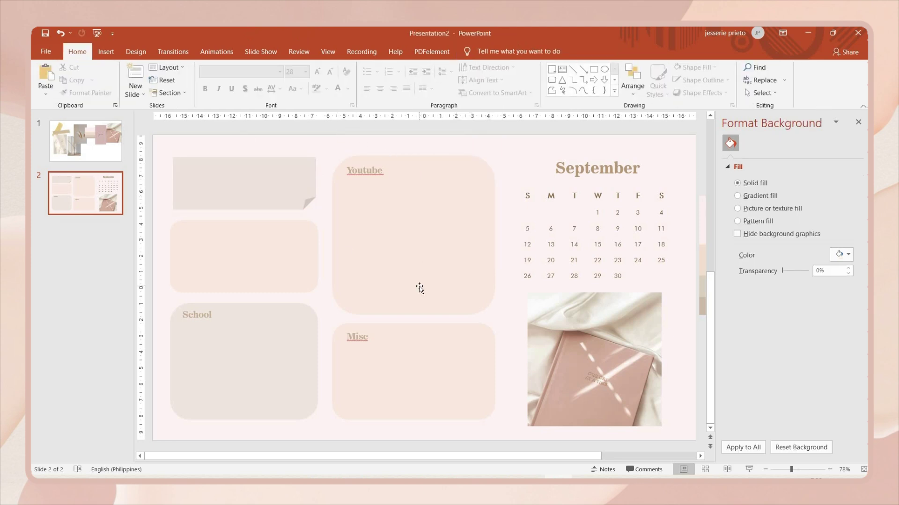
Step: Widen the Youtube and Misc boxes slightly to the right and enlarge the calendar table a little
left_click_drag(494, 234, 501, 234)
left_click(489, 368)
left_click_drag(495, 371, 501, 371)
left_click(661, 260)
left_click_drag(672, 268, 677, 264)
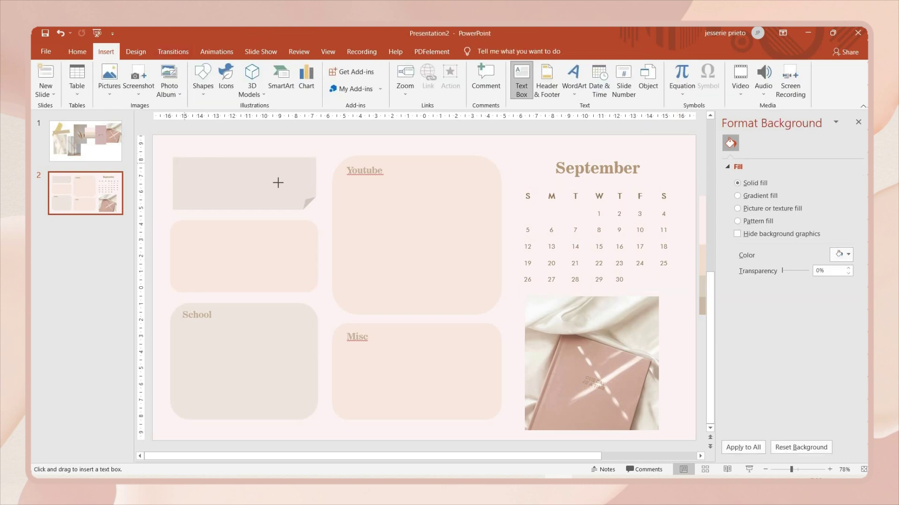
Step: Add a text box on the folded-corner note reading "Vision without action is a daydream" and set it in Quicksand Light
left_click_drag(307, 198, 306, 197)
type("Vision without action is a daydream")
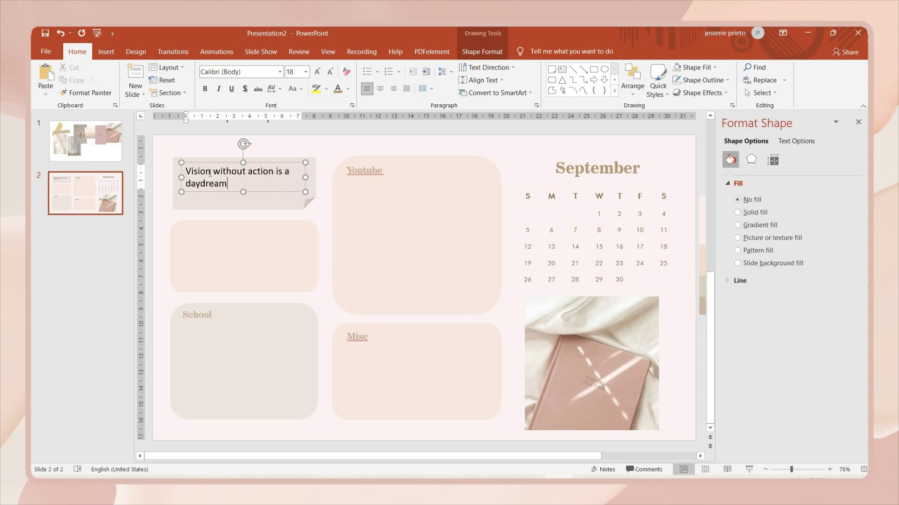
triple_click(321, 180)
right_click(321, 180)
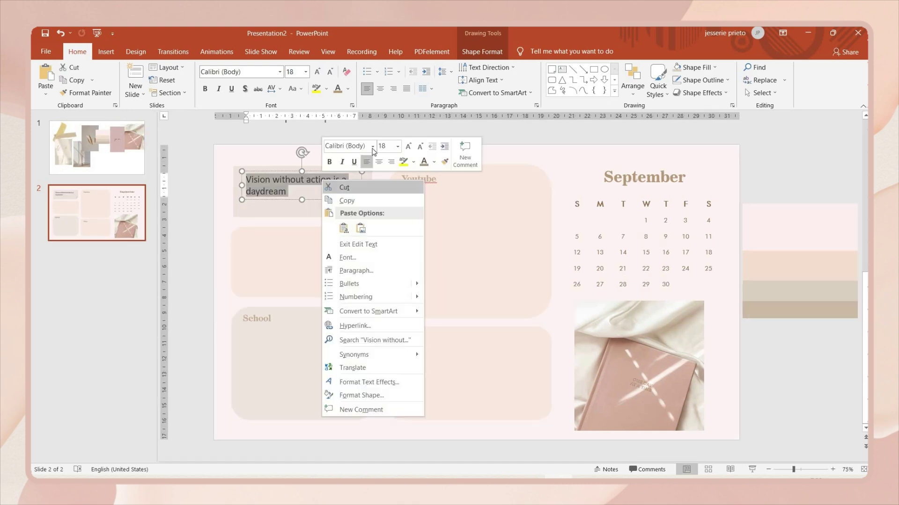
left_click(373, 146)
scroll(404, 246, "down", 3)
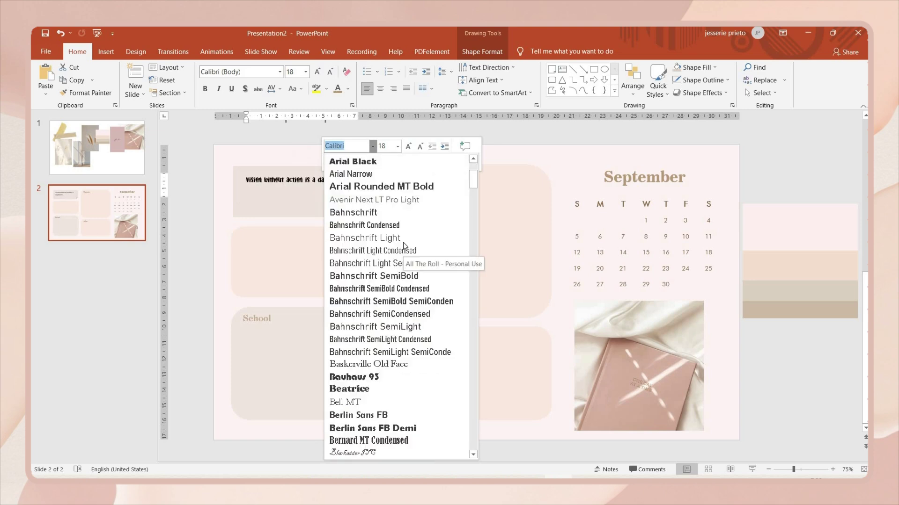
scroll(368, 364, "down", 10)
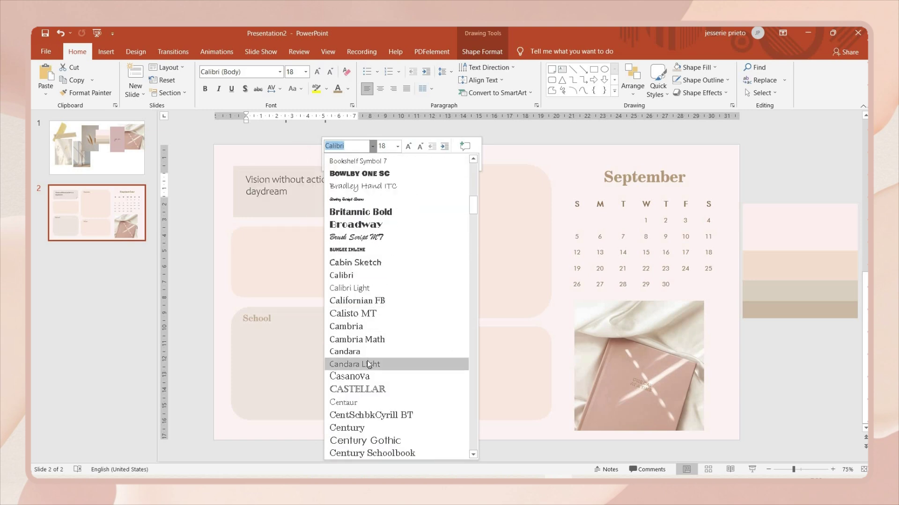
scroll(367, 361, "down", 8)
scroll(385, 316, "down", 20)
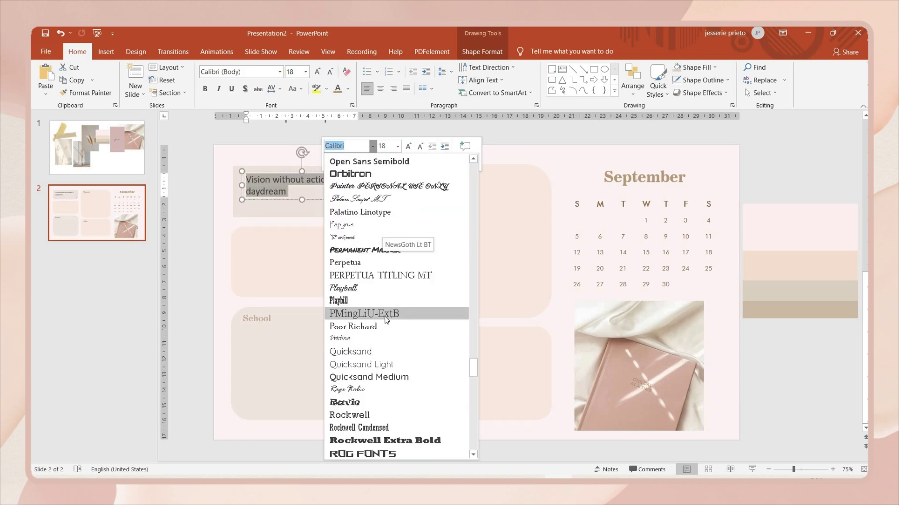
scroll(385, 316, "down", 2)
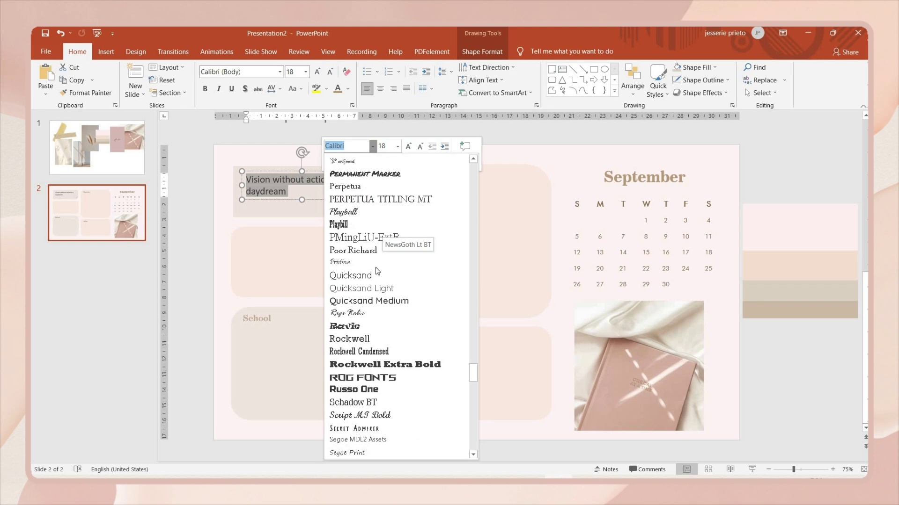
left_click(389, 293)
Step: Increase the quote's font size one step, centre its text and adjust the text box on the note
left_click(317, 71)
left_click(380, 88)
left_click_drag(362, 194, 362, 197)
left_click(381, 194)
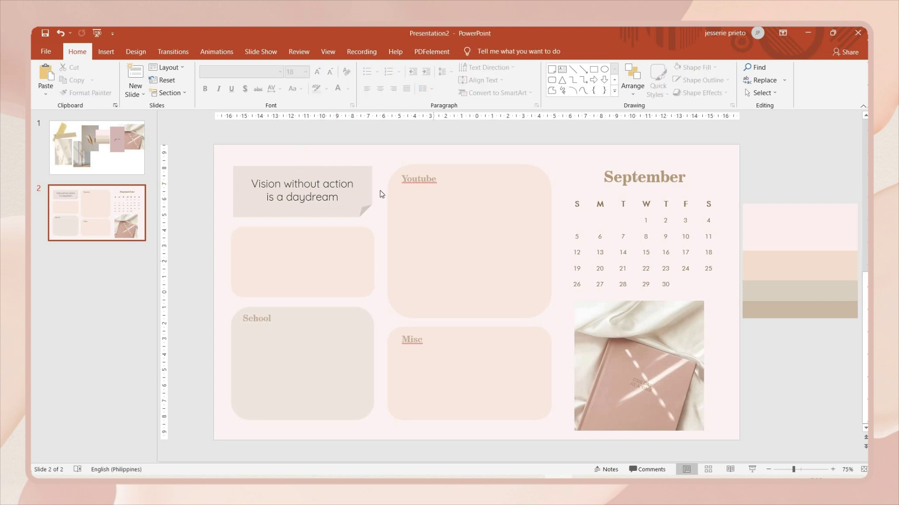
Step: Narrow the Youtube box from its left edge, extend it slightly downward, and shorten the Misc box from above, shifting both headings to match
left_click(421, 253)
left_click_drag(400, 243, 424, 241)
left_click(504, 356)
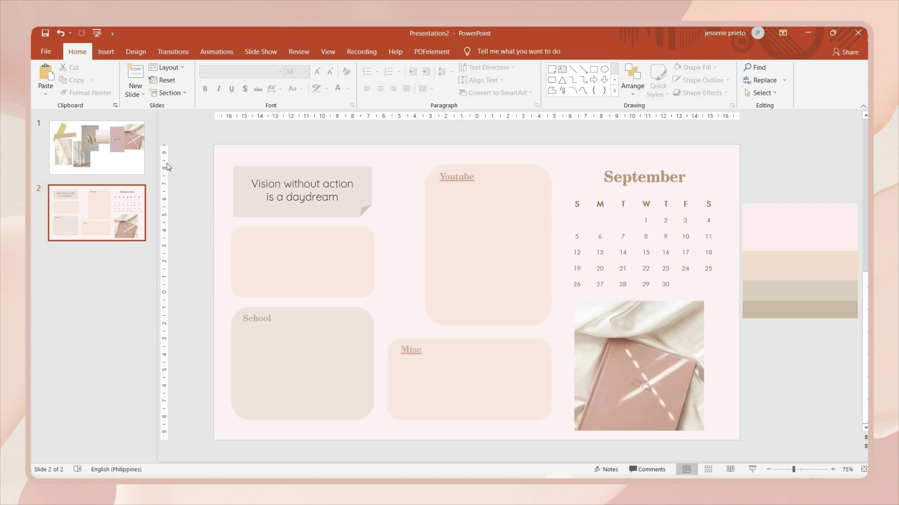
Step: Copy the dried-flower picture from slide 1 to slide 2 and shrink it to about 3.99 × 5.99 cm beside the quote note
left_click(141, 149)
left_click(350, 306)
key("ctrl+c")
left_click(96, 213)
key("ctrl+v")
left_click_drag(337, 281, 432, 206)
left_click_drag(474, 311, 426, 263)
Step: Crop the dried-flower picture to a 3.99 cm square and place it between the quote note and the Youtube box
left_click(482, 52)
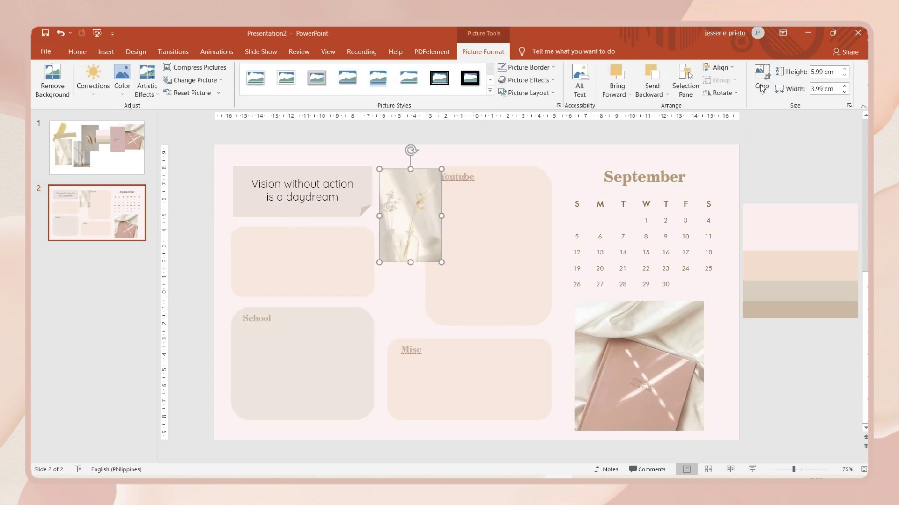
left_click(761, 89)
mouse_move(778, 134)
left_click(721, 147)
left_click(409, 271)
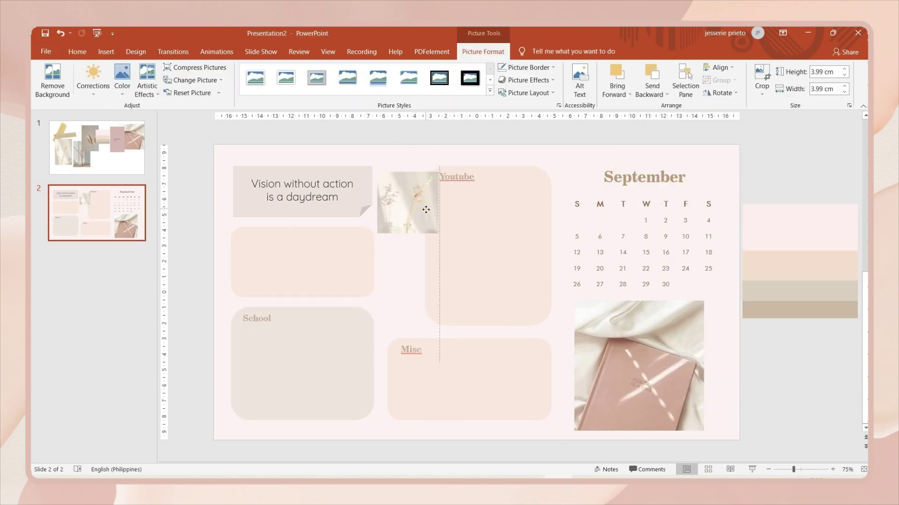
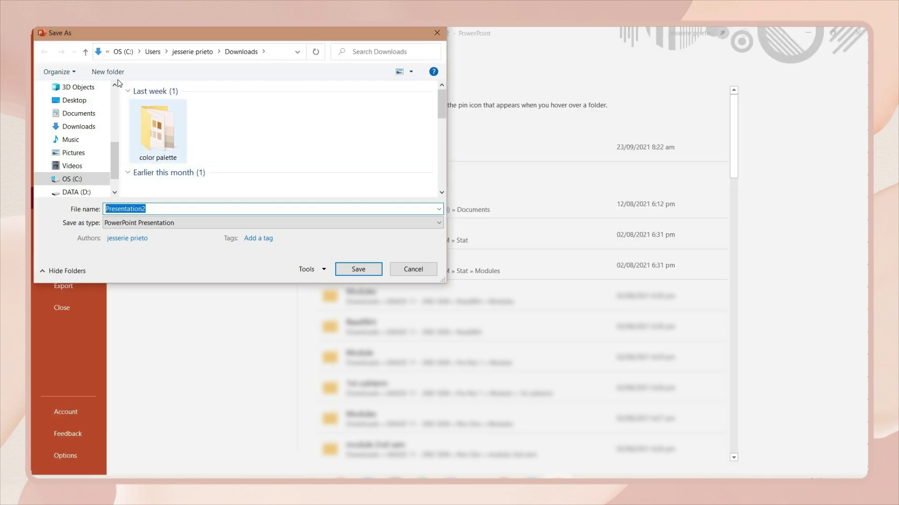
Step: Create a folder named "Aesthetic wallpaper" in Downloads and open it as the save location
left_click(108, 72)
type("Wallpaper")
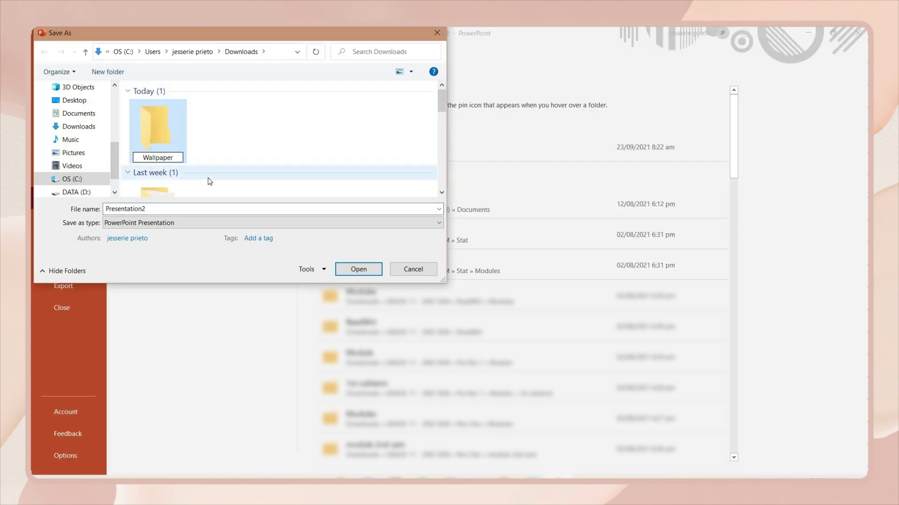
key("Return")
key("Return")
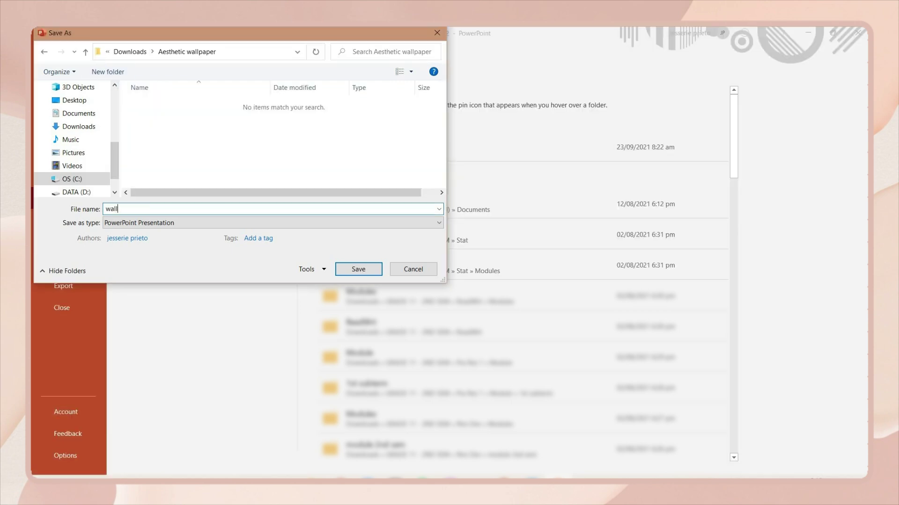
Step: Export all slides into that folder in PNG Portable Network Graphics Format under the name "wallpaper"
left_click(141, 227)
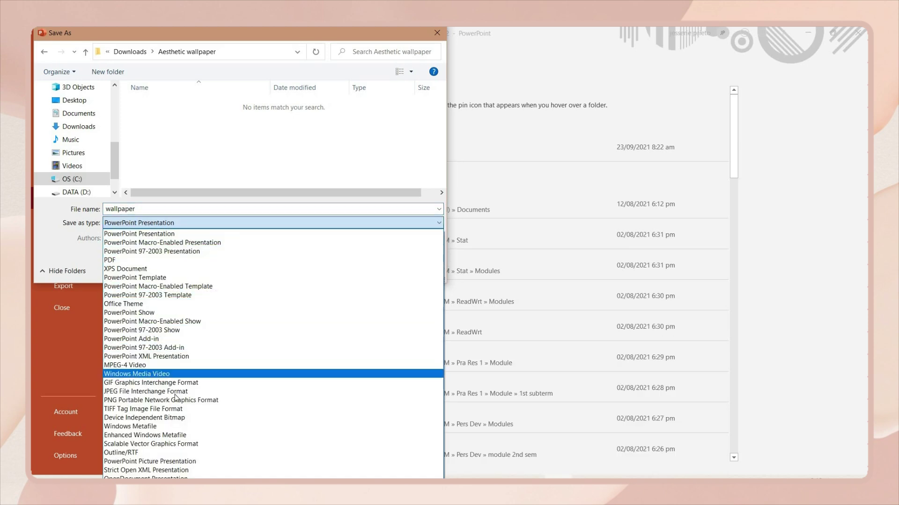
left_click(115, 400)
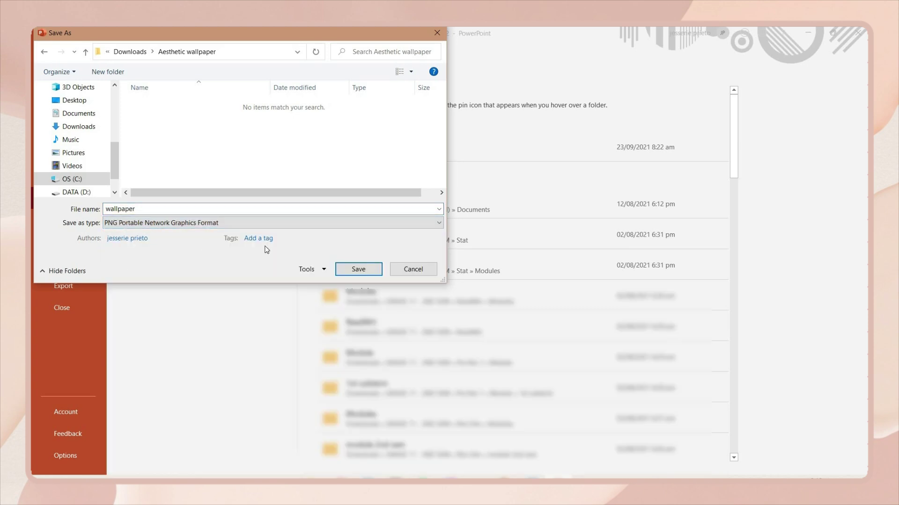
left_click(367, 270)
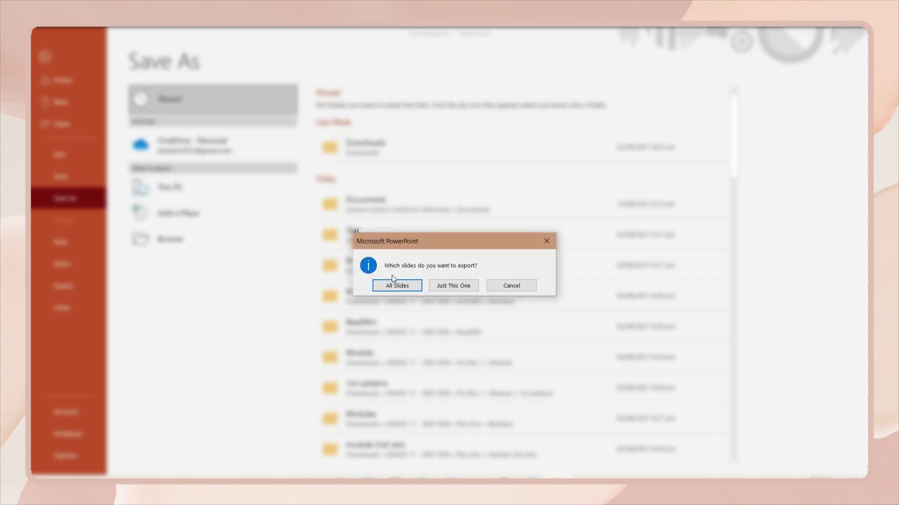
left_click(389, 286)
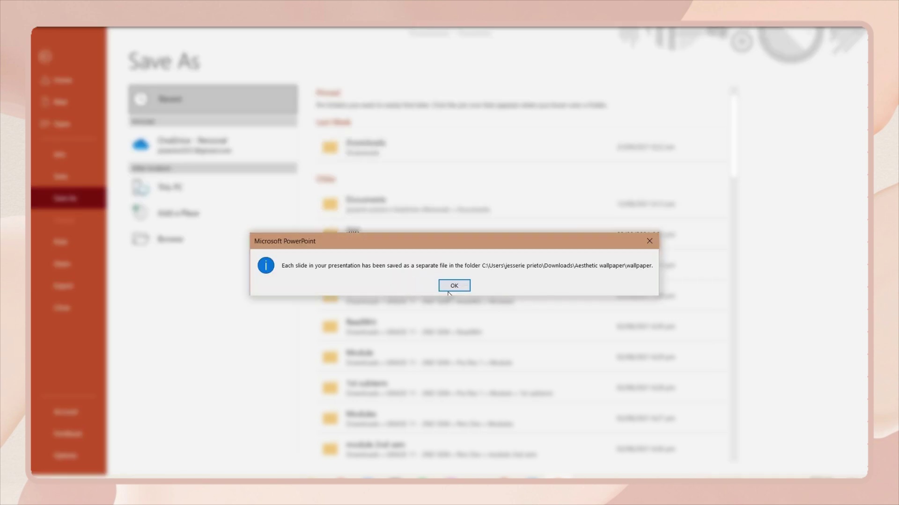
left_click(453, 286)
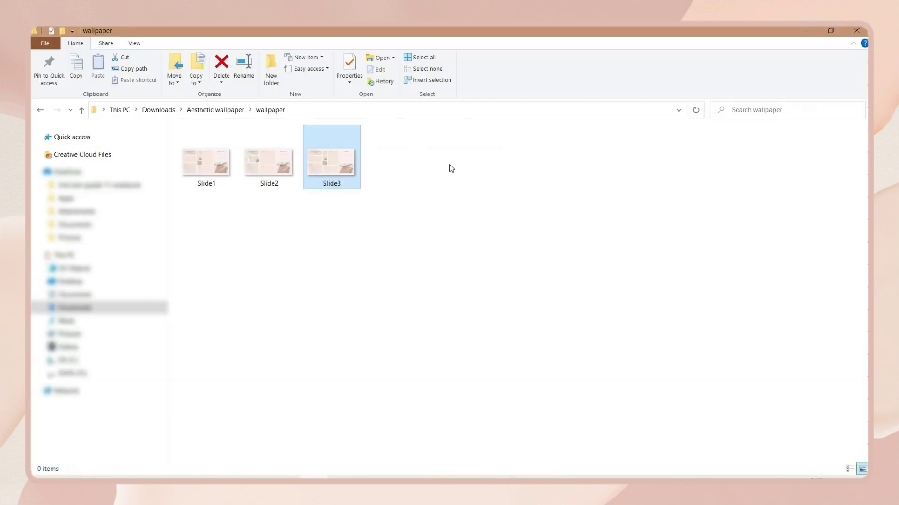
Step: Open the exported Slide1 image from the wallpaper folder and look through to the following slide image
double_click(216, 160)
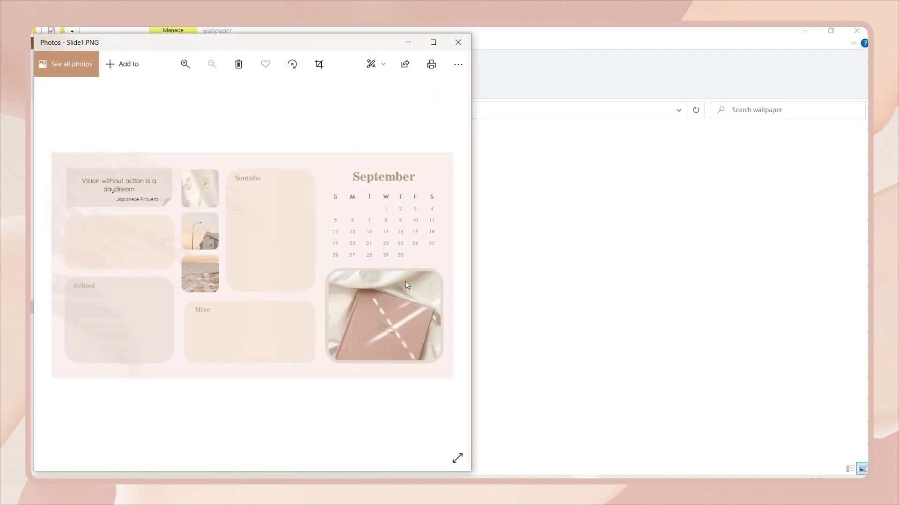
key("Right")
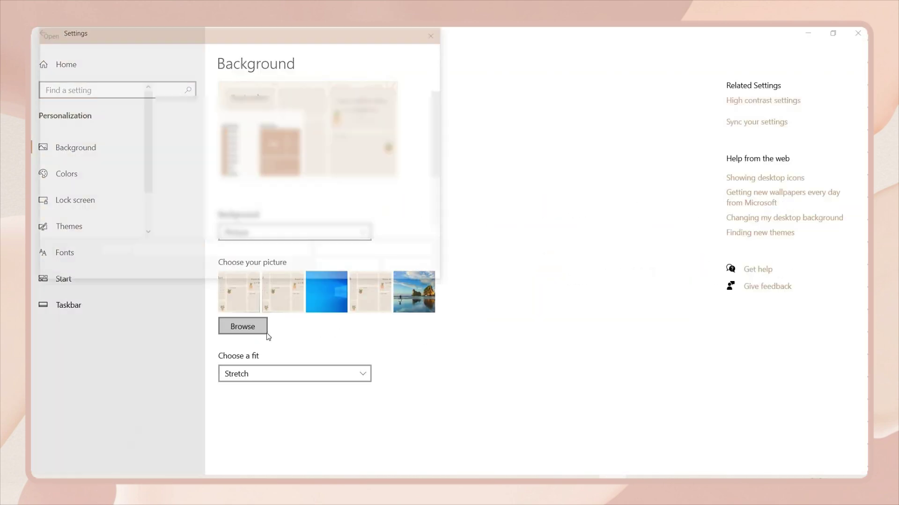
Step: Set the exported September slide with three stacked photos from the wallpaper folder as desktop background and minimize Settings
left_click(260, 331)
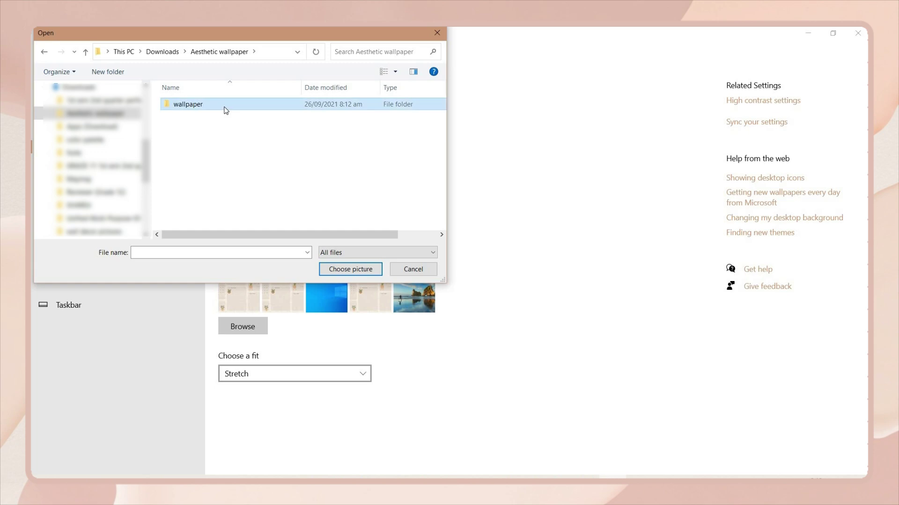
double_click(224, 93)
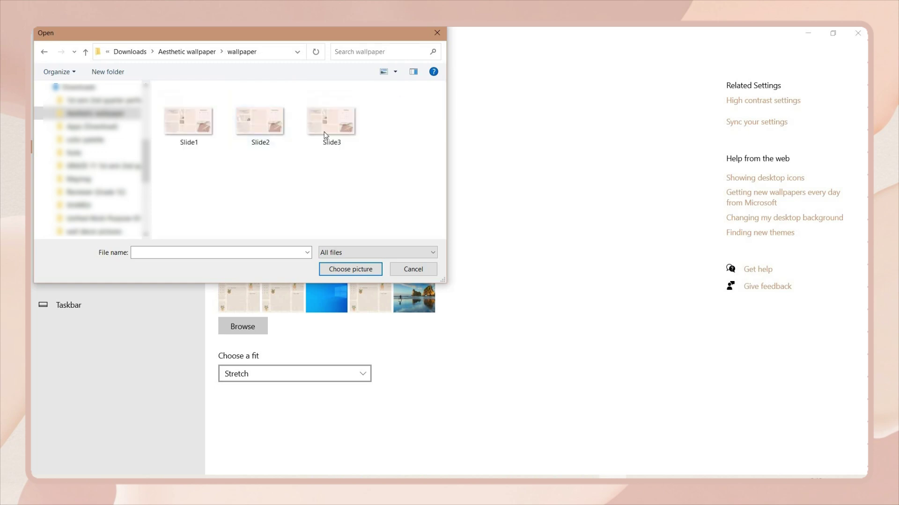
left_click(204, 115)
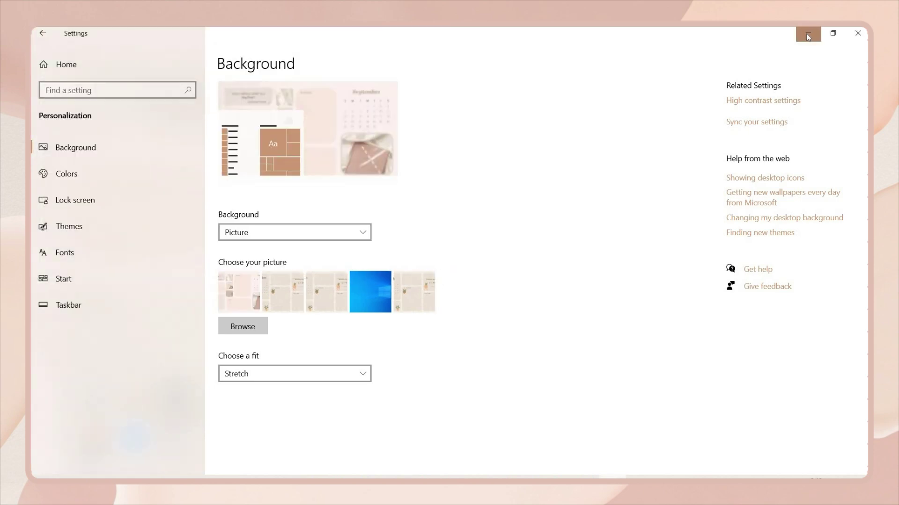
left_click(807, 34)
Step: Make the Simple Clean clock skin draggable and move it into the empty box beneath the quote note
right_click(428, 139)
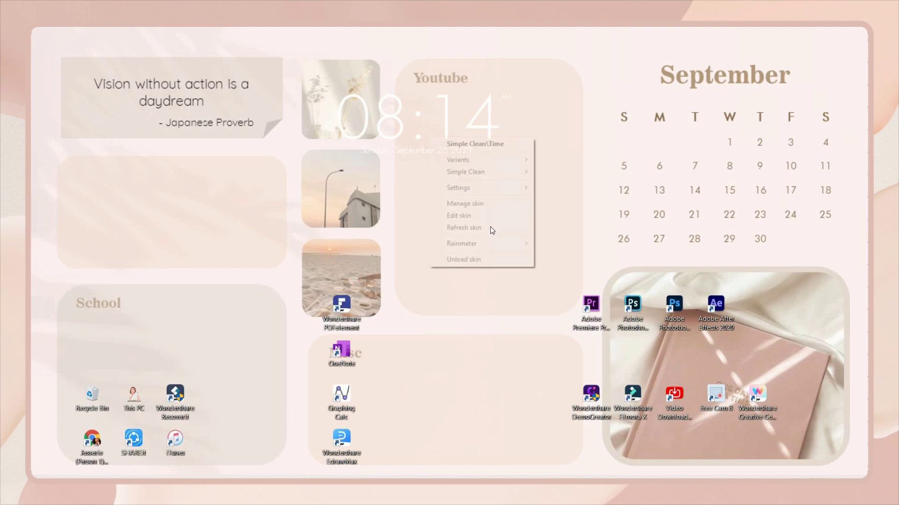
mouse_move(469, 193)
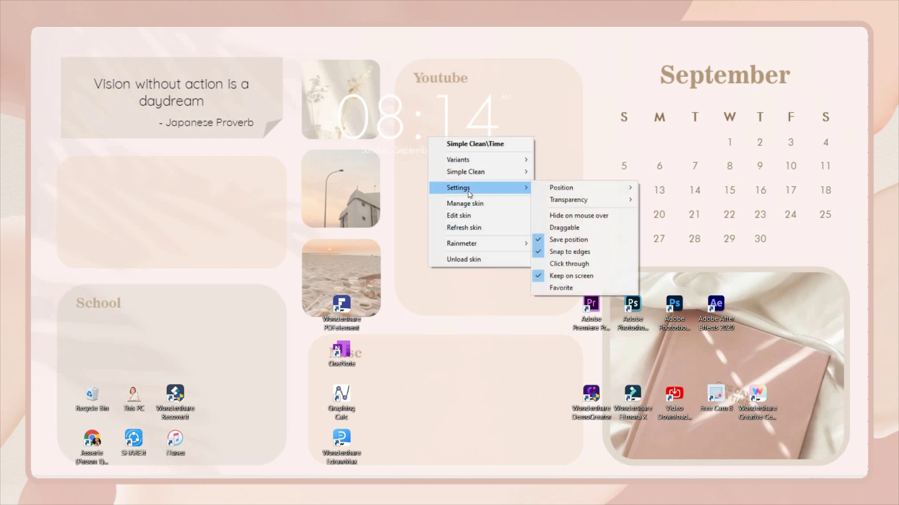
left_click(578, 231)
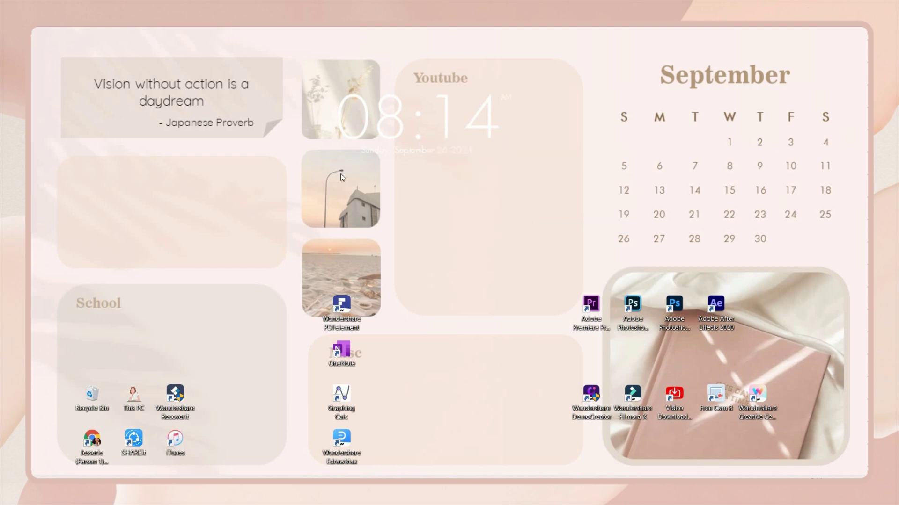
left_click_drag(457, 129, 208, 220)
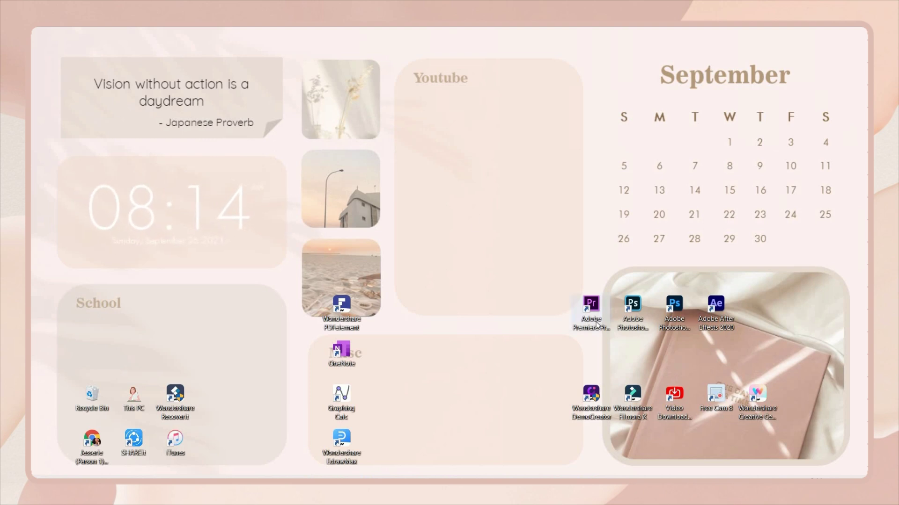
Step: Move the Adobe, Filmora, DemoCreator, Creative Center, Free Cam and video downloader shortcuts into rows inside the Youtube box
left_click_drag(599, 326, 435, 124)
left_click_drag(425, 86, 425, 131)
left_click_drag(633, 307, 466, 129)
left_click_drag(674, 306, 508, 128)
left_click_drag(716, 307, 549, 128)
left_click_drag(633, 395, 424, 171)
left_click_drag(674, 396, 425, 261)
left_click_drag(383, 170, 466, 171)
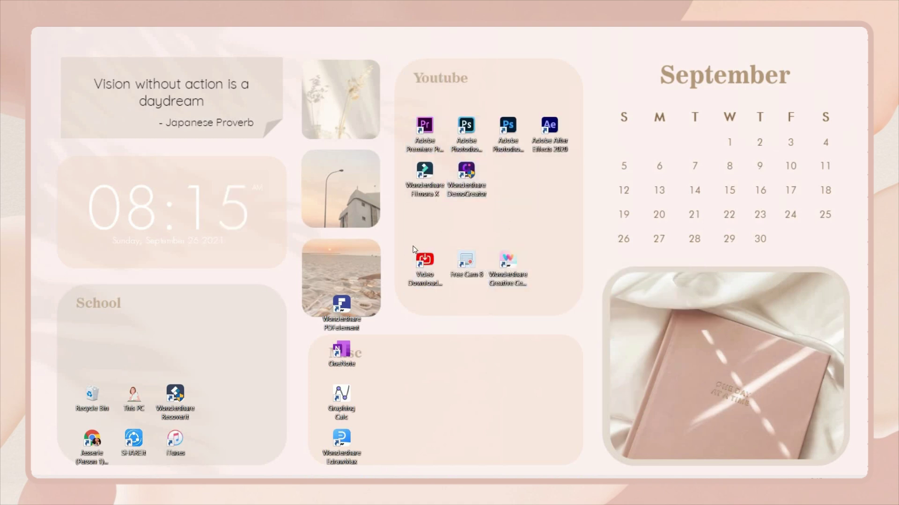
Step: Place the PDFelement, OneNote, Graphing Calc and EdrawMax shortcuts in the School box and the remaining six icons in the Misc box
left_click_drag(139, 397, 390, 381)
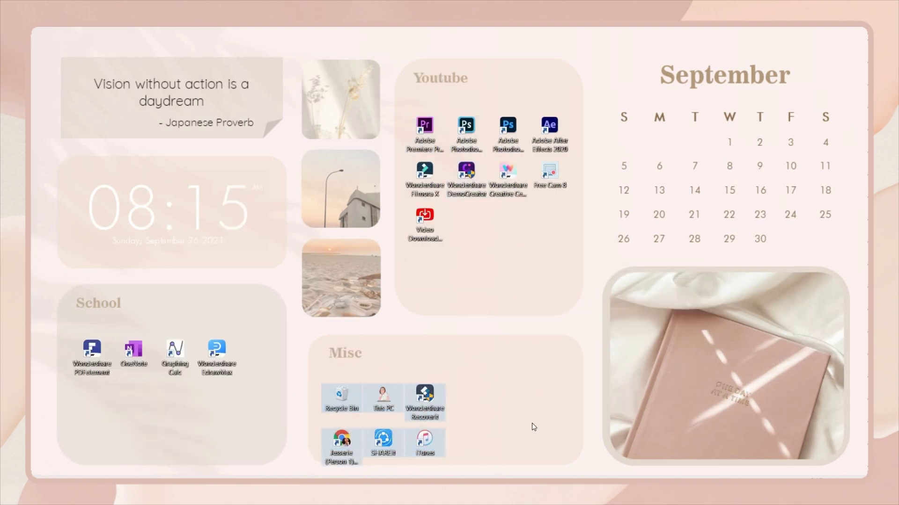
left_click(531, 425)
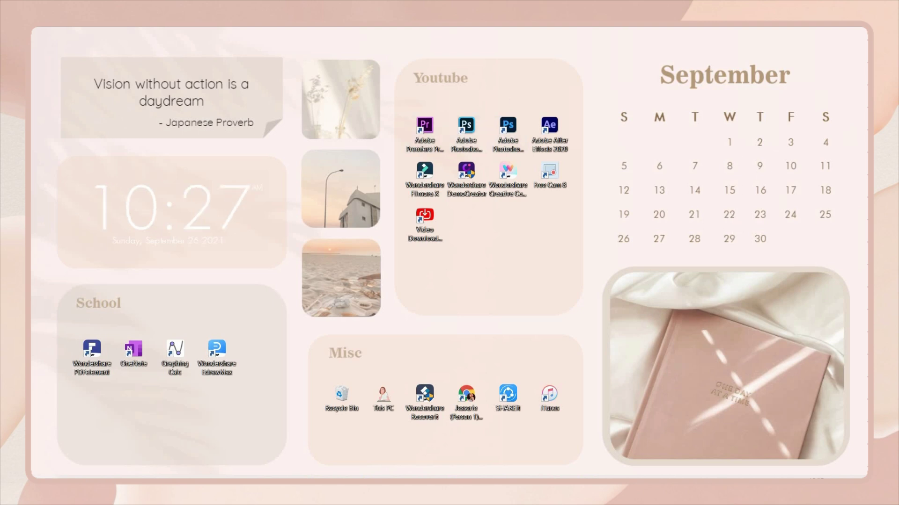
Step: Launch the Windows Registry Editor by running the command regedit
left_click(42, 473)
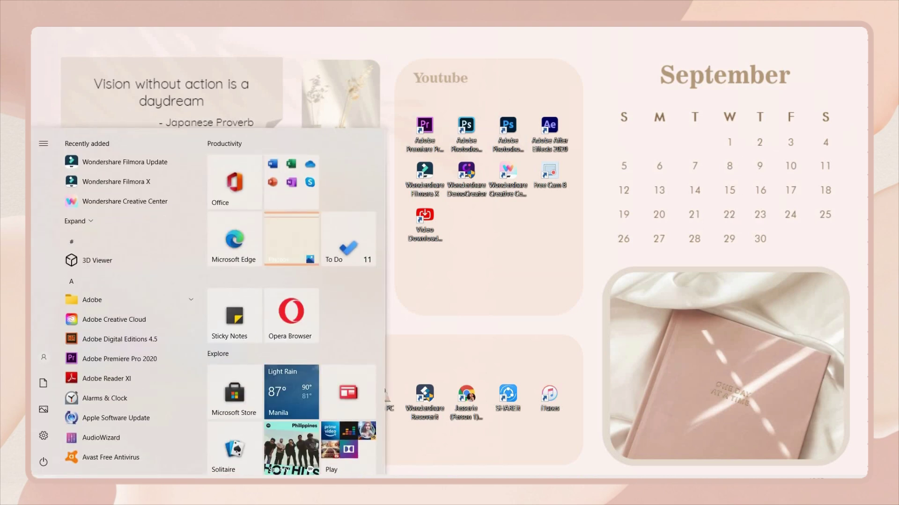
right_click(42, 472)
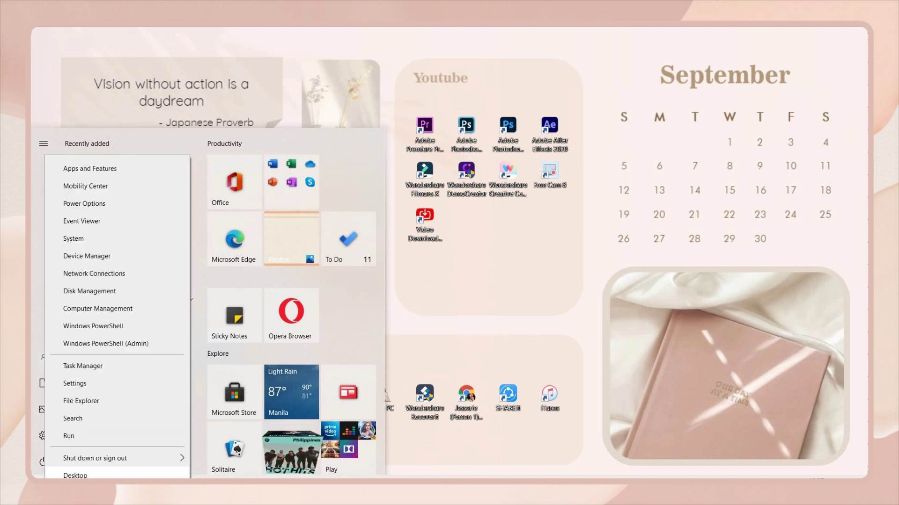
left_click(76, 439)
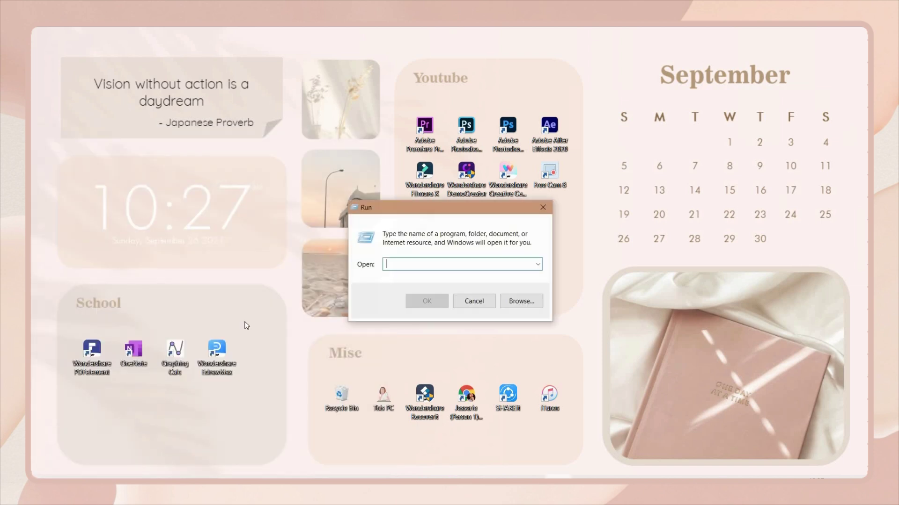
type("regedit")
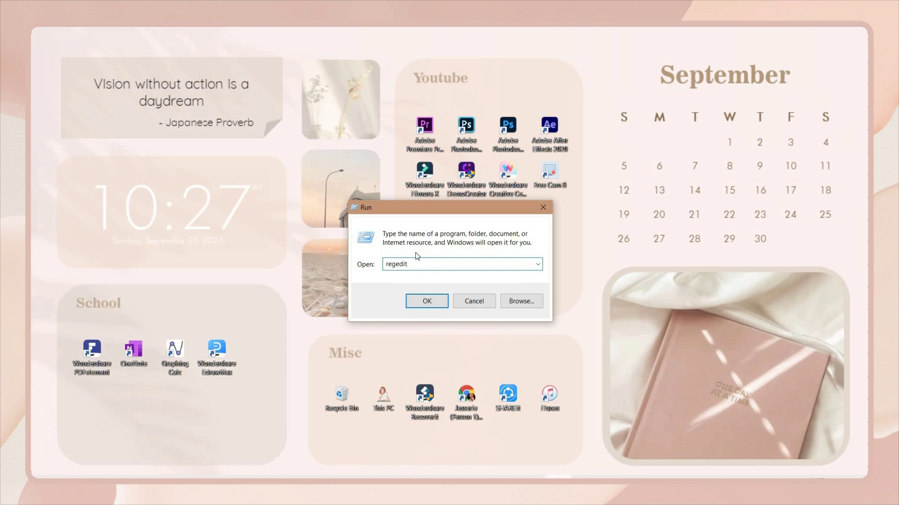
left_click(431, 297)
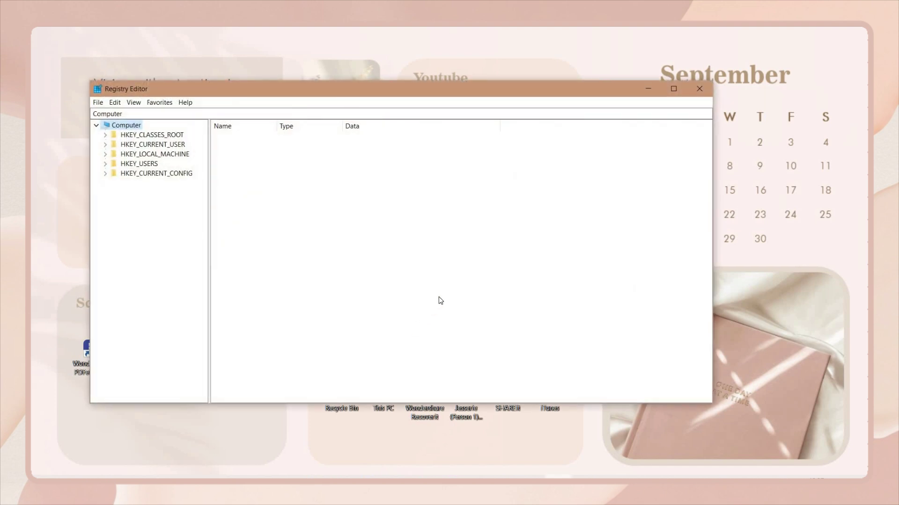
Step: Under HKEY_CURRENT_USER\SOFTWARE\Microsoft\Office\16.0\PowerPoint\Options, set the ExportBitmapResolution DWORD to decimal 300 and close the Registry Editor
left_click(152, 144)
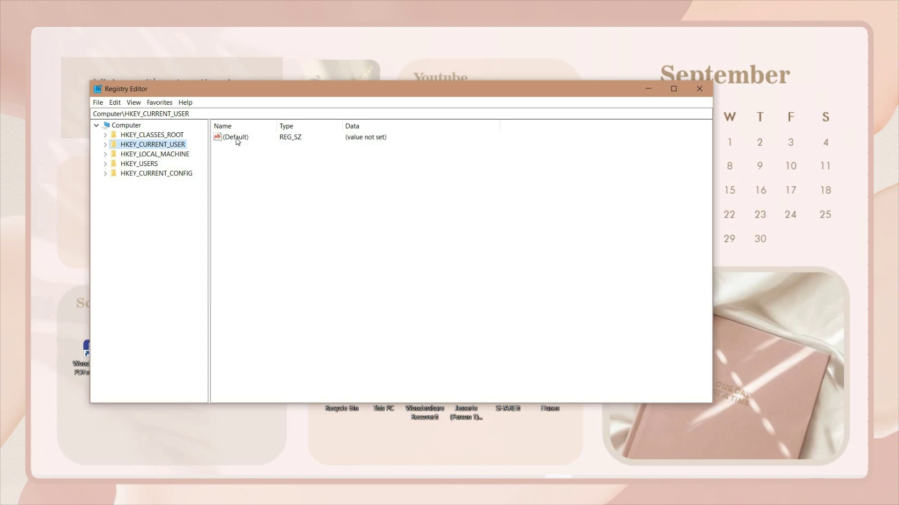
double_click(182, 145)
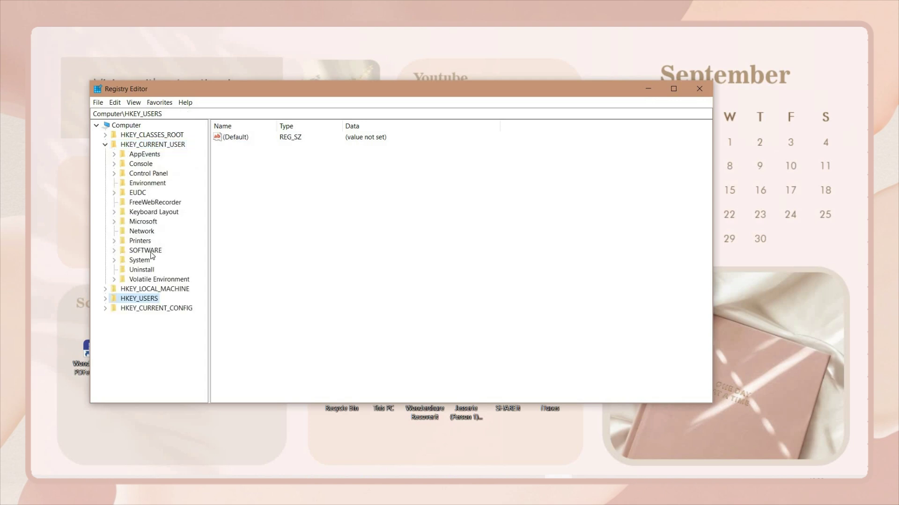
double_click(146, 252)
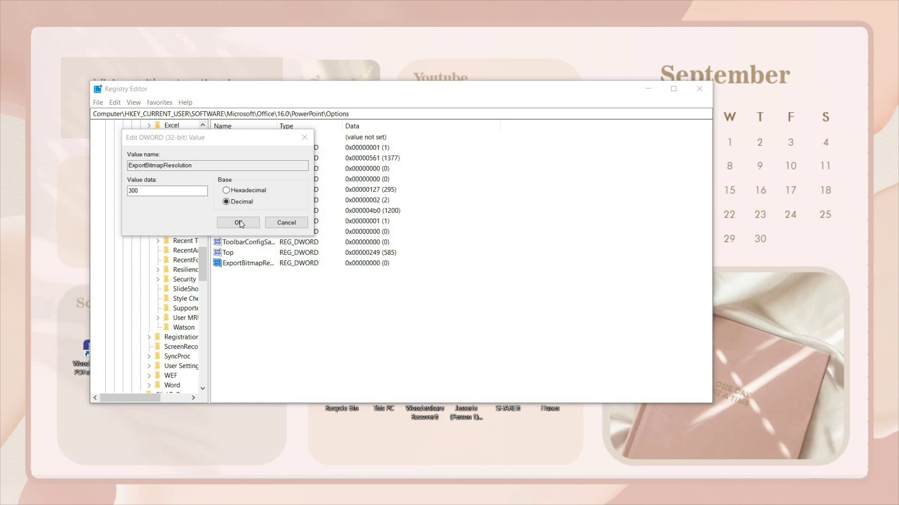
left_click(239, 223)
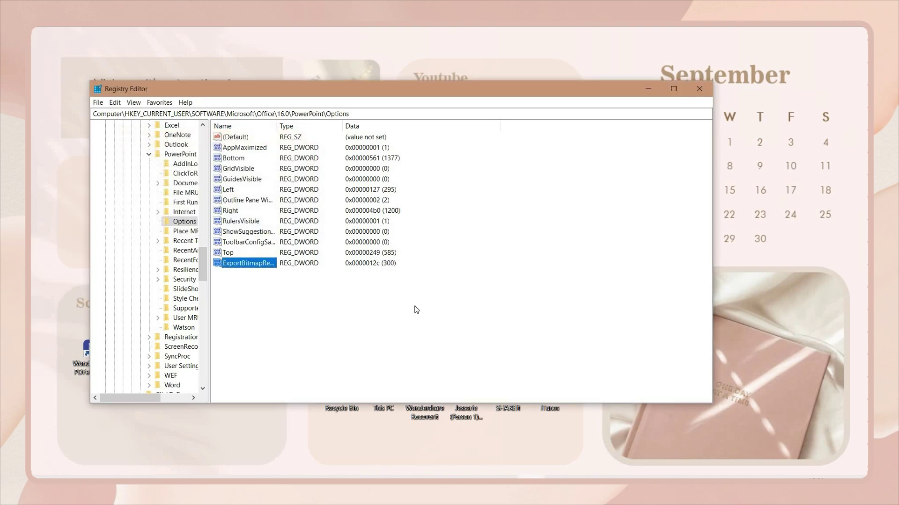
left_click(690, 92)
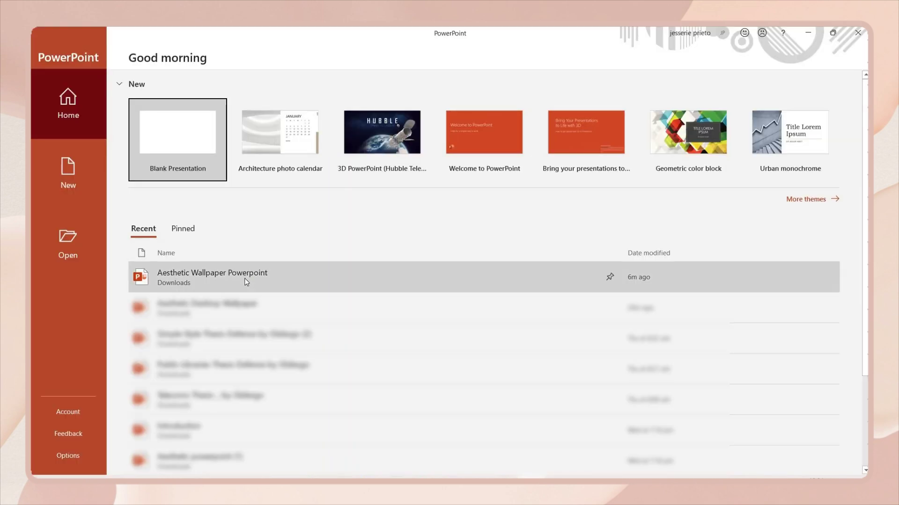
Step: Open the Aesthetic Wallpaper Powerpoint presentation in PowerPoint and choose the Aesthetic wallpaper folder as the location for a new save
left_click(245, 280)
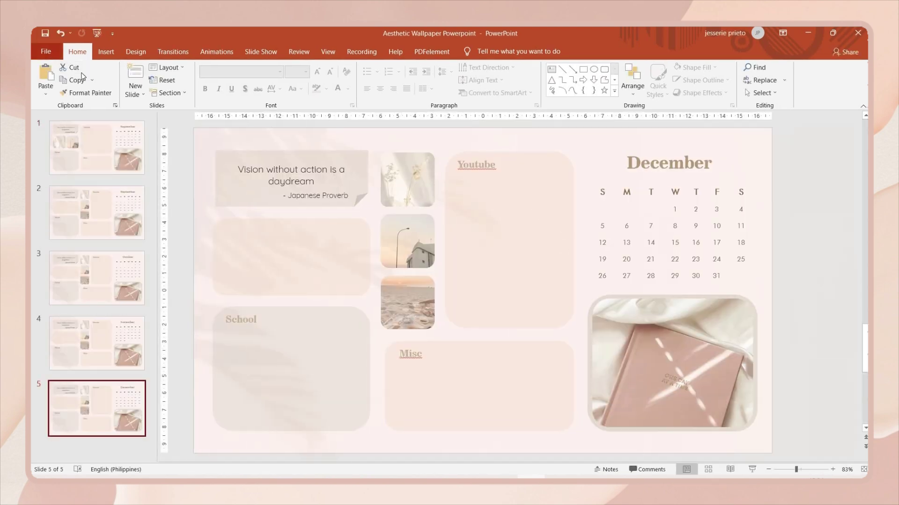
left_click(45, 51)
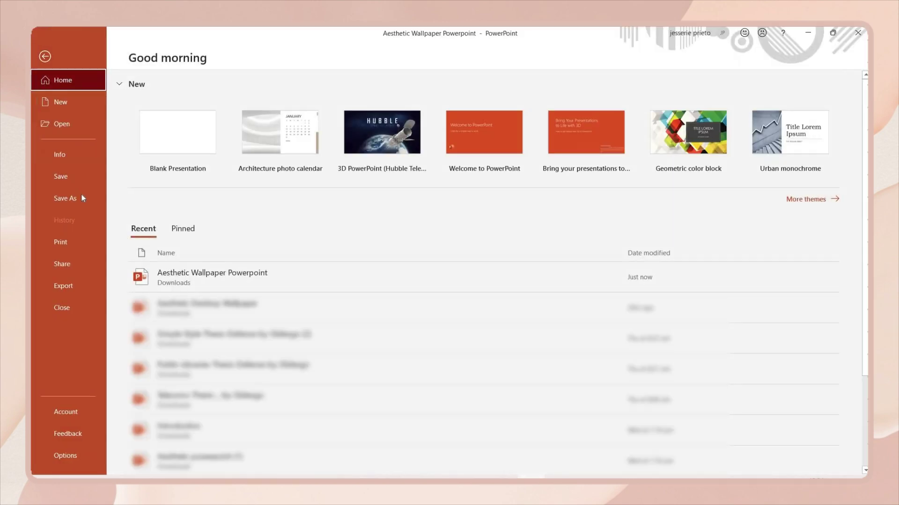
left_click(89, 195)
left_click(365, 154)
double_click(223, 138)
Step: Export all slides in PNG Portable Network Graphics Format under the name "Aesthetic Wallpaper Powerpoint (high resolution)"
double_click(220, 209)
left_click(220, 209)
type("(high resolution)")
left_click(206, 223)
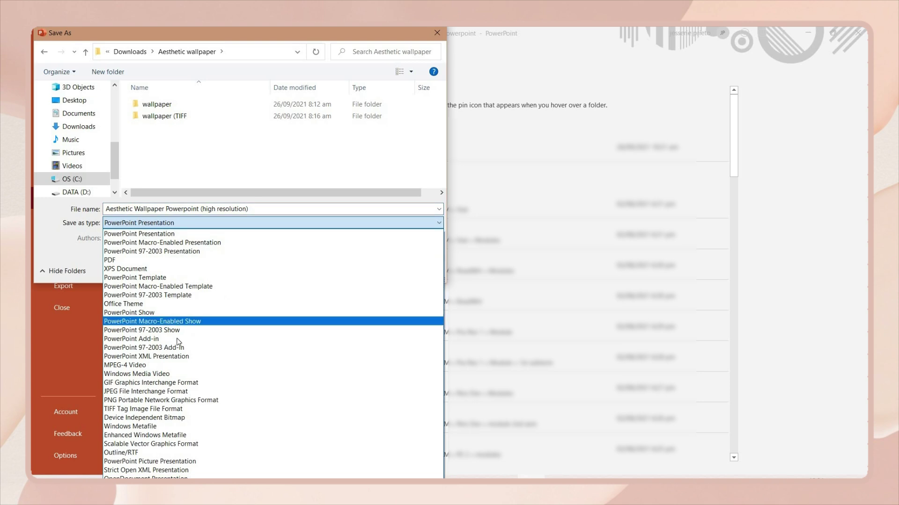
left_click(146, 401)
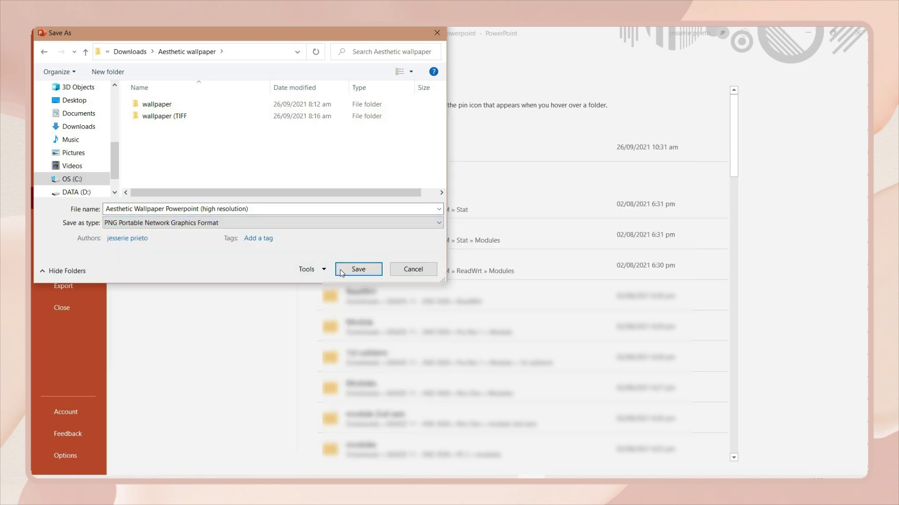
left_click(341, 272)
left_click(393, 285)
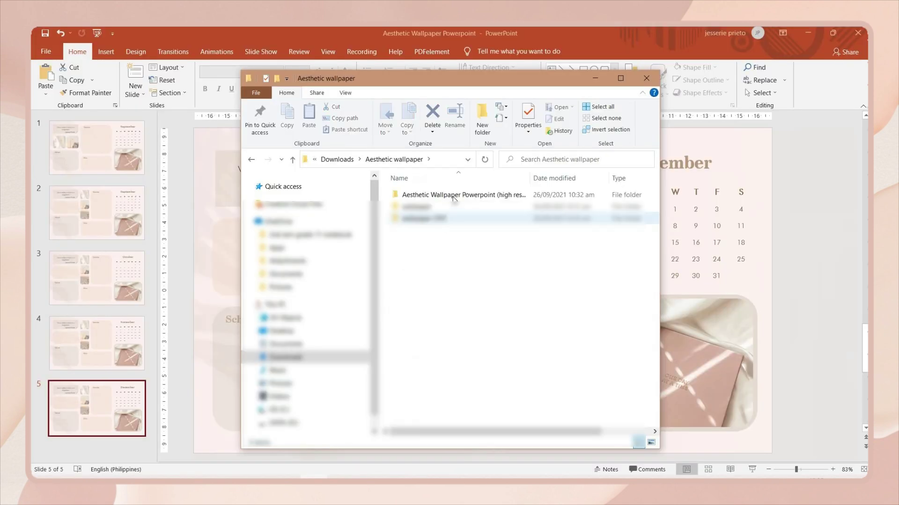
Step: Open the Slide1 image from the high resolution export folder and examine its sharpness up close
double_click(453, 199)
double_click(425, 212)
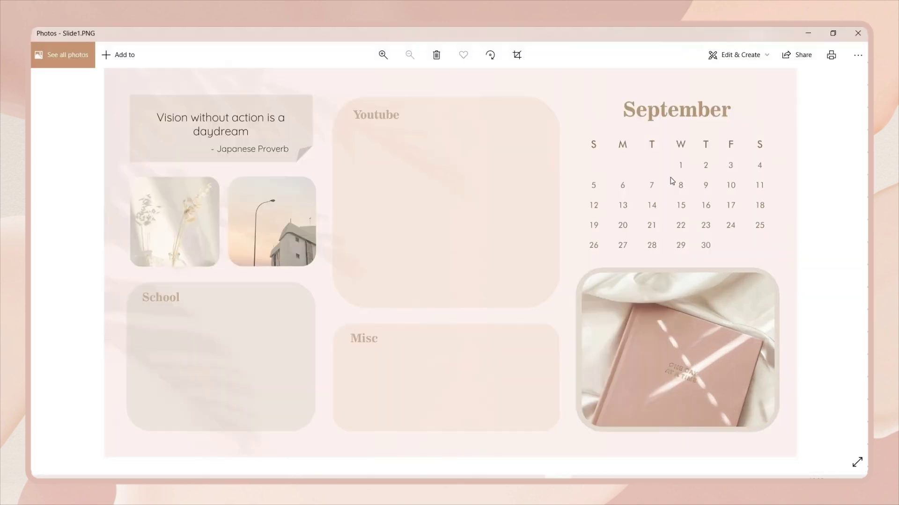
scroll(672, 183, "up", 3)
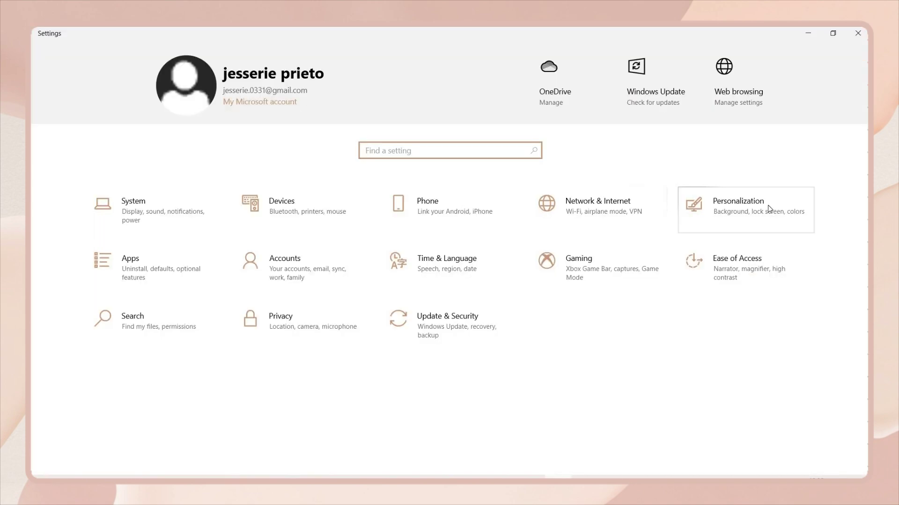
Step: In the Windows Personalization settings, set the high resolution Slide2 image as the desktop background and close Settings
left_click(768, 206)
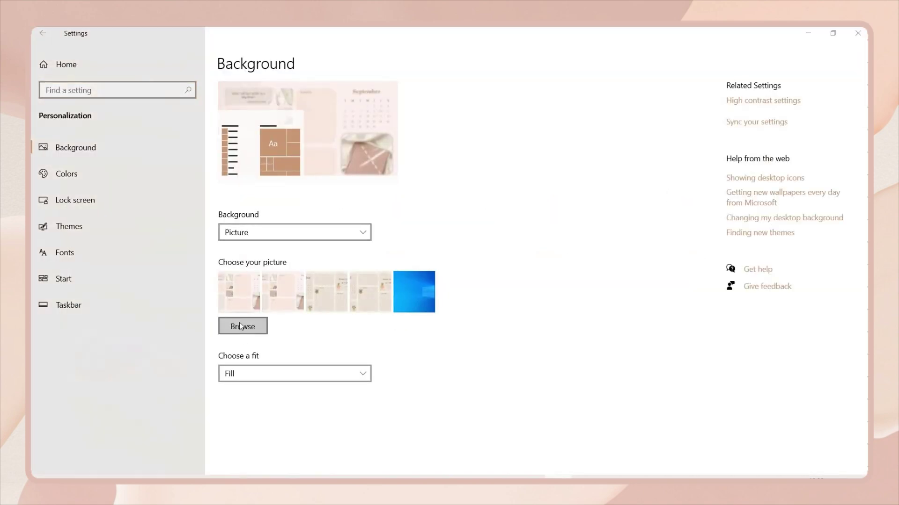
left_click(242, 326)
double_click(261, 122)
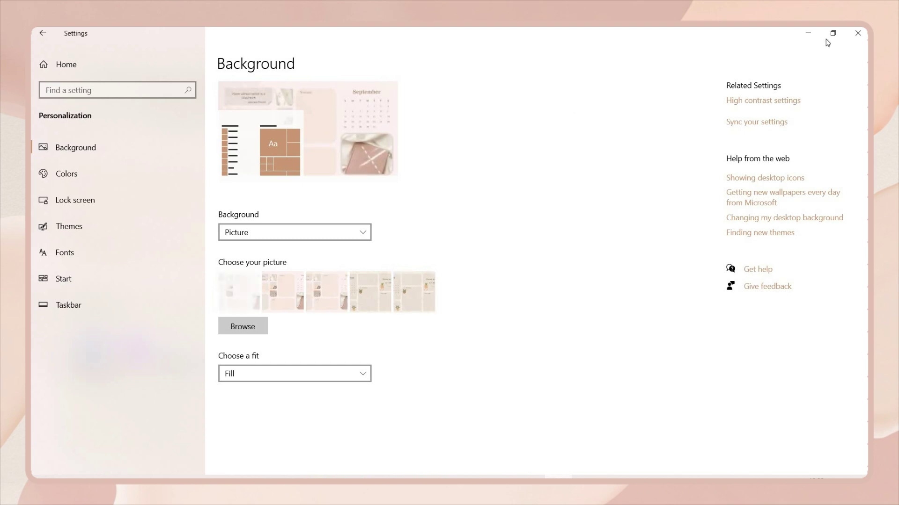
left_click(858, 33)
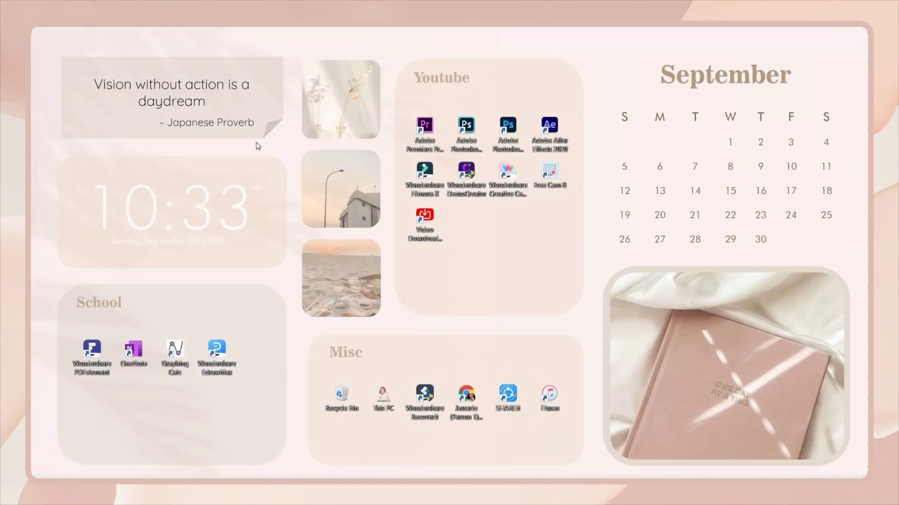